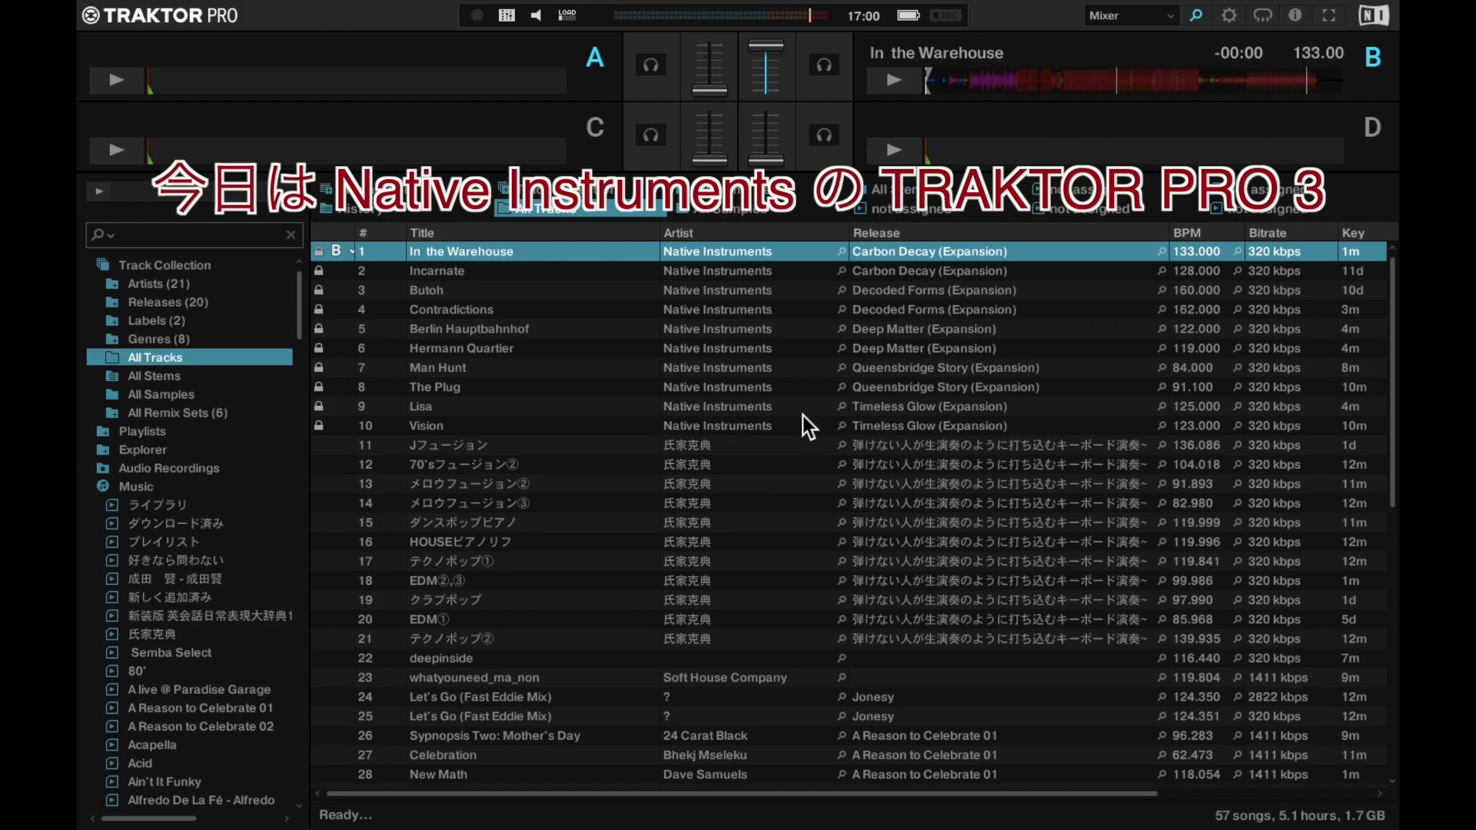
- Switch between the maximized track browser and the four-deck mixer view, ending on the deck view
{"action": "key", "text": "ctrl+Tab"}
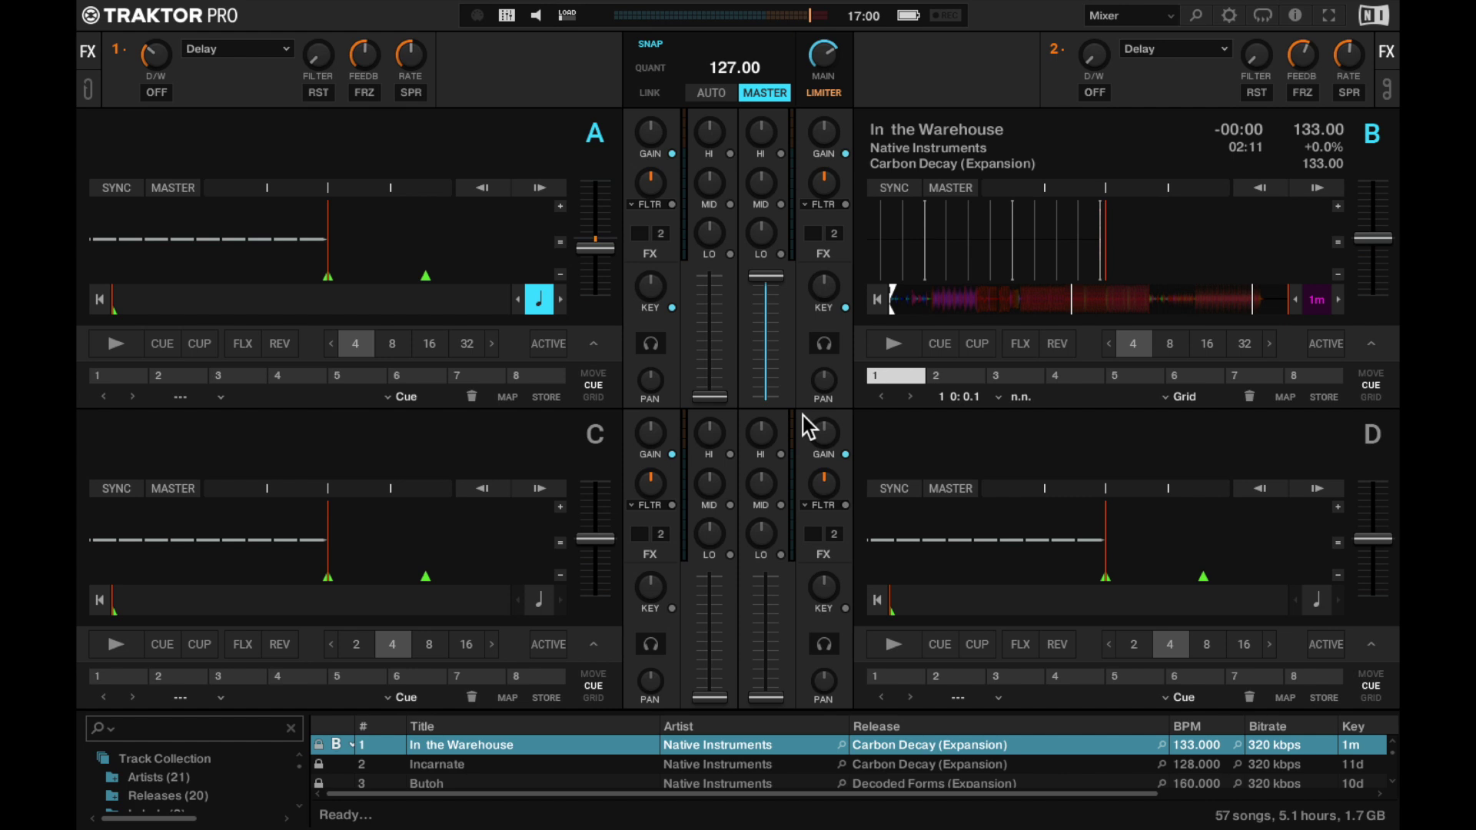
{"action": "key", "text": "space"}
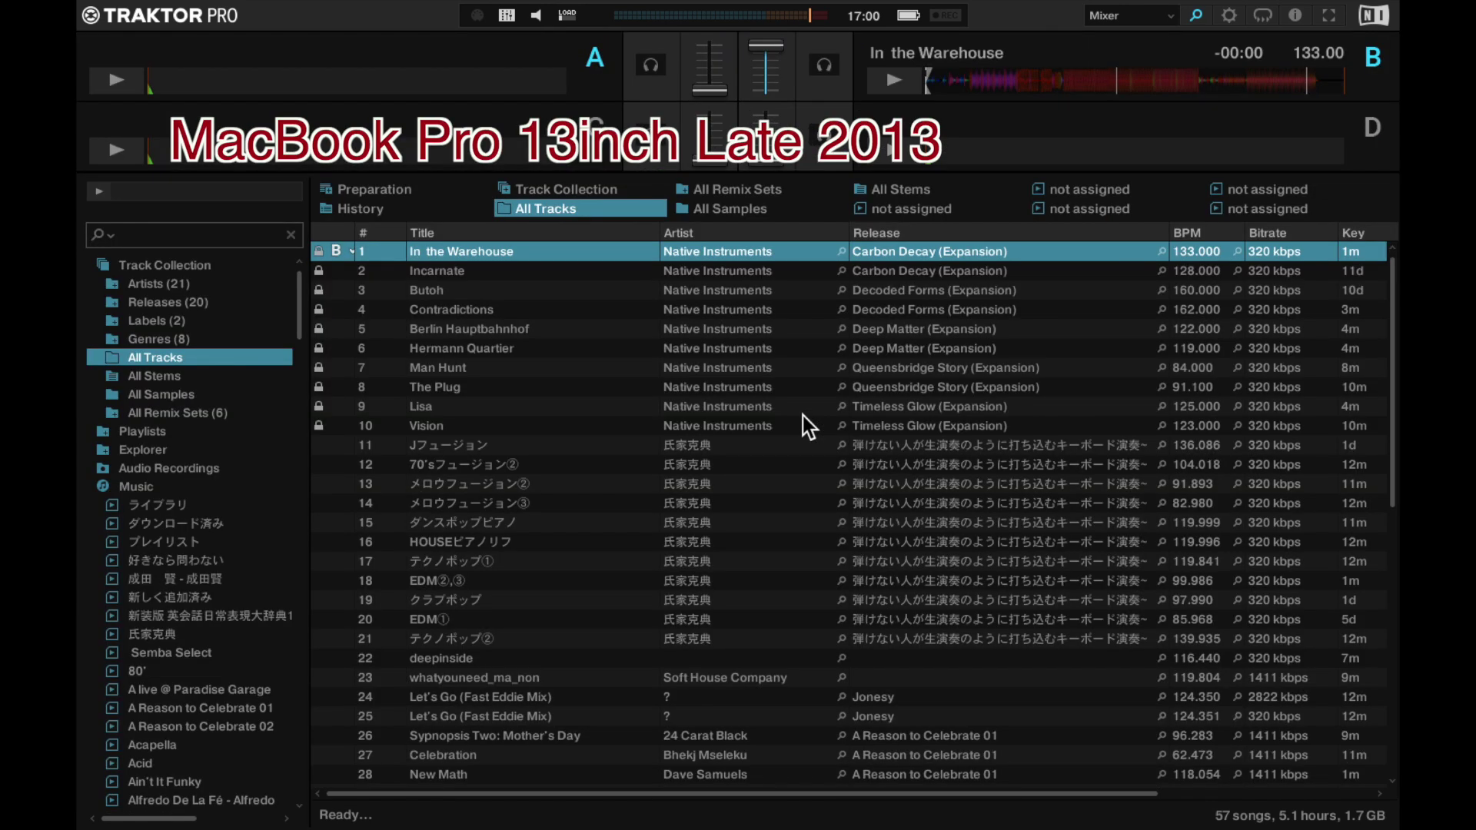
{"action": "key", "text": "space"}
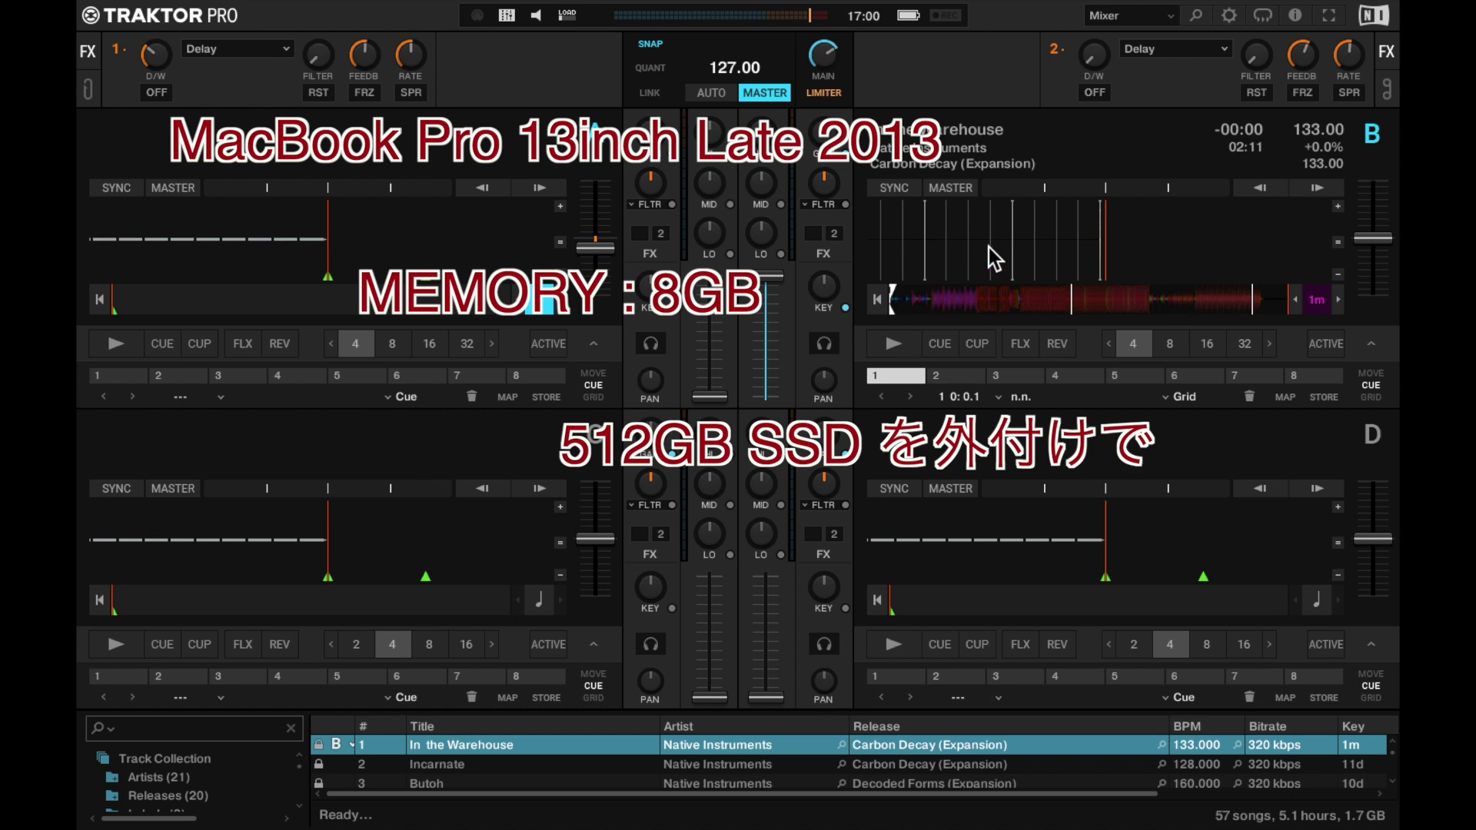
- Open the preferences, move the window clear, review the Audio Setup settings and close the window
{"action": "left_click", "coordinate": [1234, 20]}
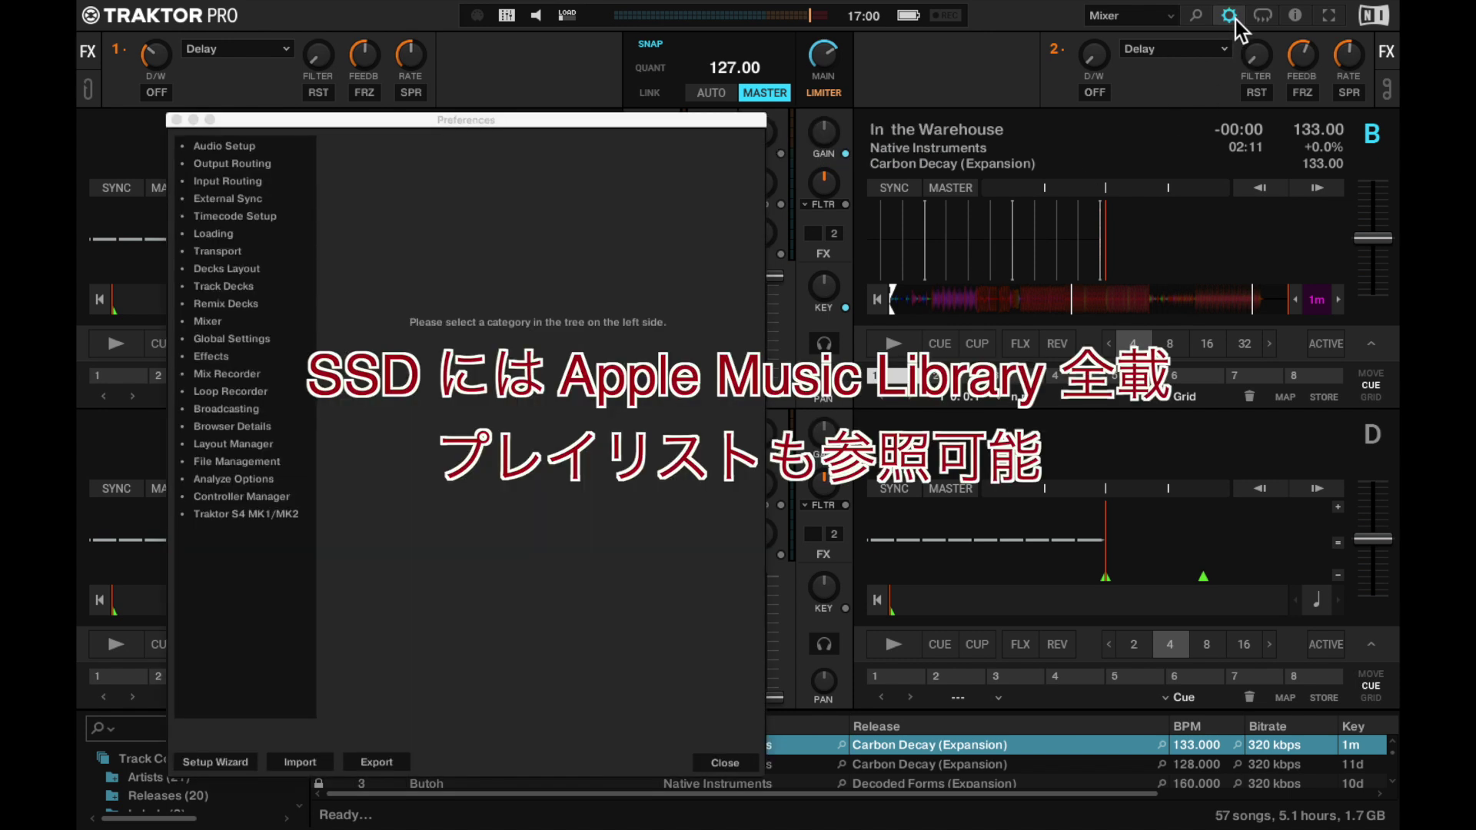
{"action": "left_click_drag", "start_coordinate": [716, 122], "coordinate": [1050, 46]}
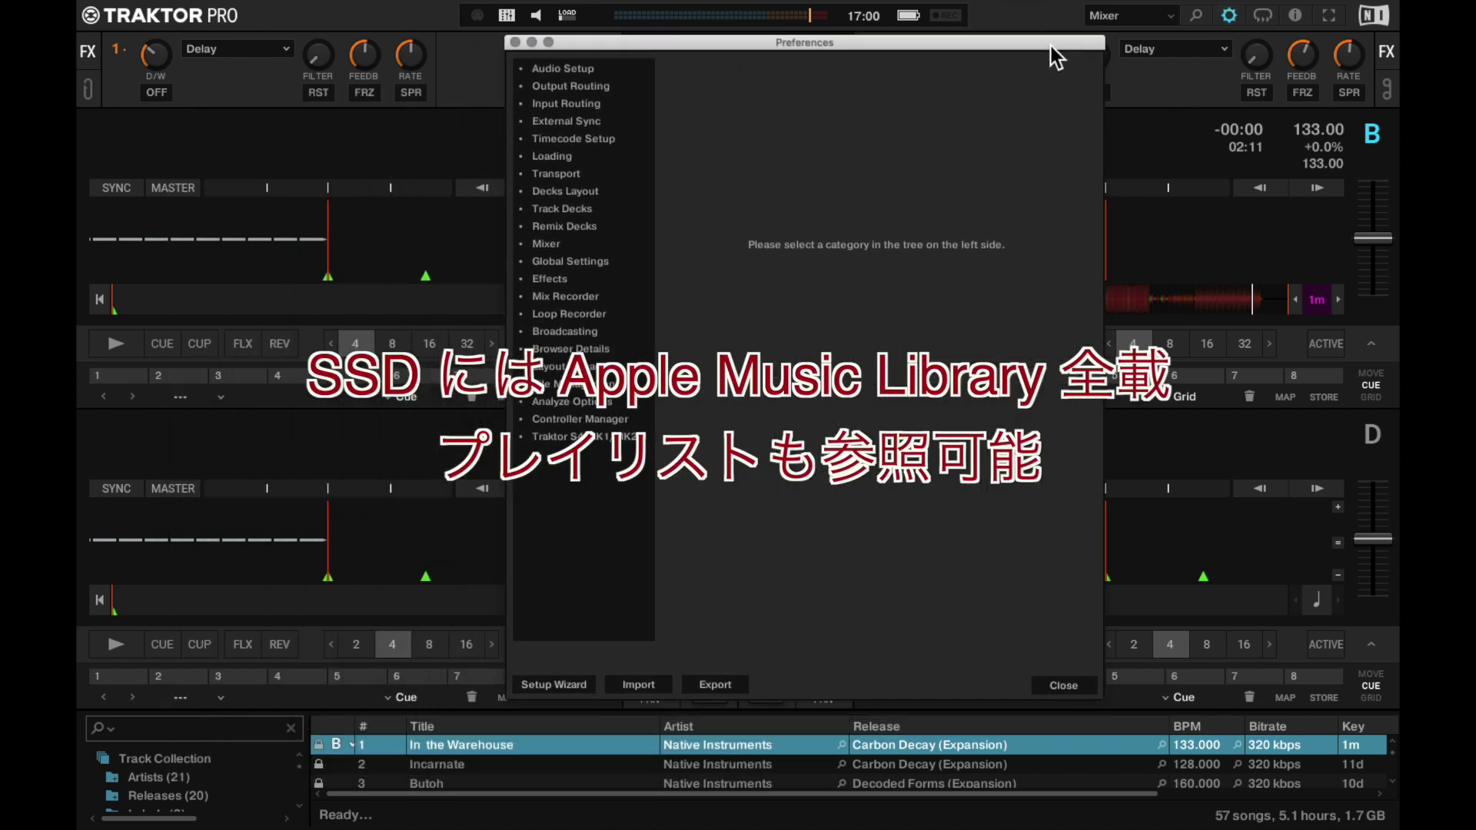
{"action": "left_click", "coordinate": [596, 75]}
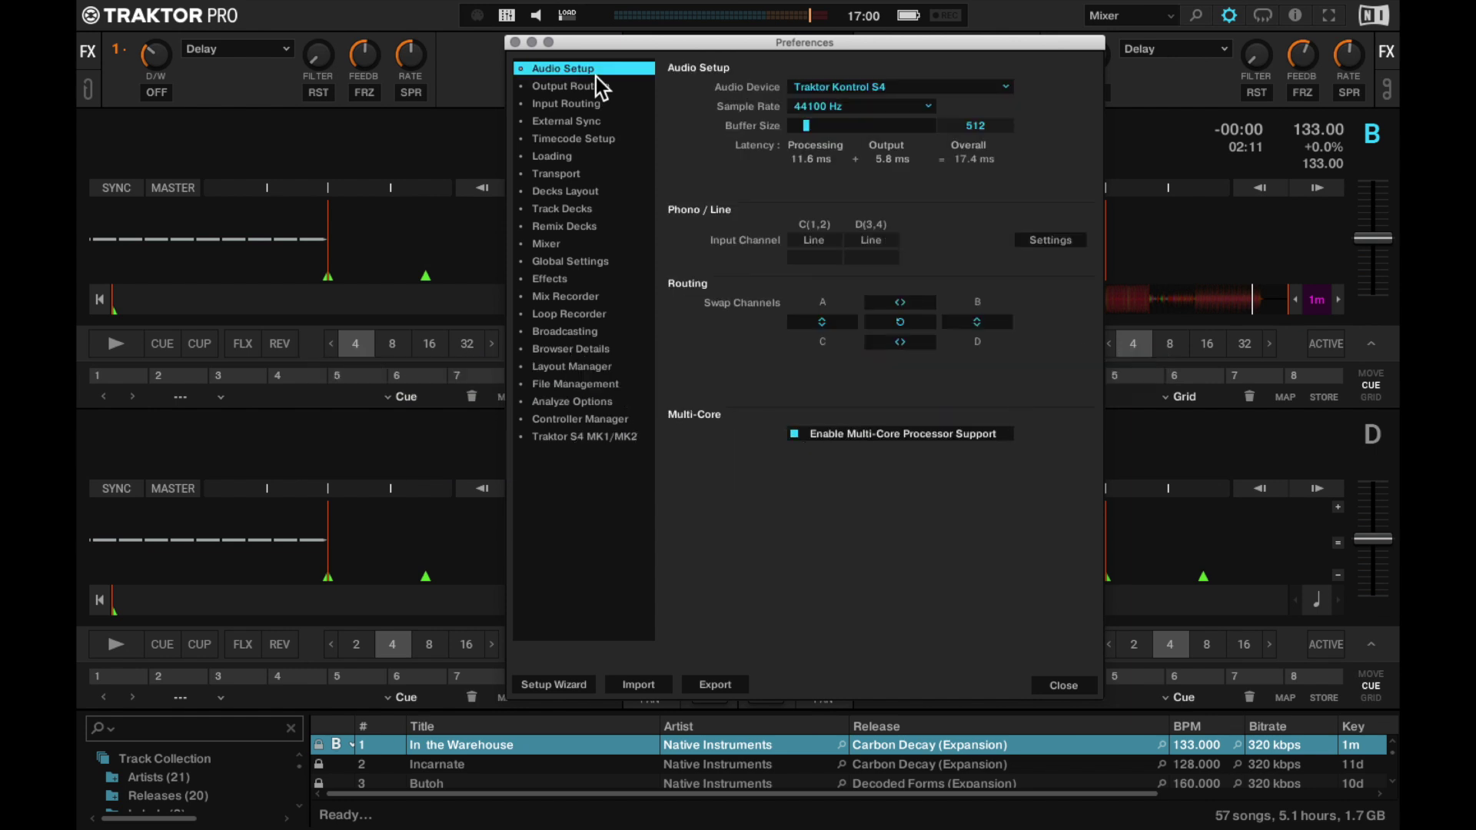
{"action": "left_click", "coordinate": [516, 42]}
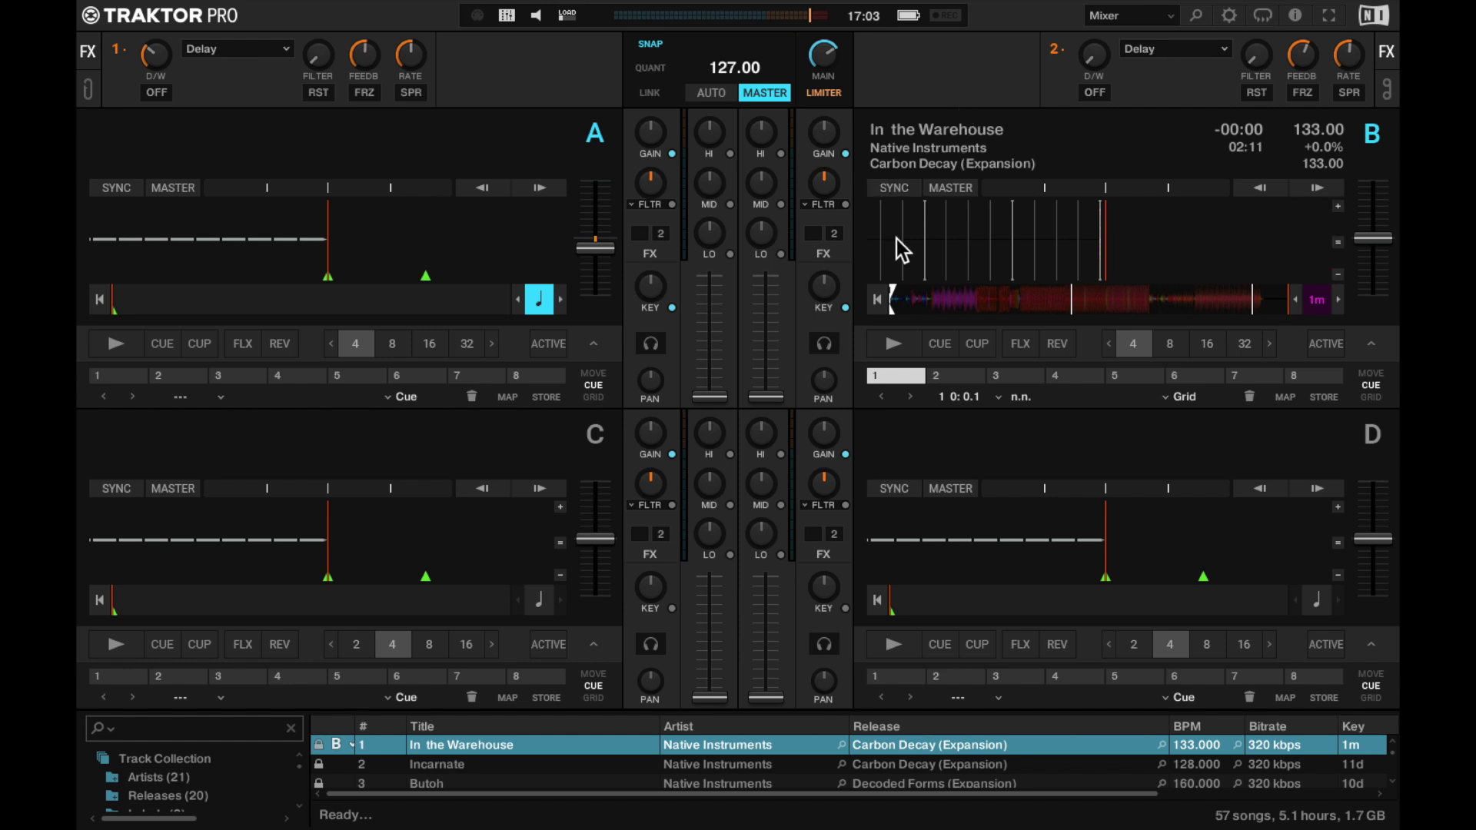
- Try Dual Delay as deck B's mixer effect and switch the channel back to Filter
{"action": "left_click", "coordinate": [823, 206]}
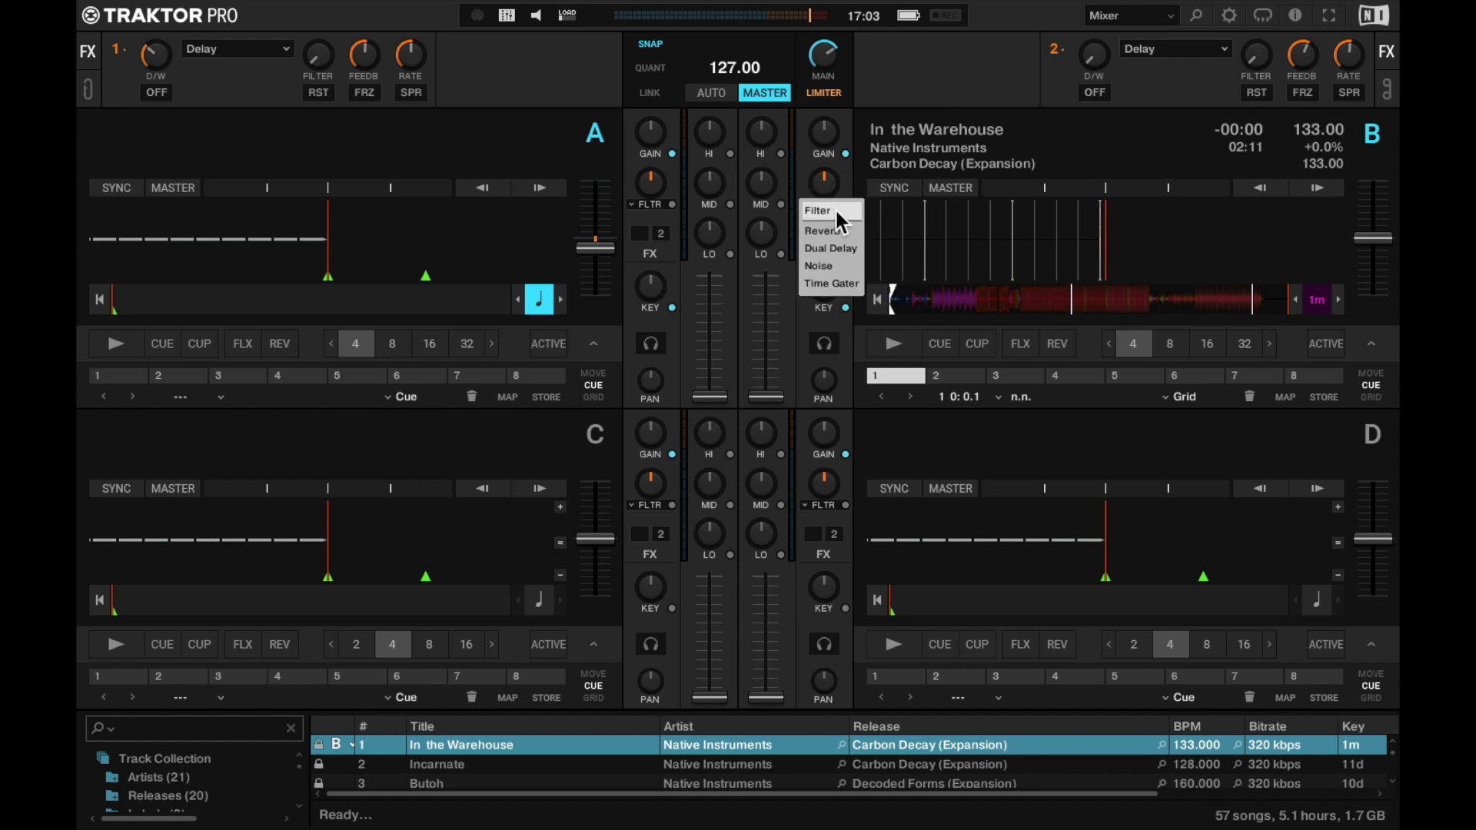
{"action": "left_click", "coordinate": [836, 210]}
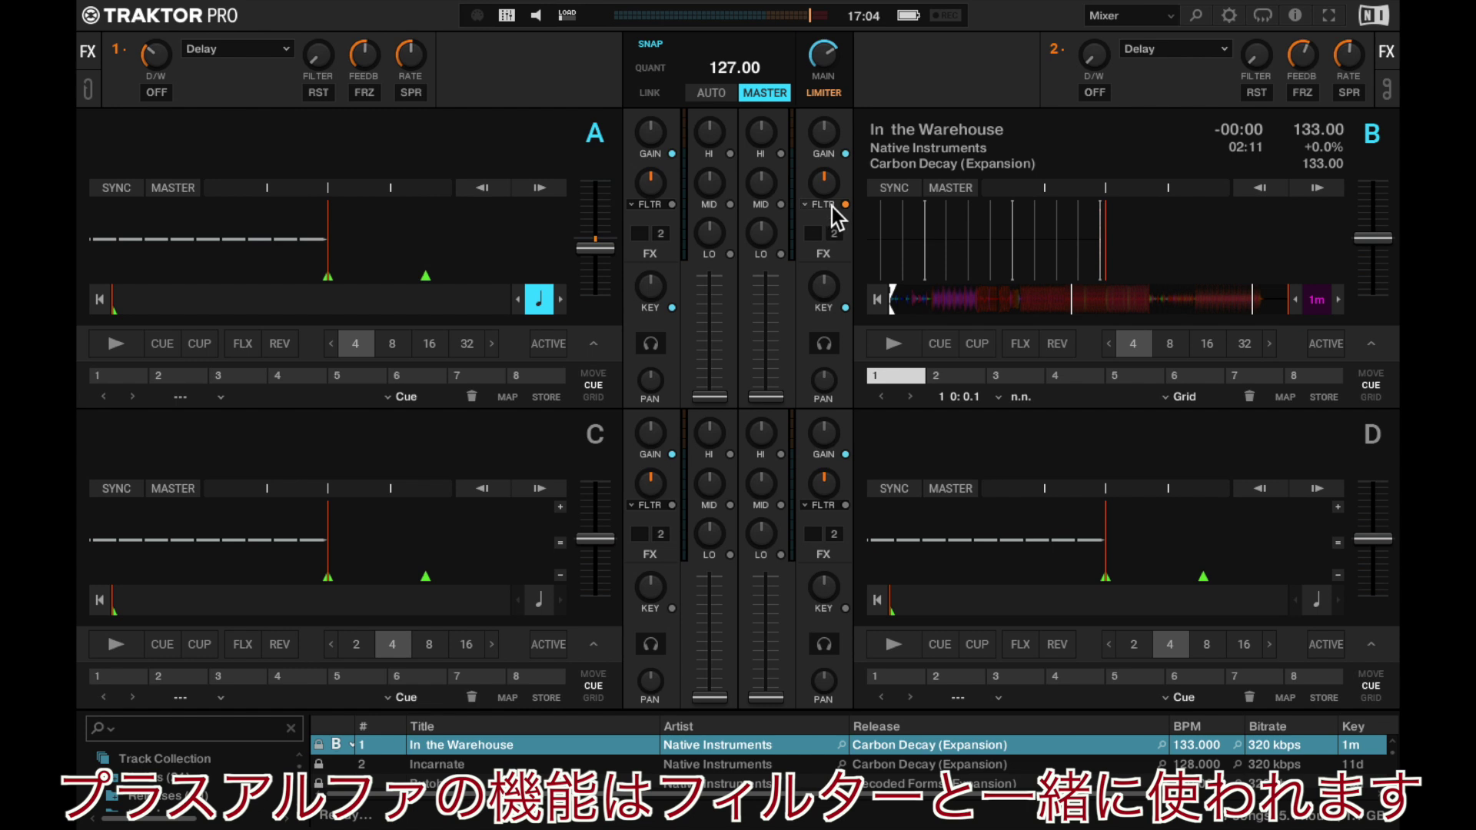
{"action": "left_click", "coordinate": [831, 206]}
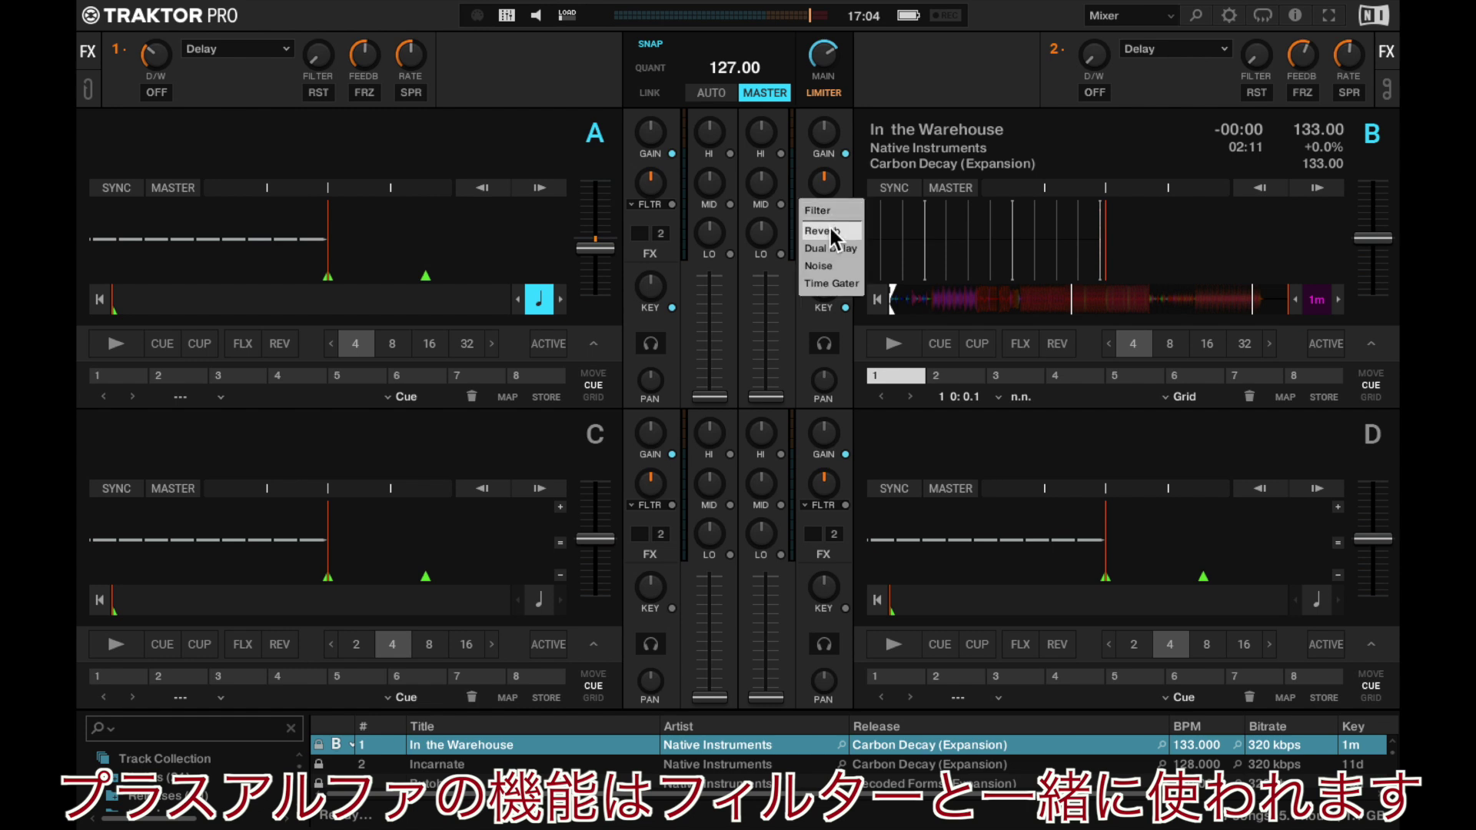
{"action": "left_click", "coordinate": [829, 249]}
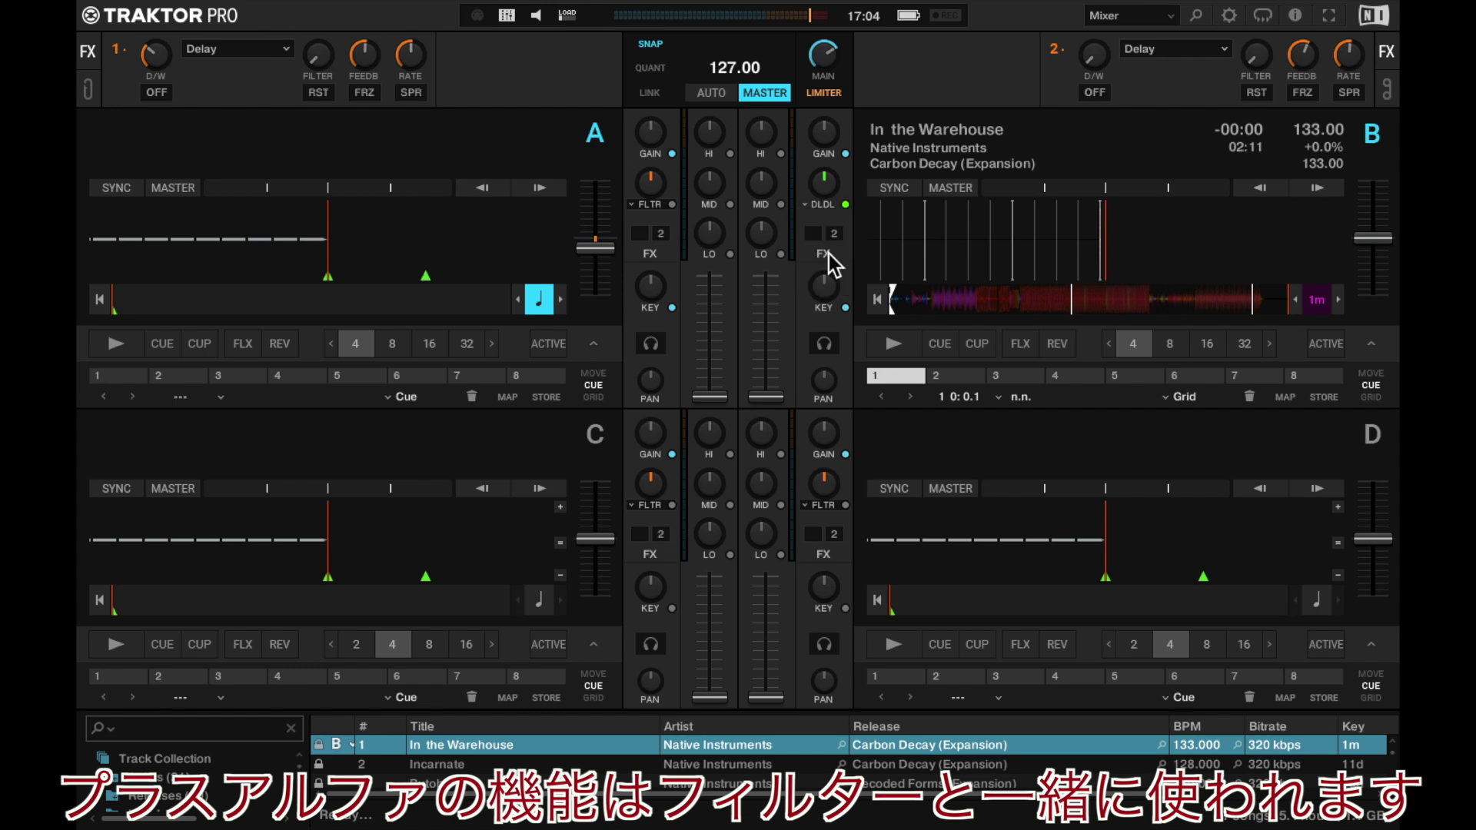
{"action": "left_click", "coordinate": [829, 209]}
{"action": "left_click", "coordinate": [830, 210]}
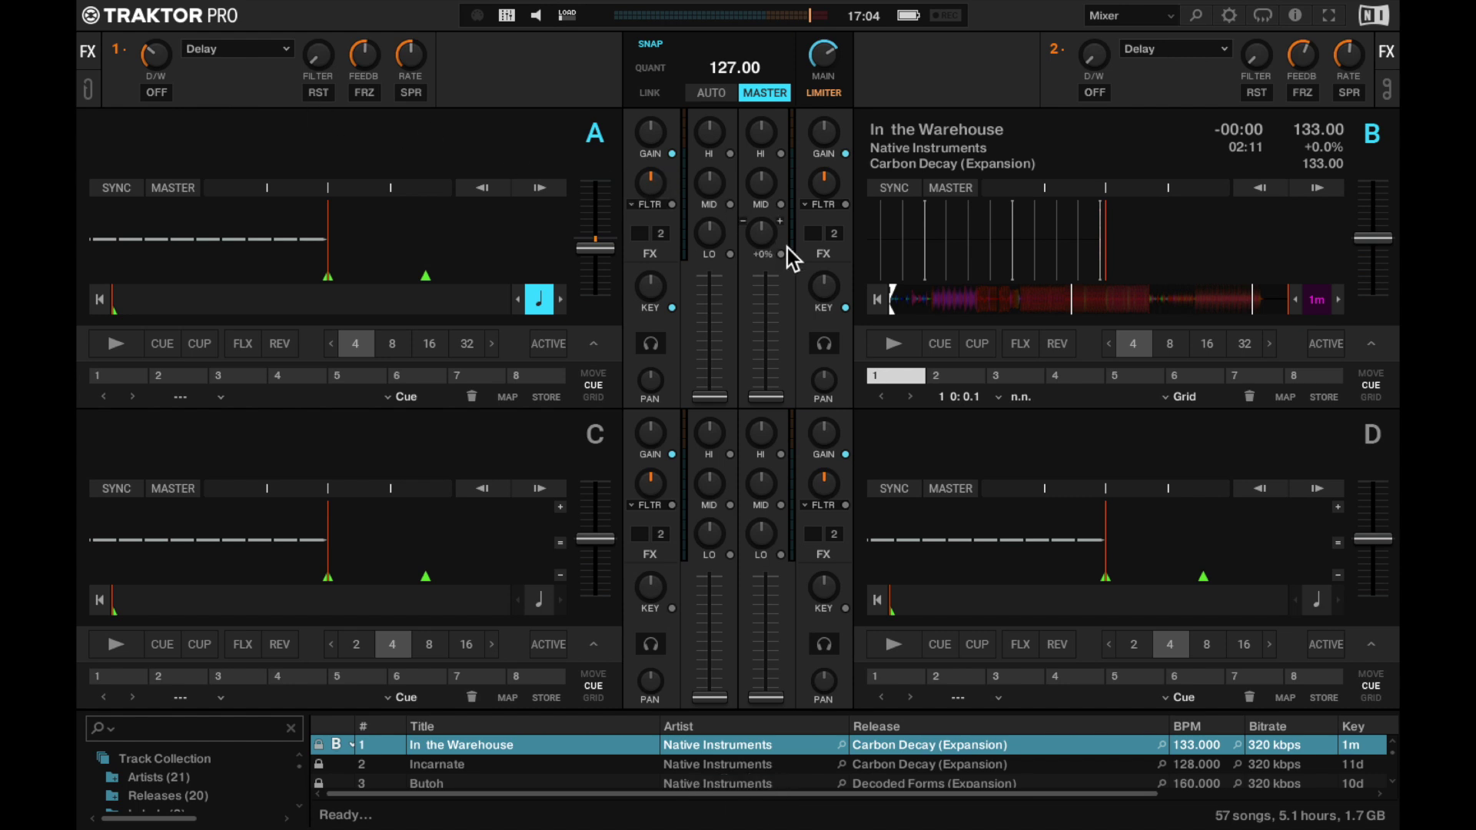
{"action": "left_click", "coordinate": [835, 236]}
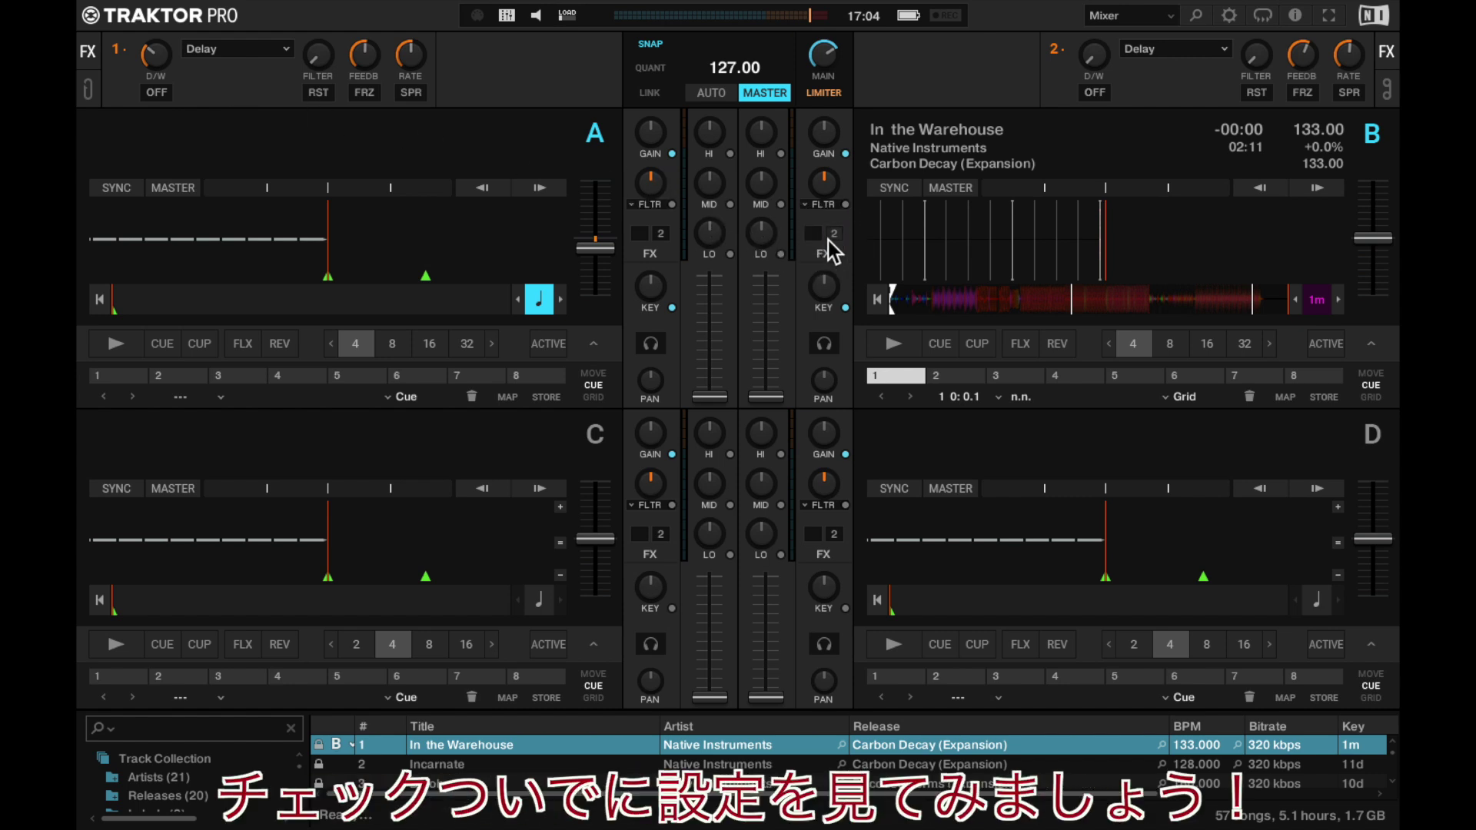
- Reopen the preferences and set the Audio Setup sample rate to 96000 Hz
{"action": "left_click", "coordinate": [1230, 15]}
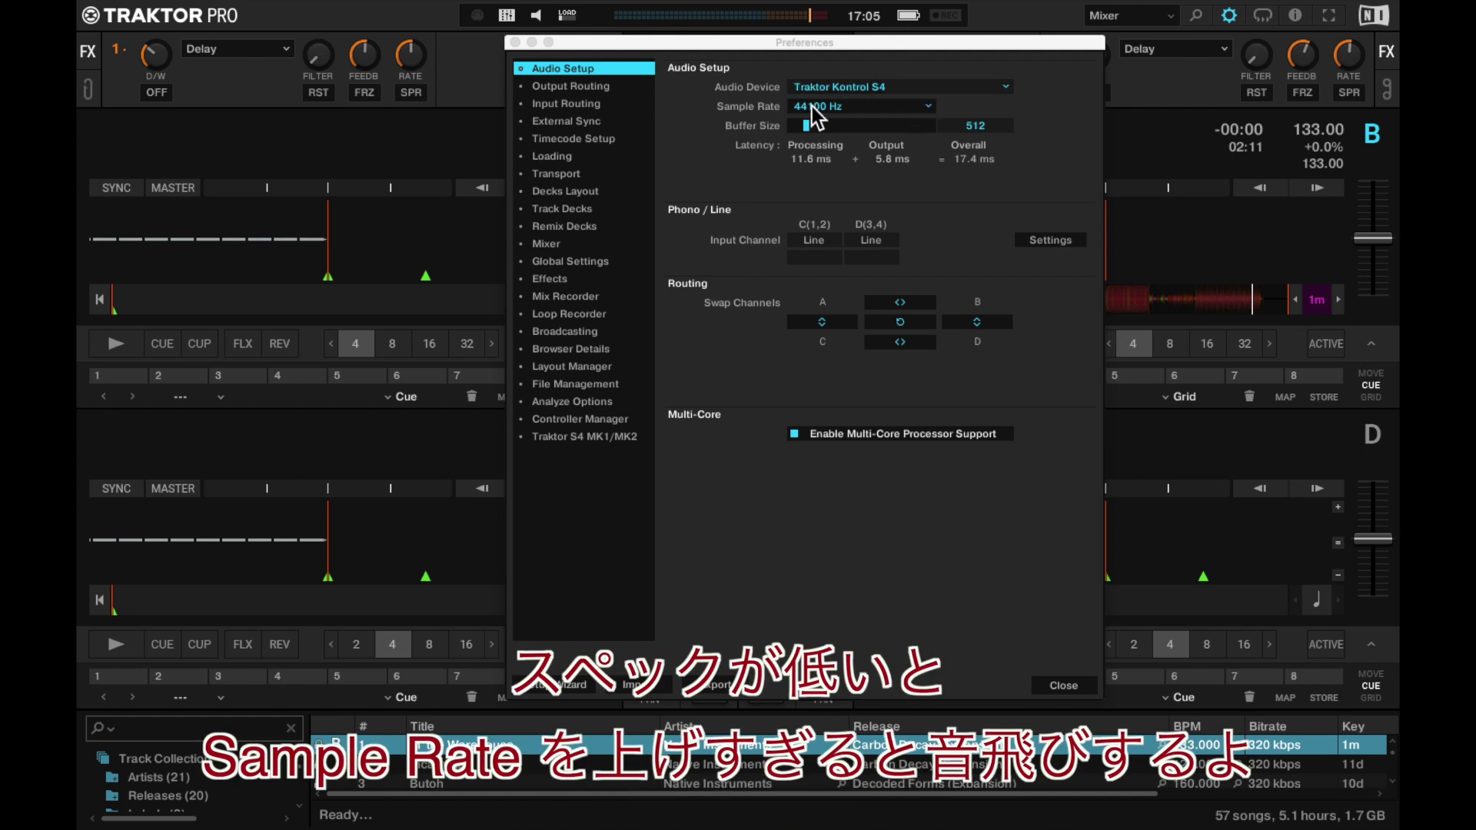
{"action": "left_click", "coordinate": [855, 113]}
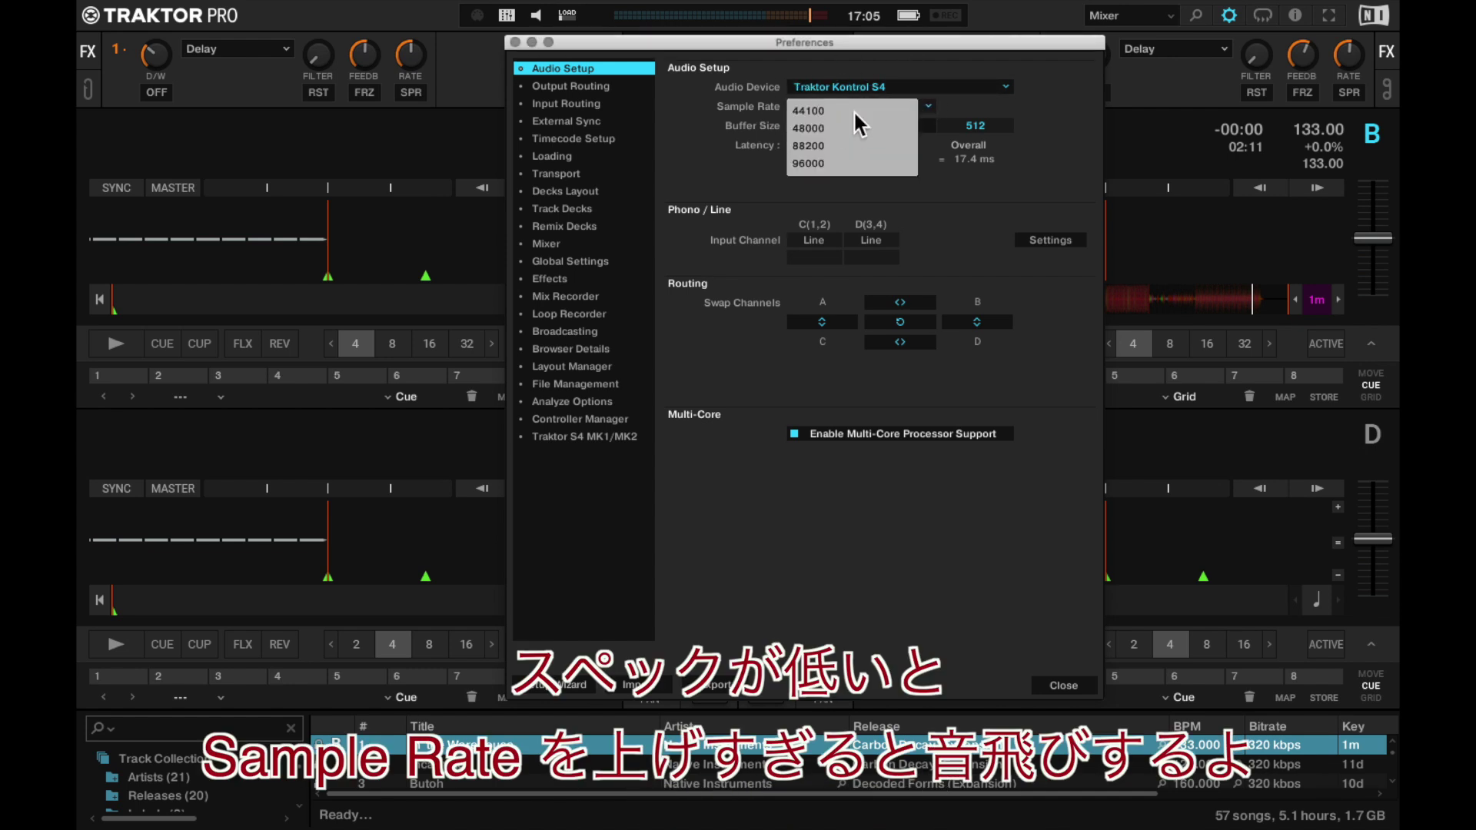
{"action": "left_click", "coordinate": [813, 168]}
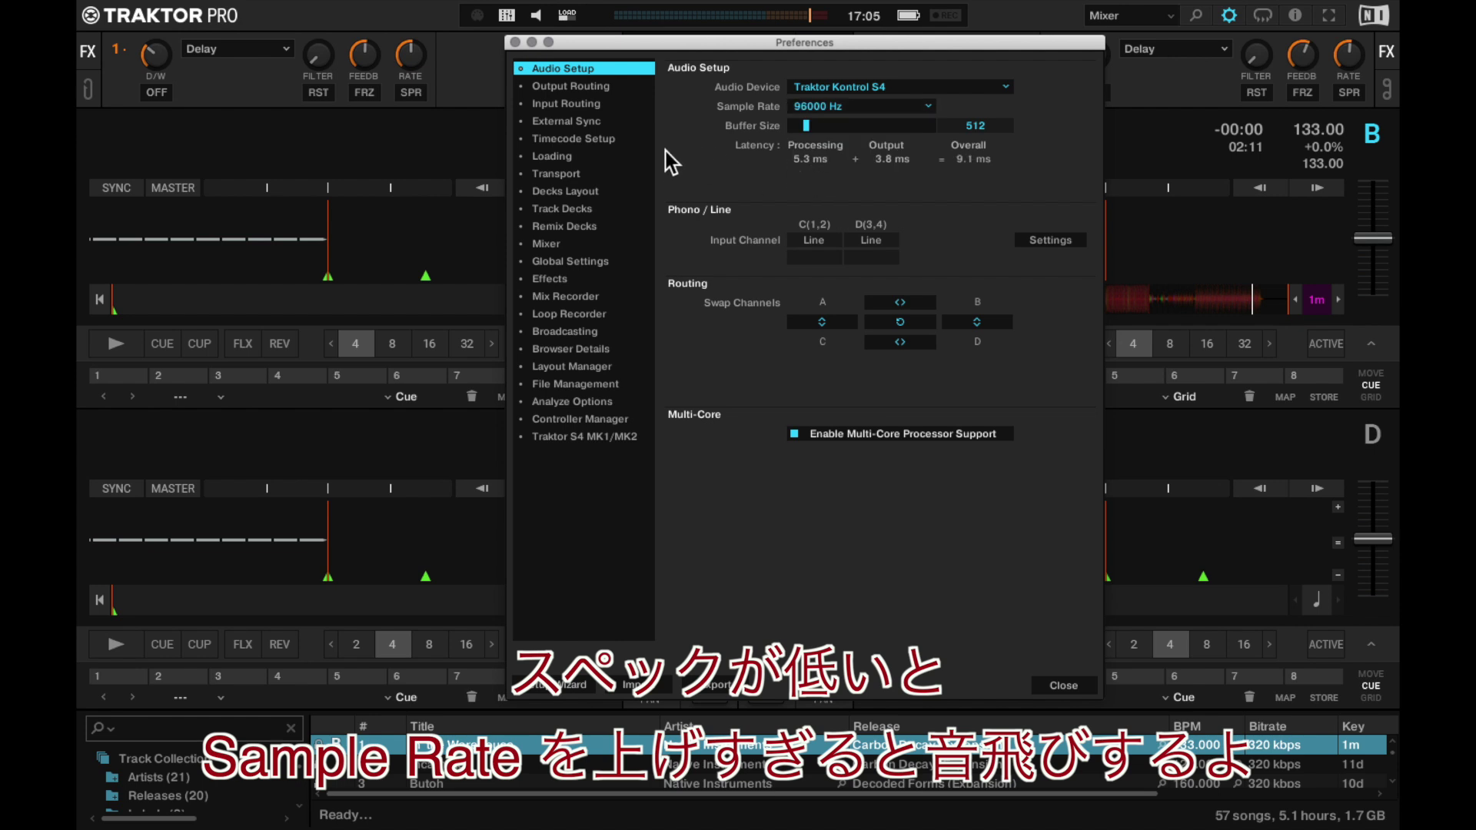
- Review the Output Routing, Input Routing, External Sync and Timecode Setup preferences in turn
{"action": "left_click", "coordinate": [595, 93]}
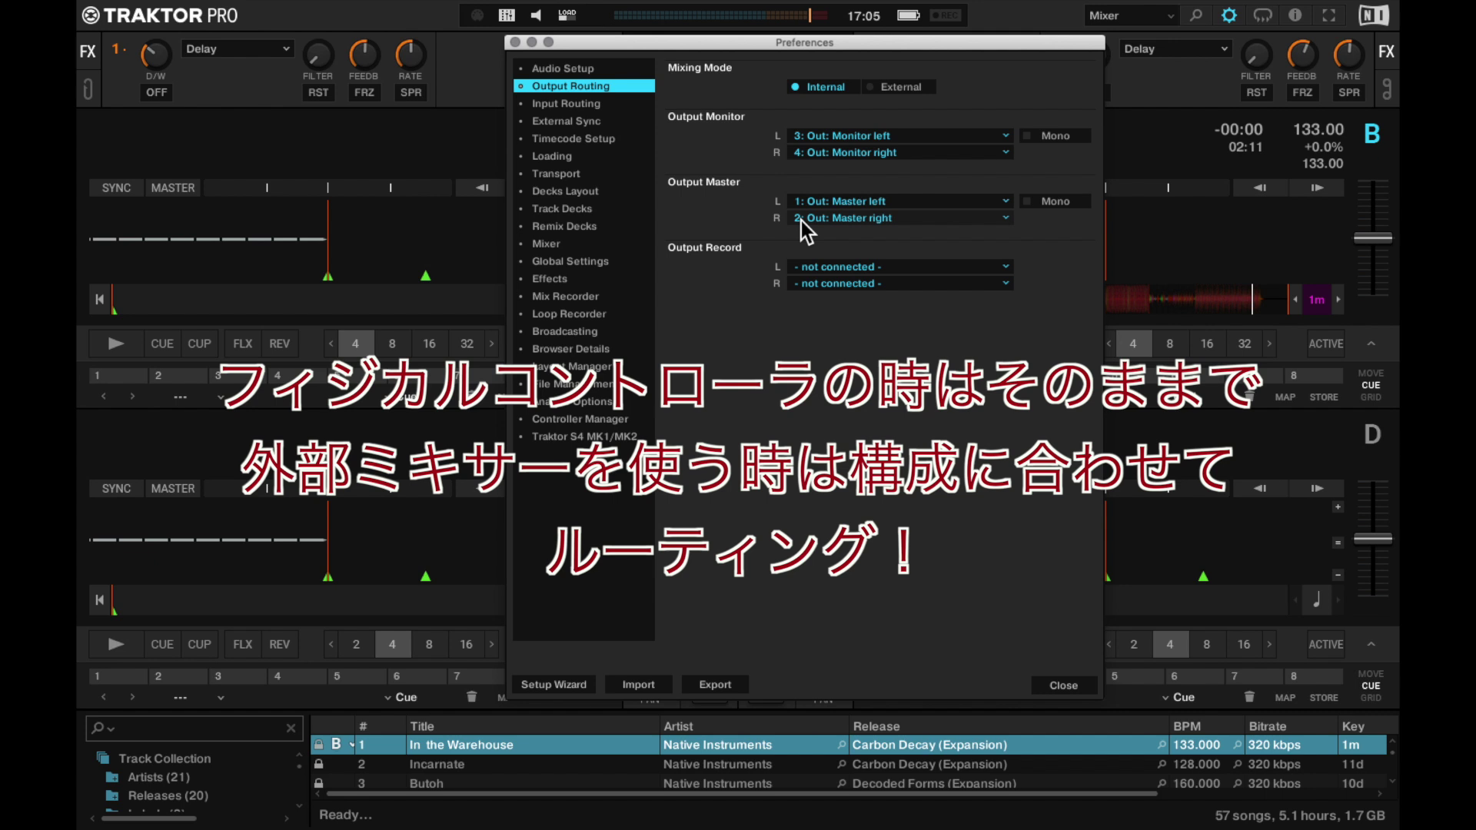
{"action": "left_click", "coordinate": [580, 111]}
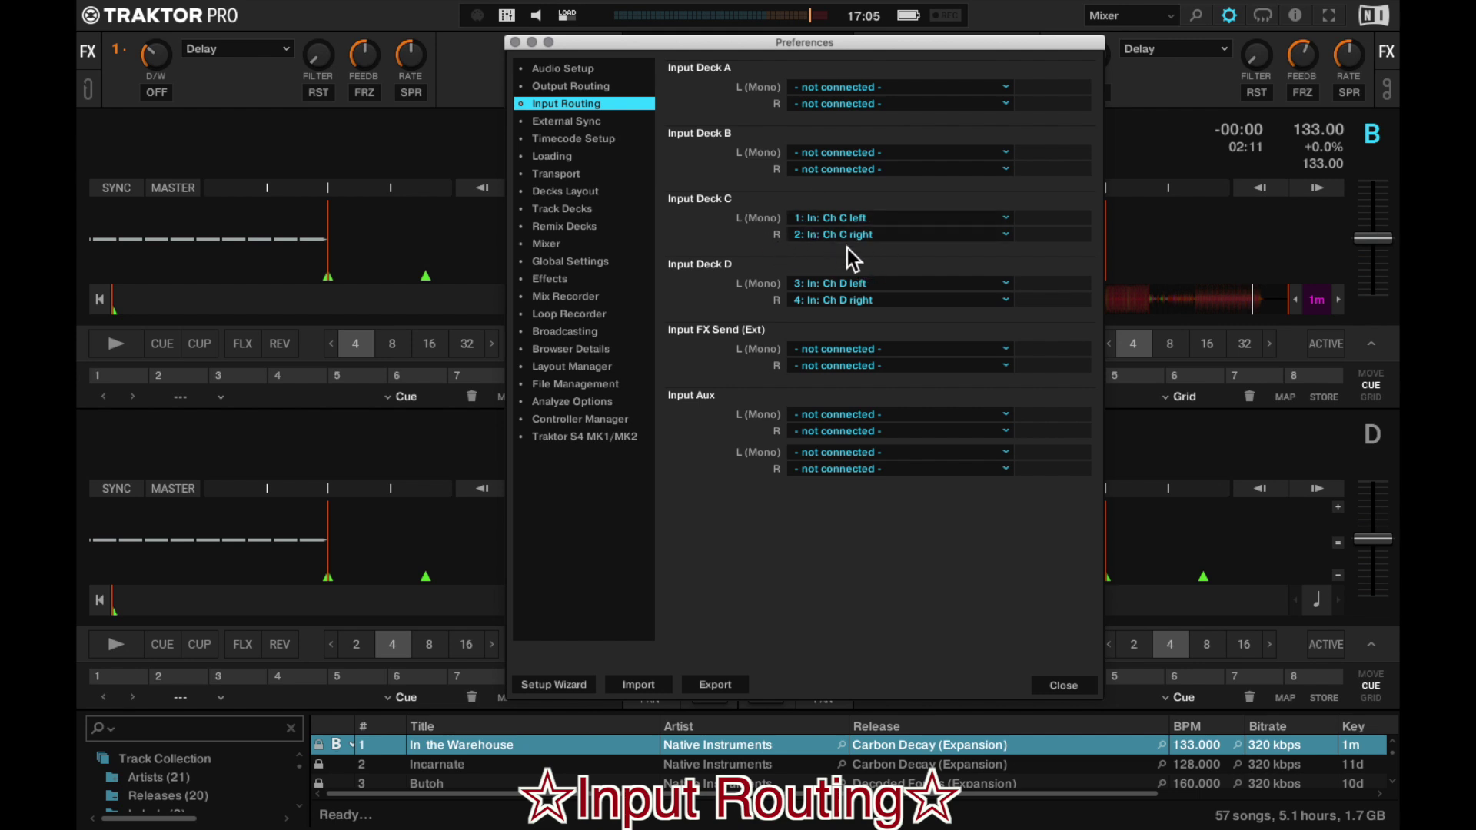
{"action": "left_click", "coordinate": [570, 129]}
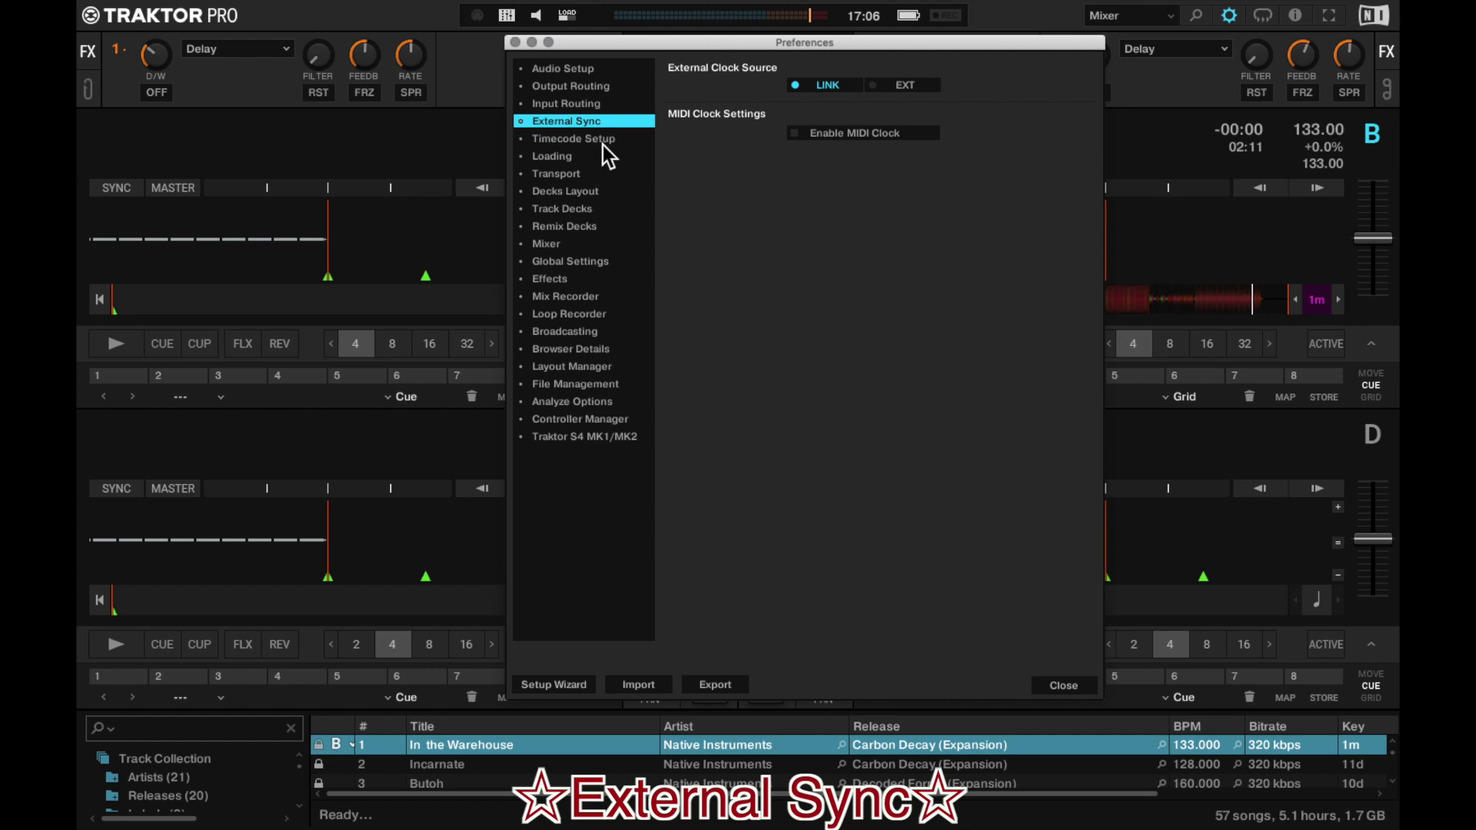
{"action": "left_click", "coordinate": [602, 146]}
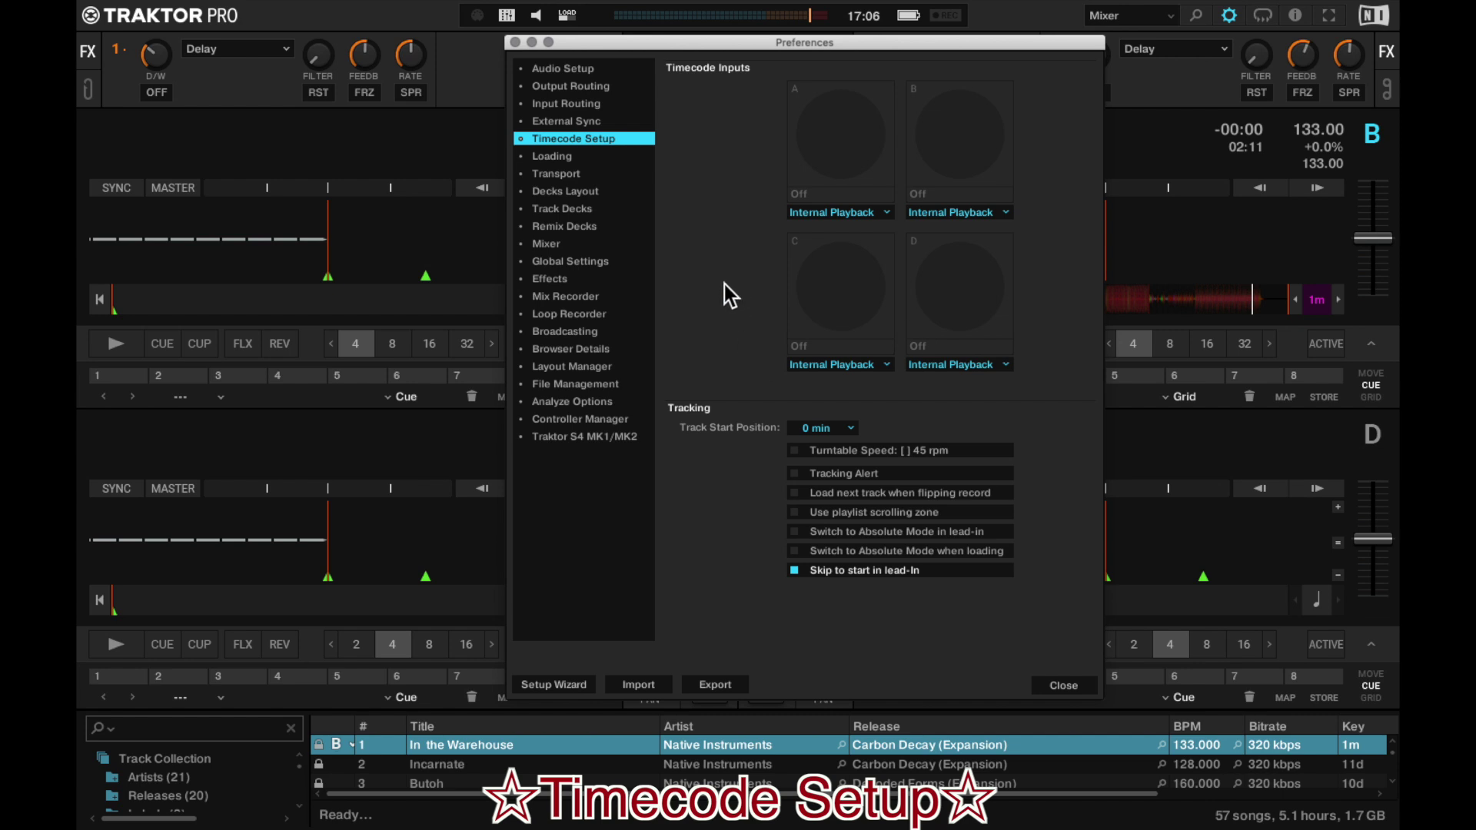
- Try toggling "Loading only into stopped deck" in the Loading preferences and restore it
{"action": "left_click", "coordinate": [574, 161]}
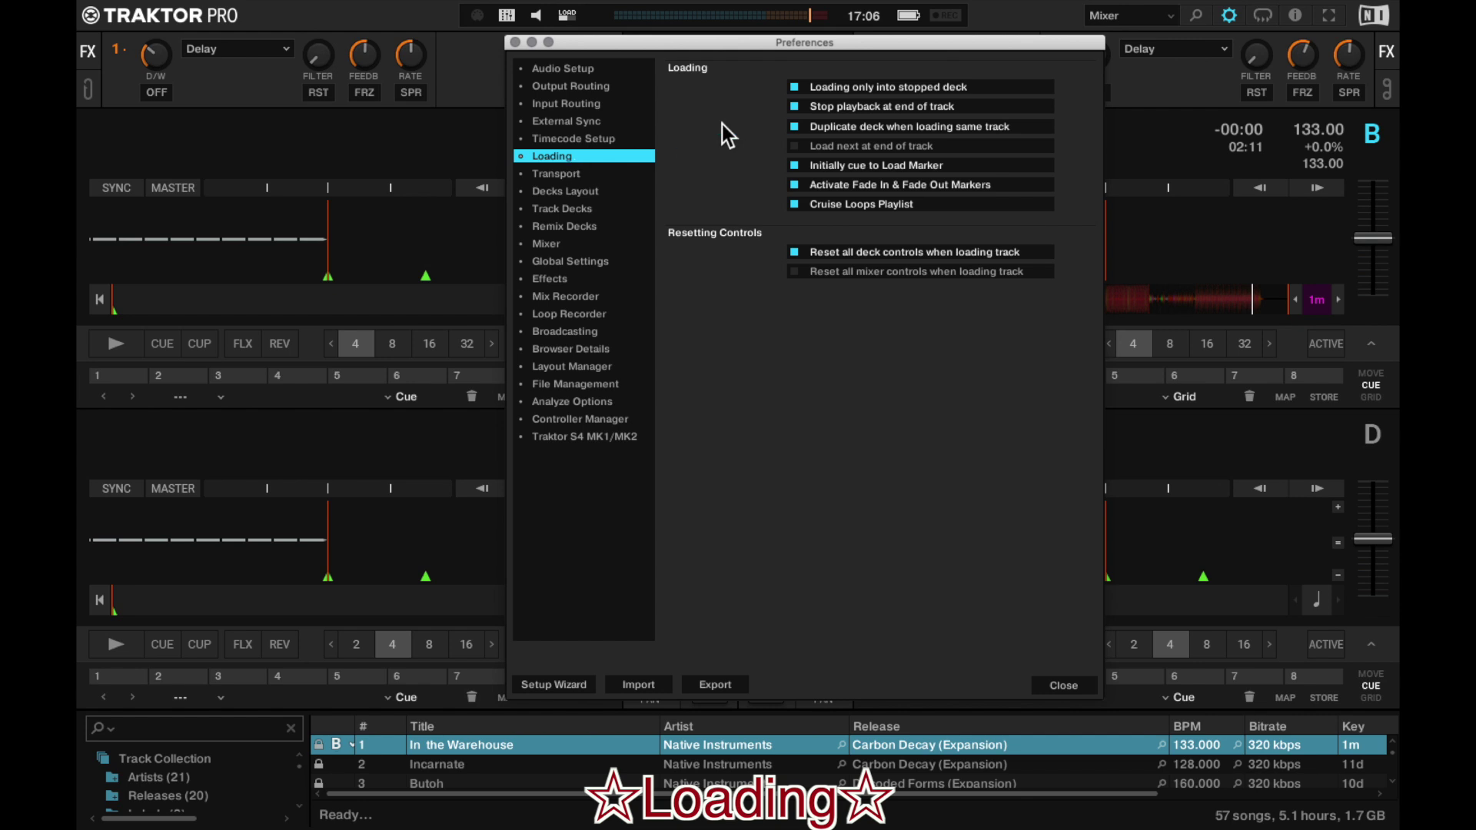
{"action": "left_click", "coordinate": [796, 91]}
{"action": "left_click", "coordinate": [796, 91]}
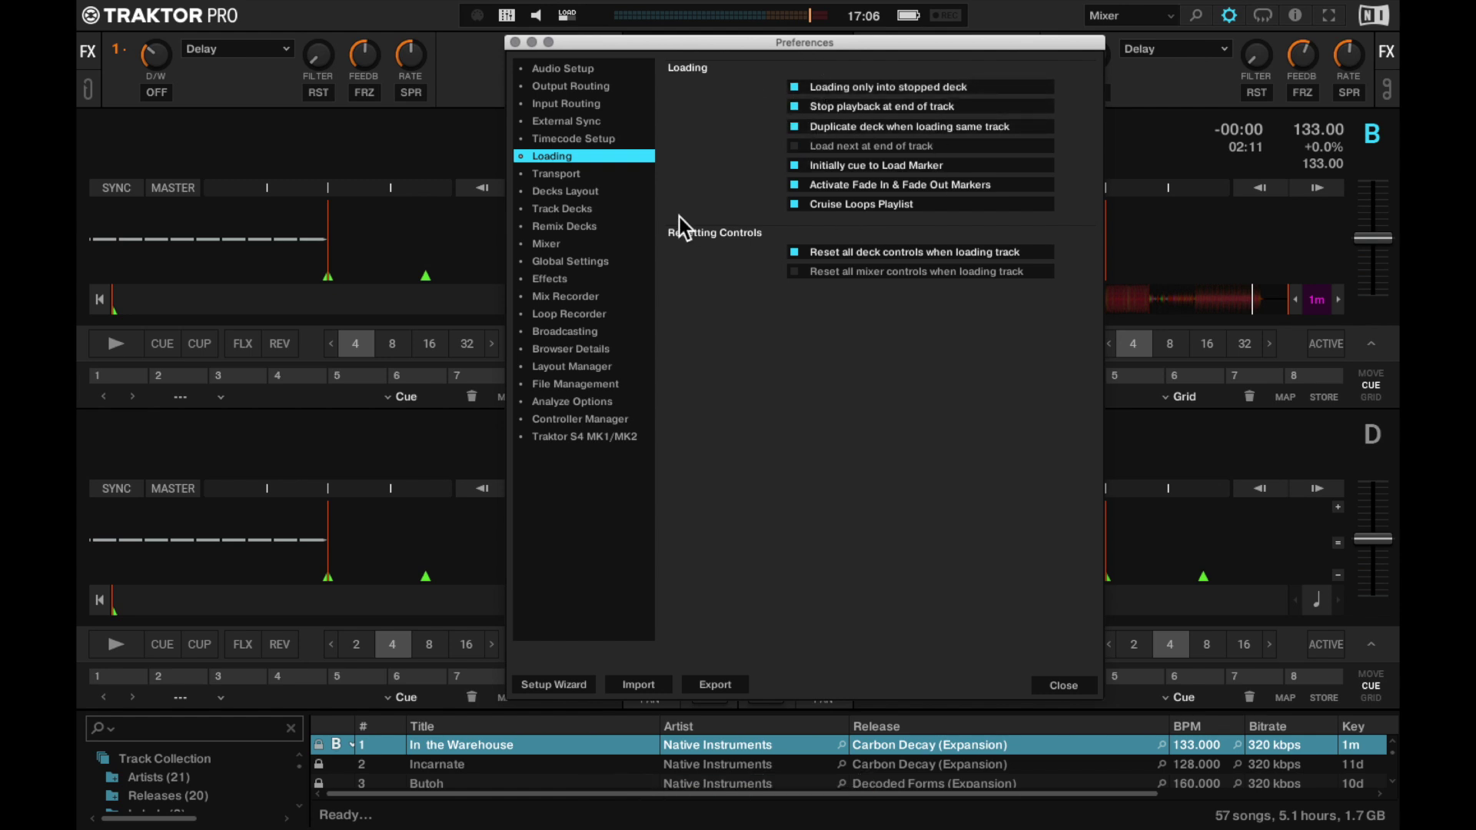
- Set the "Set Tempo Range To" option in the Transport preferences to 8%
{"action": "left_click", "coordinate": [578, 175]}
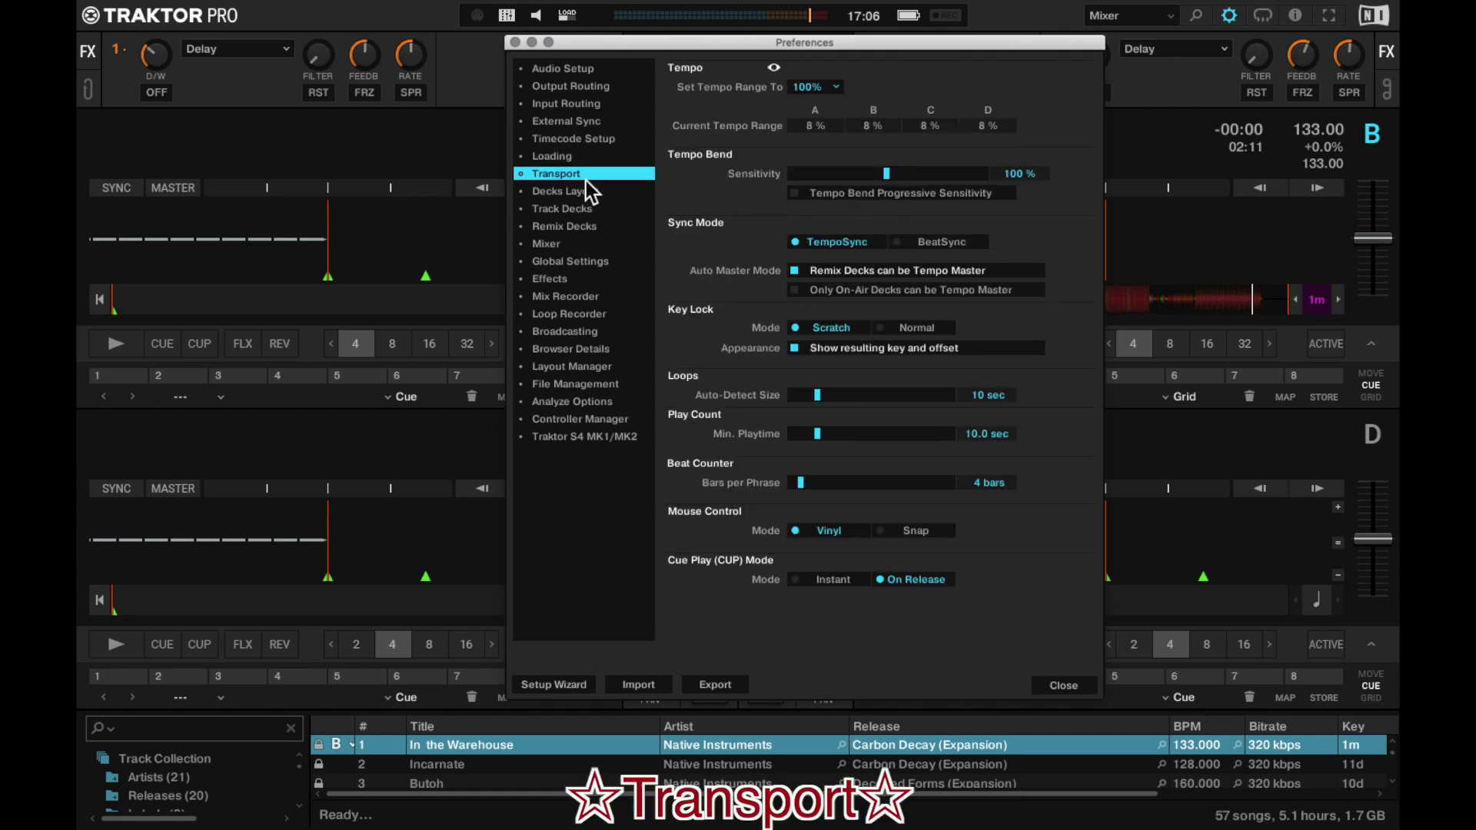
{"action": "left_click", "coordinate": [801, 87]}
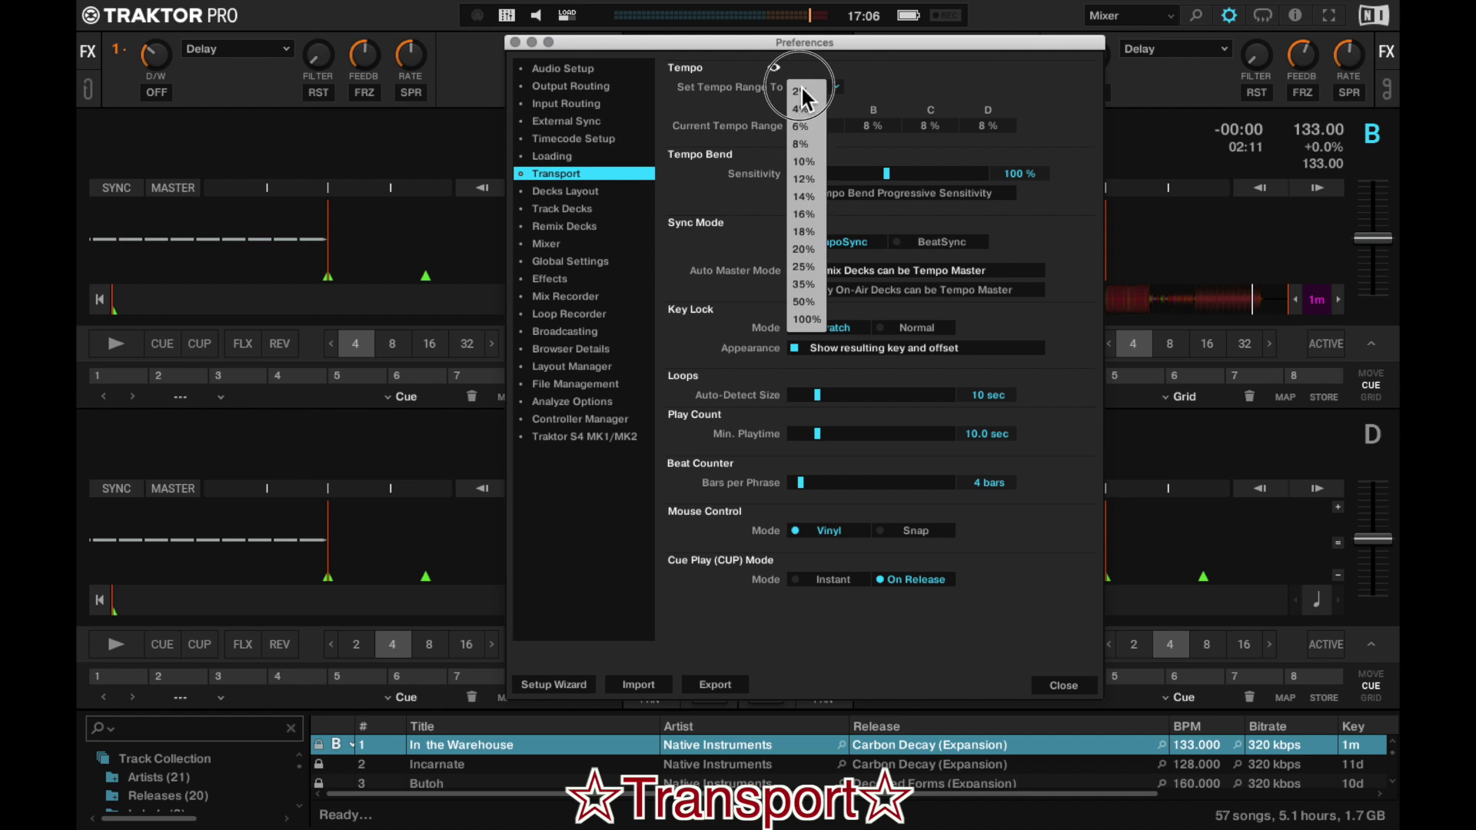
{"action": "left_click", "coordinate": [803, 146]}
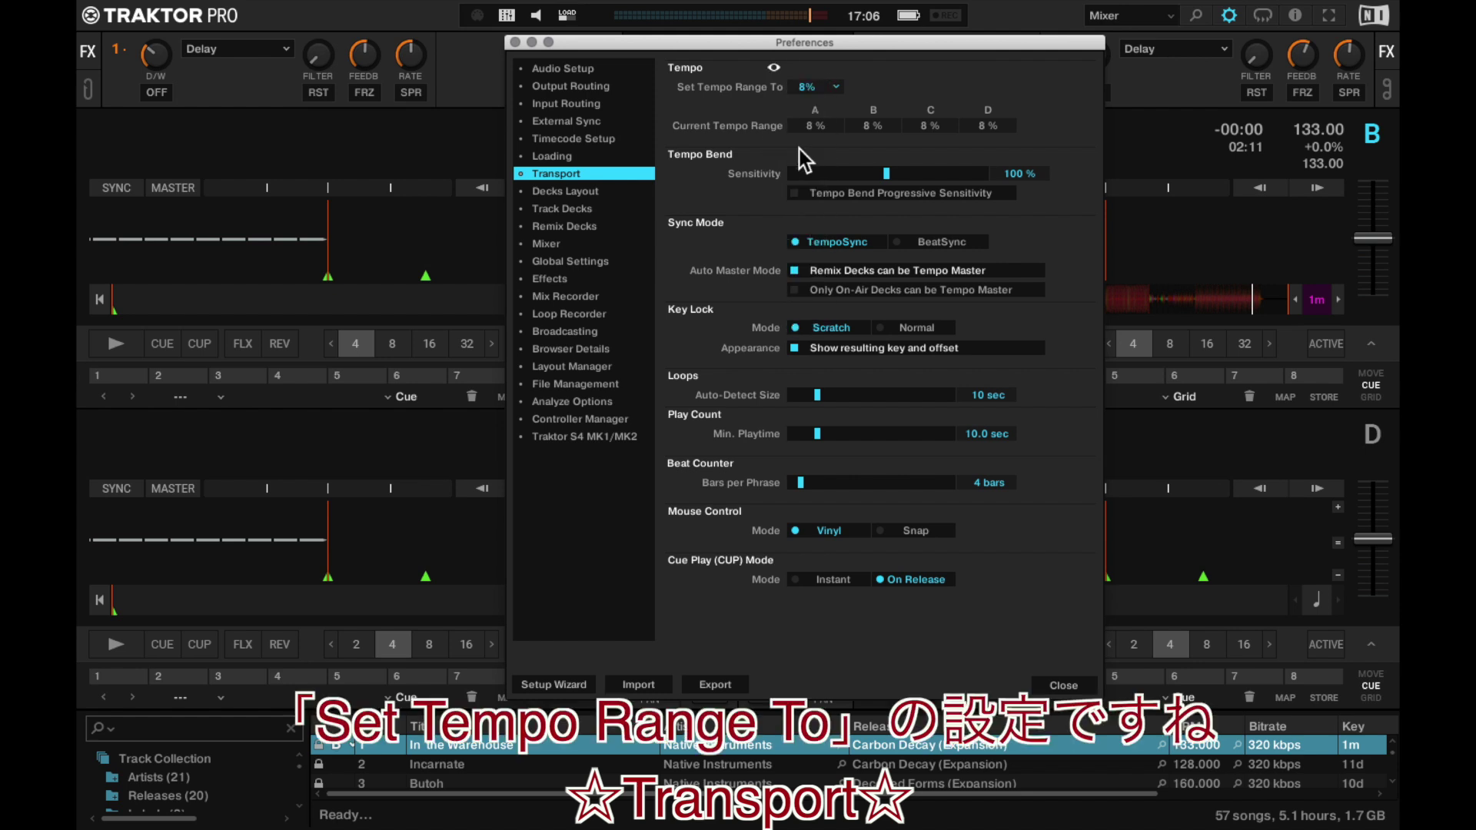
- Review the Decks Layout preferences, including the deck flavors available for deck C, and the Track Decks preferences
{"action": "left_click", "coordinate": [585, 193]}
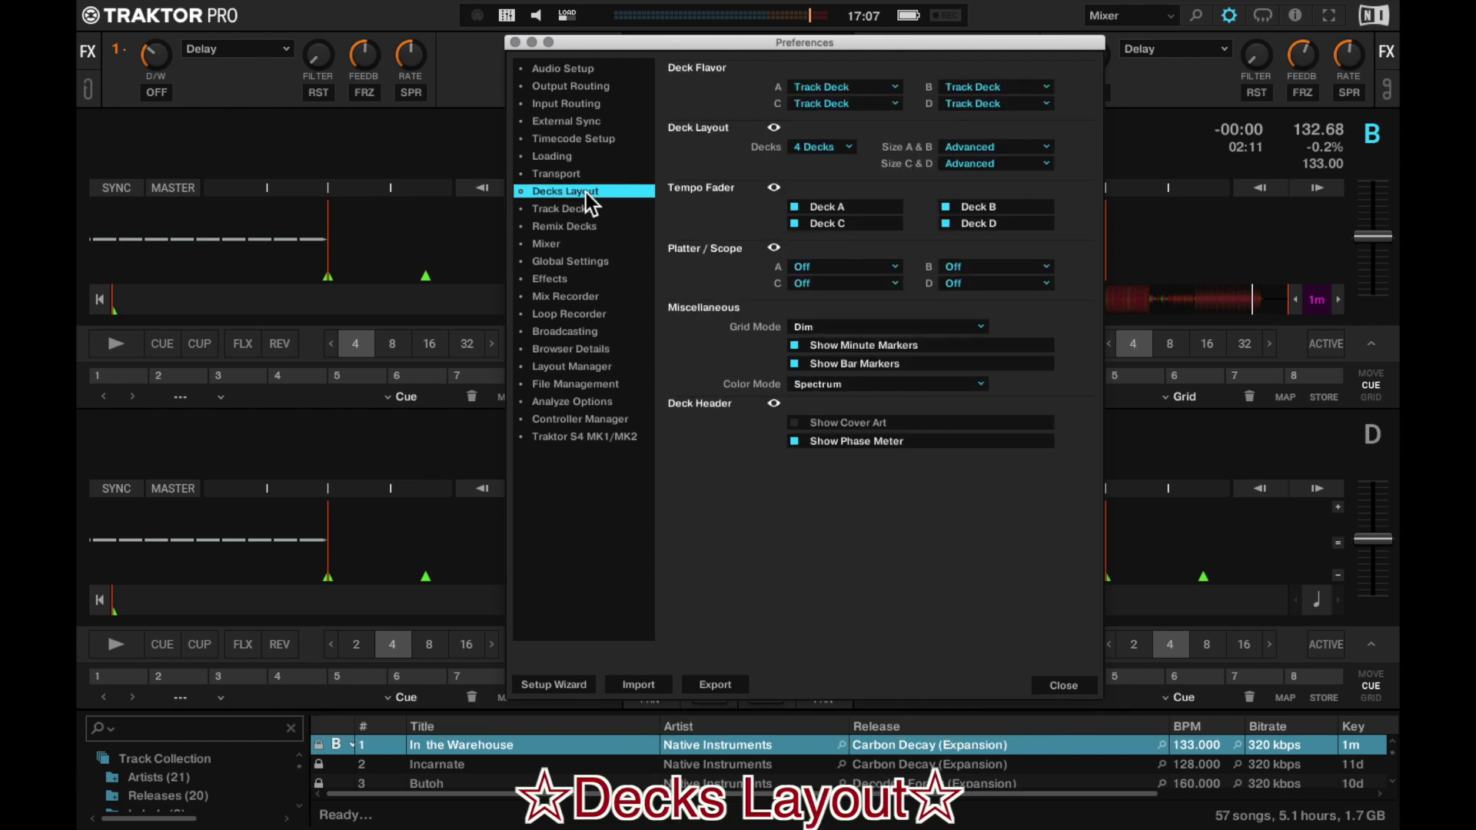
{"action": "left_click", "coordinate": [839, 106]}
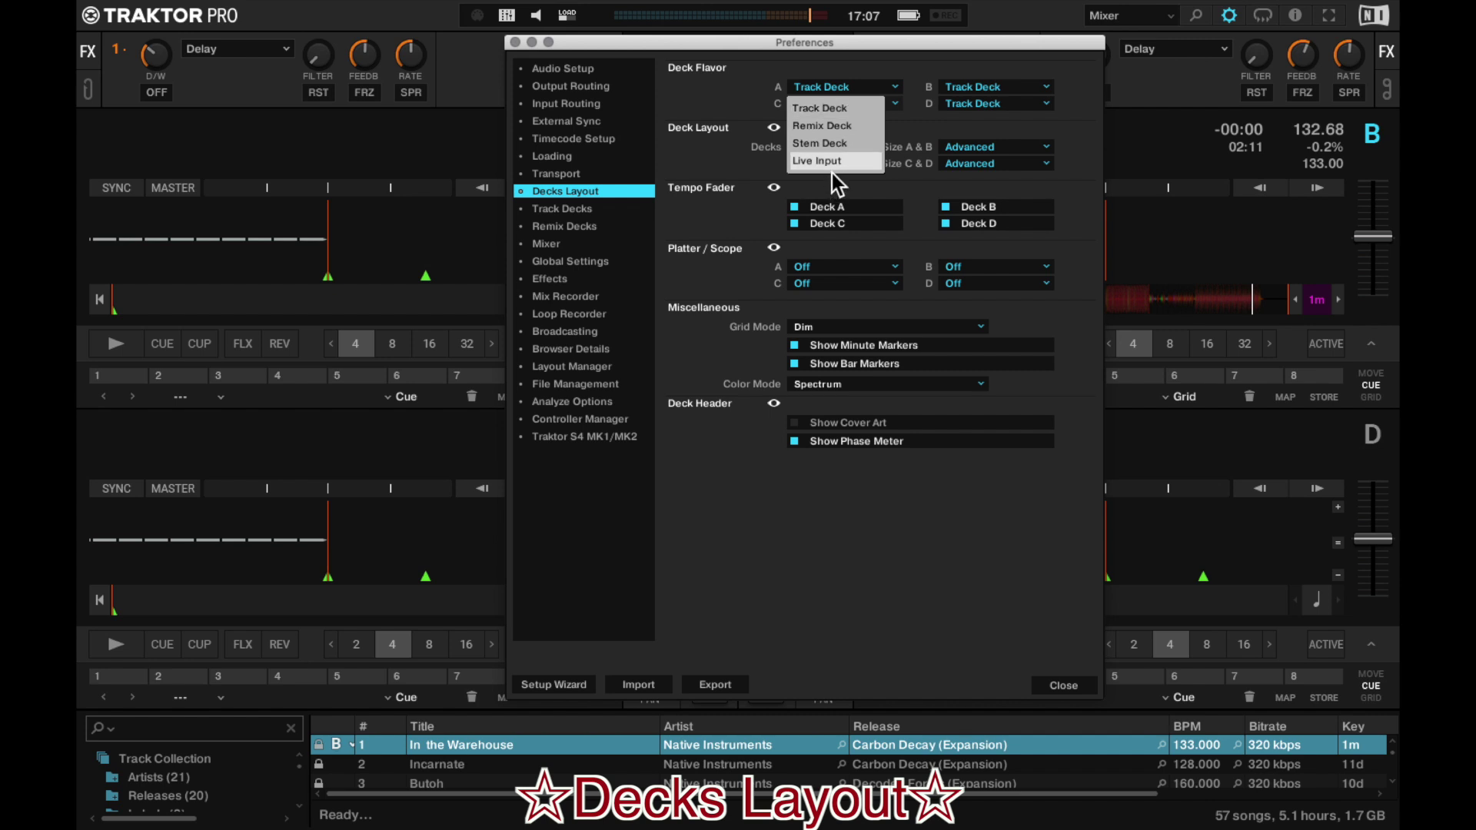
{"action": "left_click", "coordinate": [734, 94]}
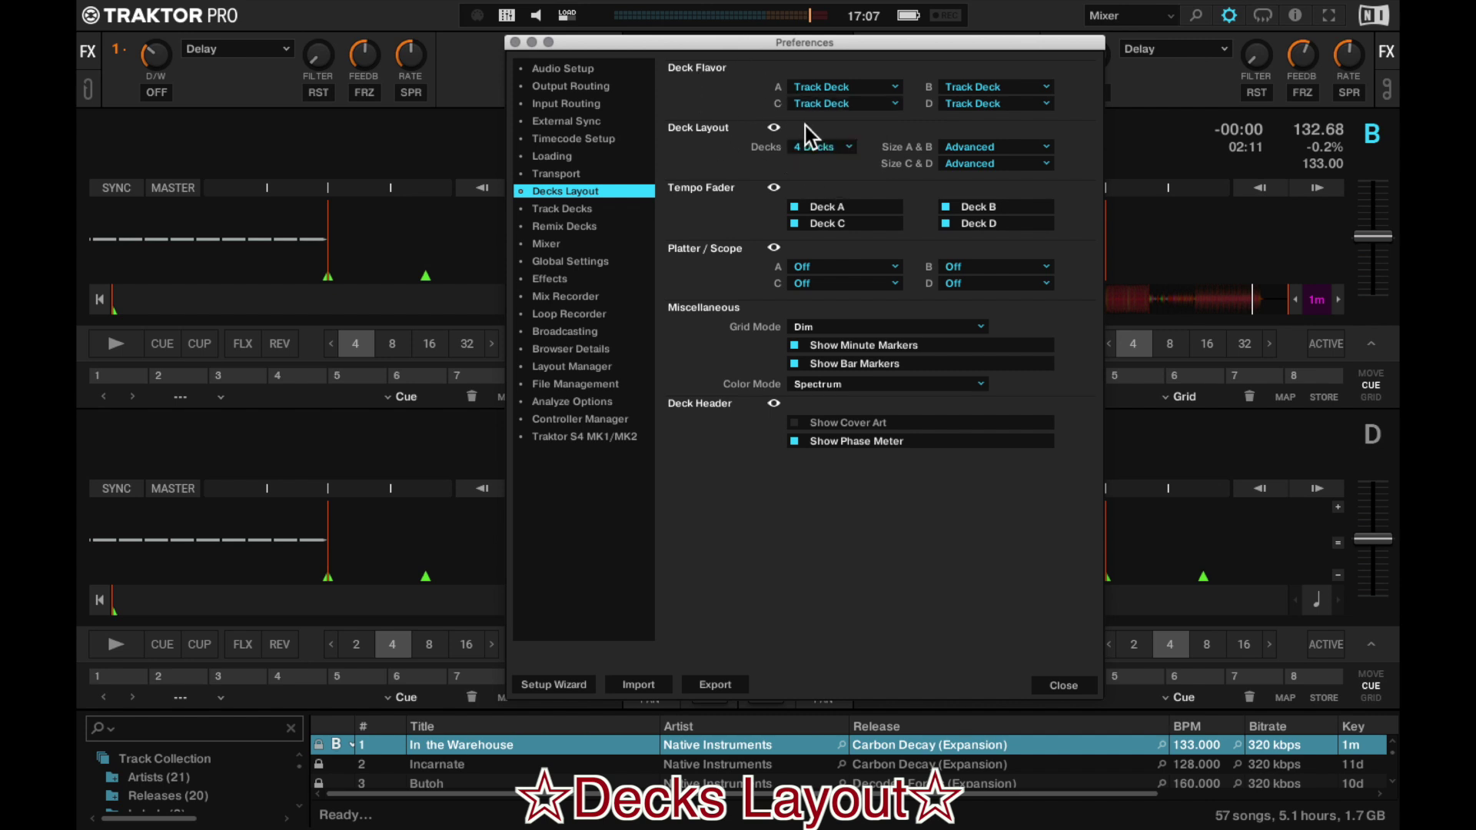
{"action": "left_click", "coordinate": [589, 212]}
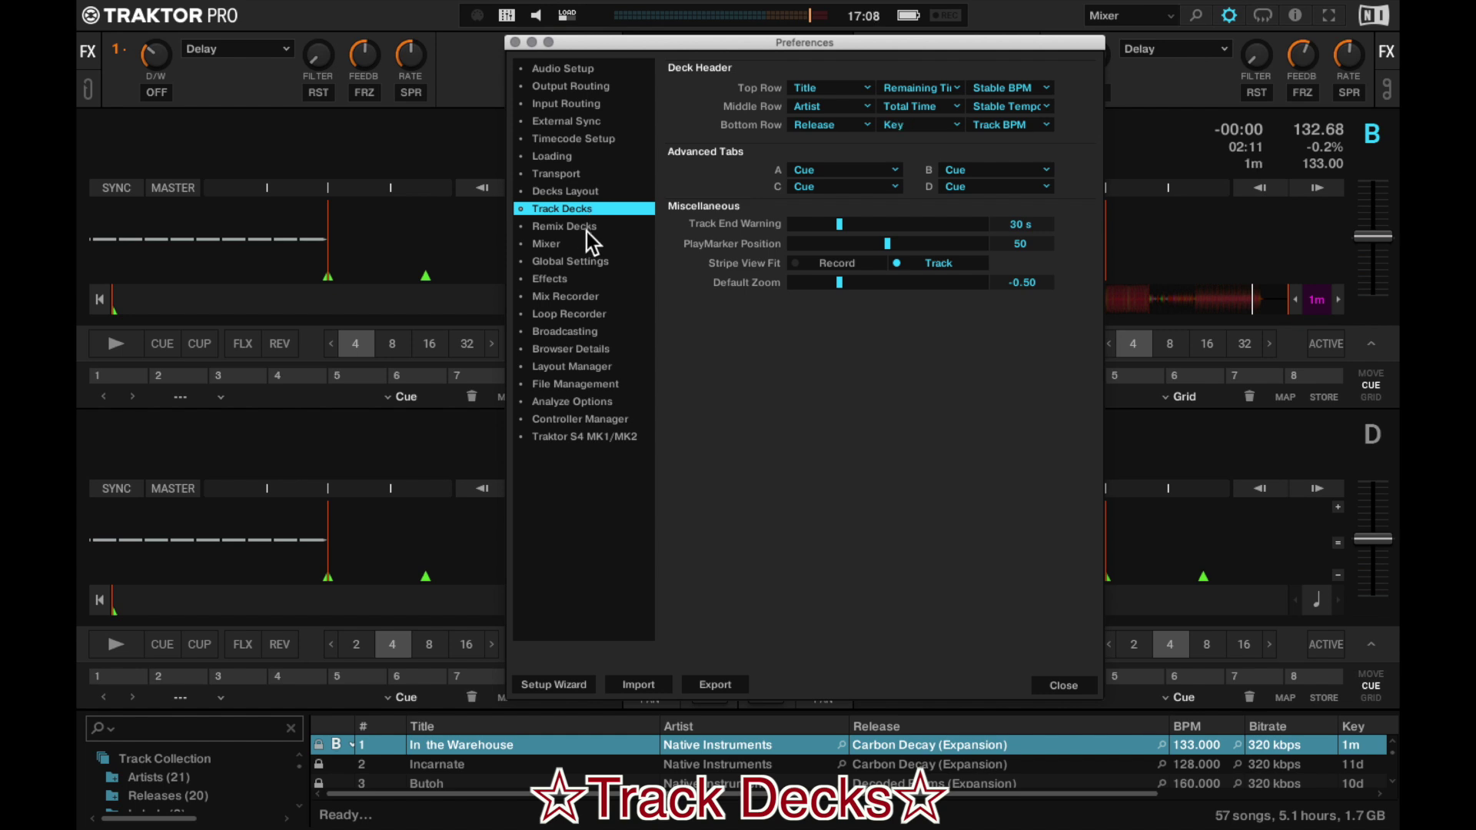
- Set the headroom for the internal mixing mode to -3dB in the Mixer preferences
{"action": "left_click", "coordinate": [585, 244]}
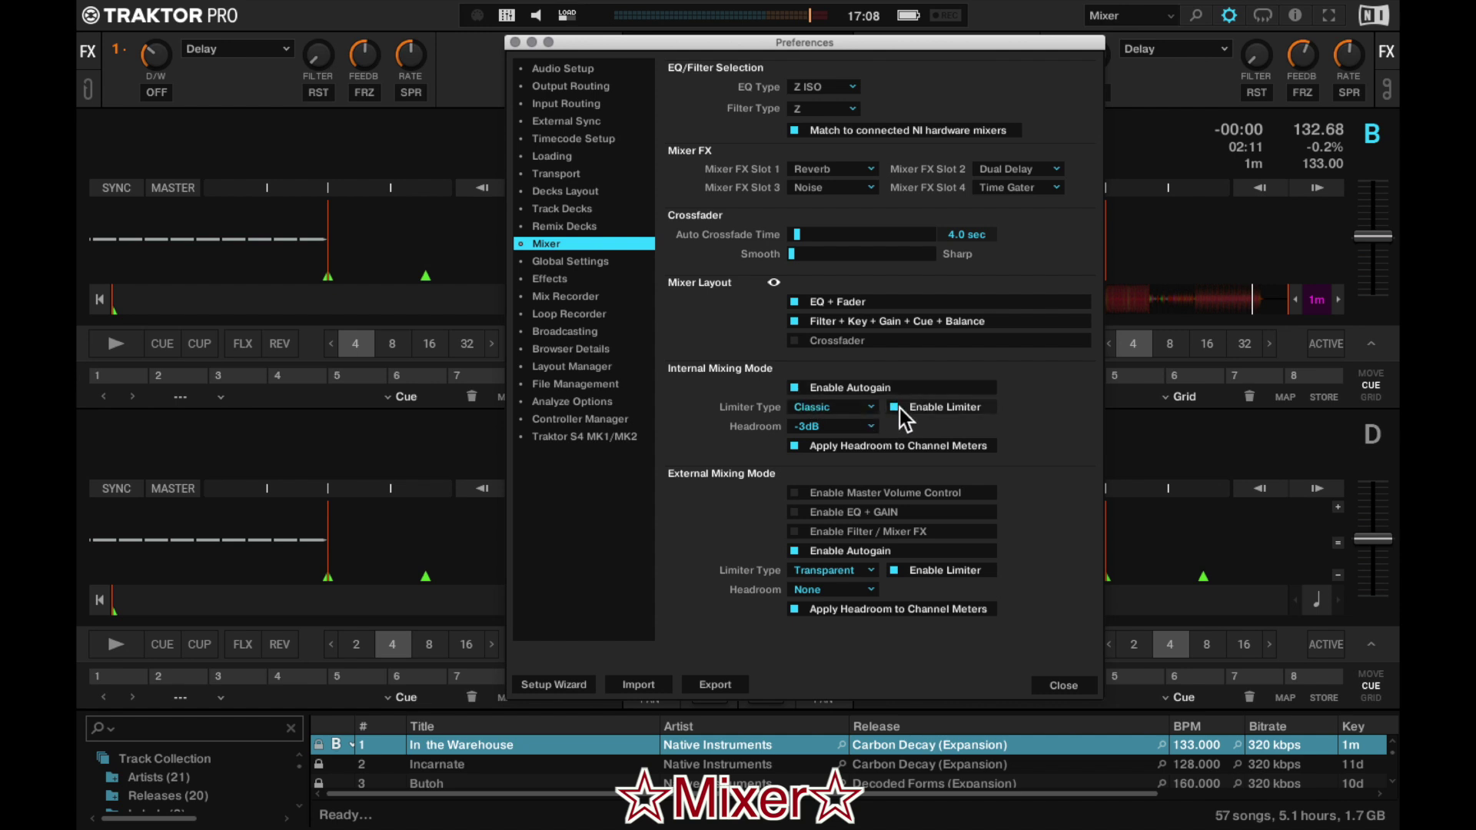
{"action": "left_click", "coordinate": [837, 427]}
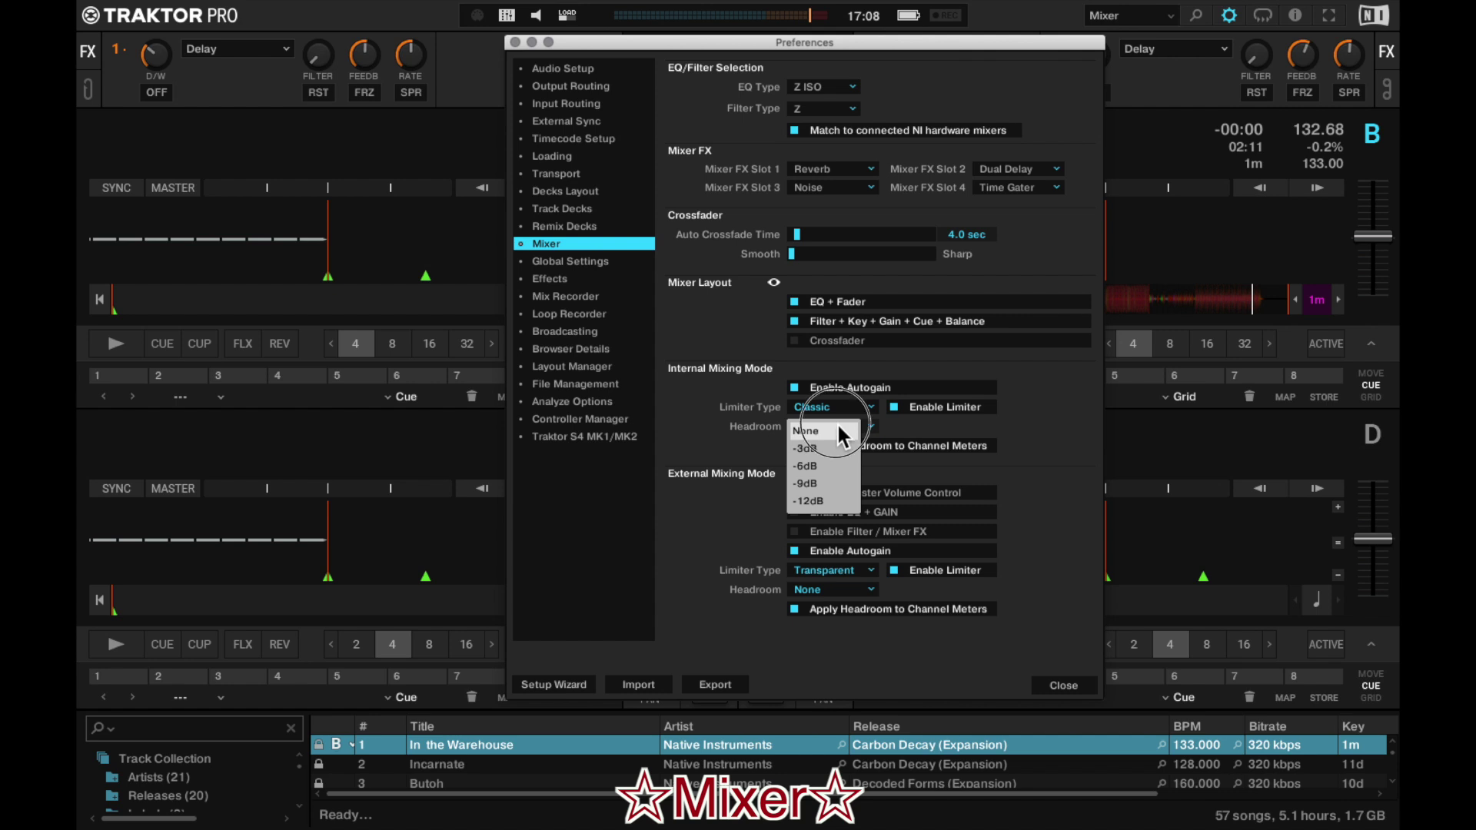
{"action": "left_click", "coordinate": [839, 427]}
{"action": "left_click", "coordinate": [838, 427]}
{"action": "left_click", "coordinate": [828, 448]}
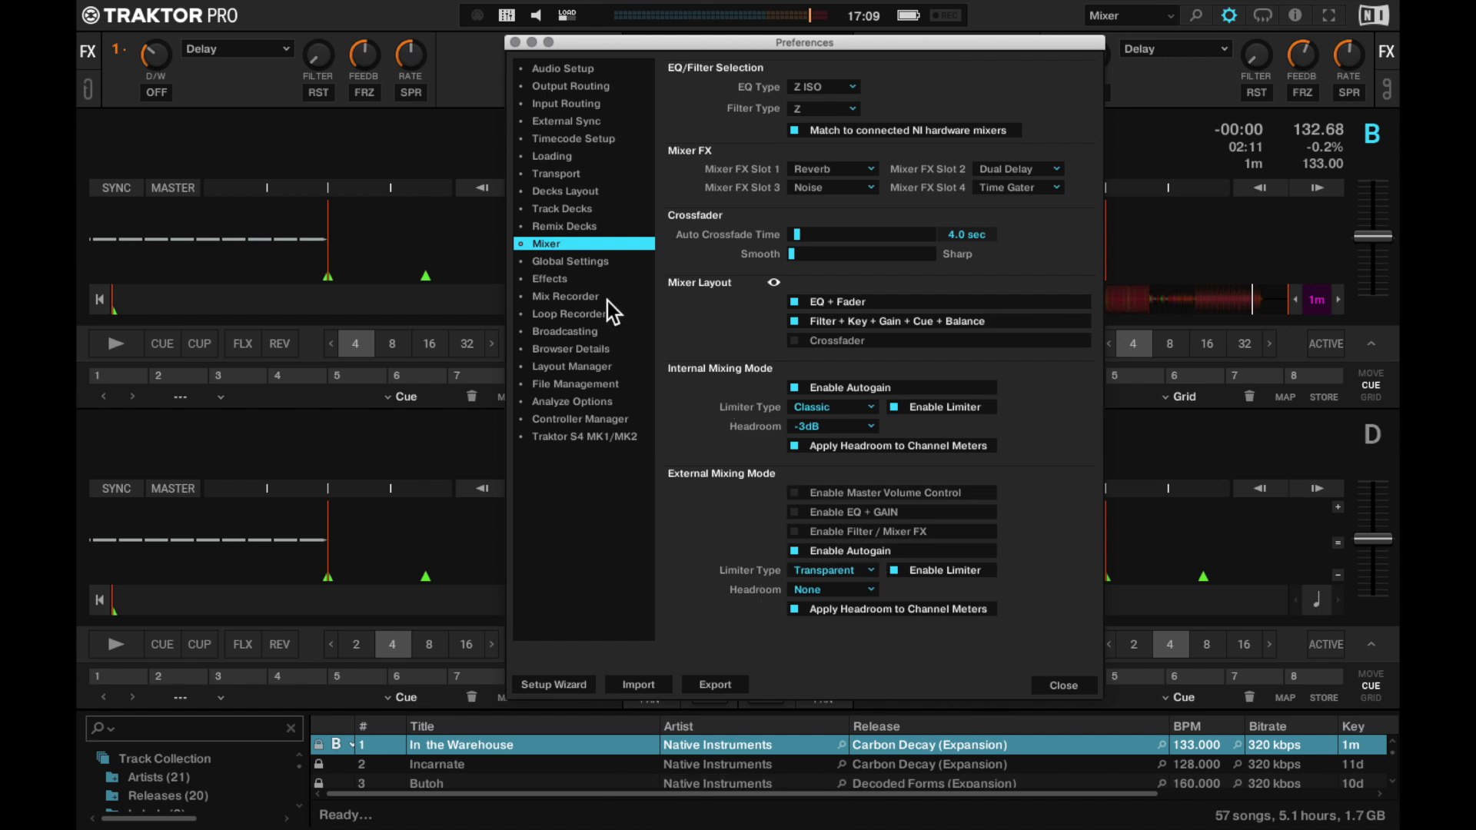
- Set the FX1 unit routing to Post Fader in the Effects preferences
{"action": "key", "text": "Down"}
{"action": "key", "text": "Down"}
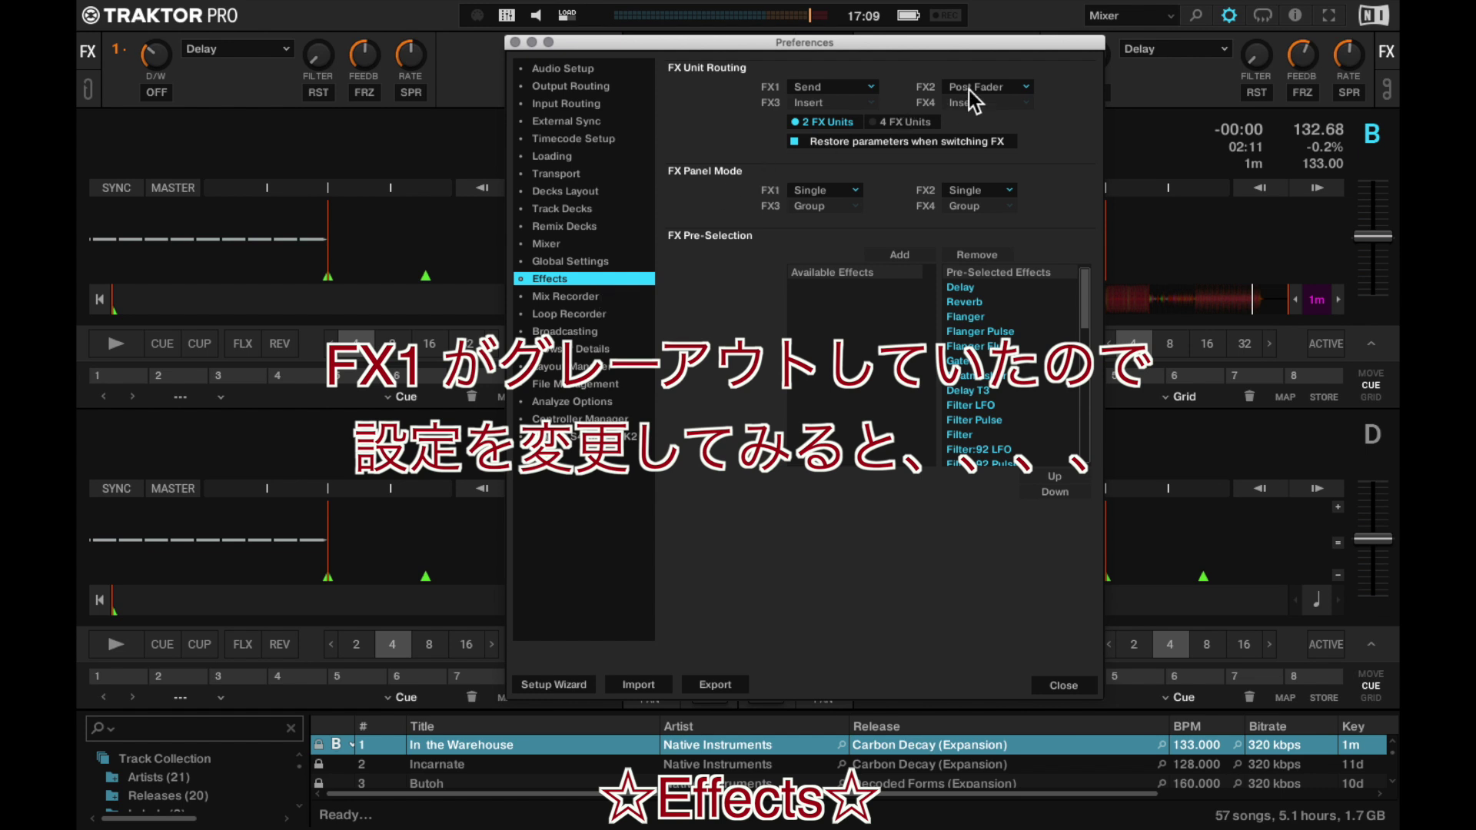
{"action": "left_click", "coordinate": [847, 93]}
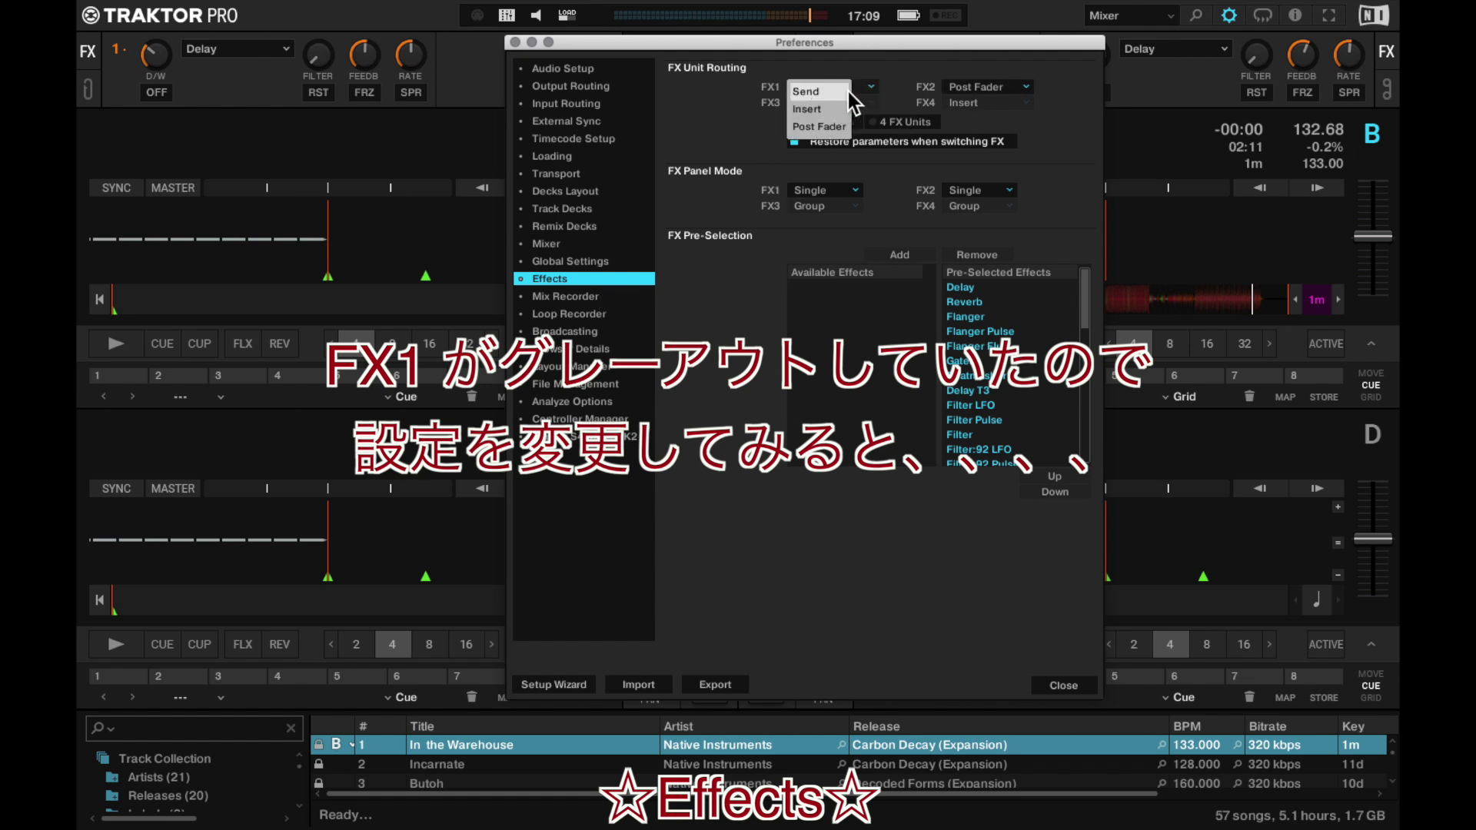
{"action": "left_click", "coordinate": [833, 130]}
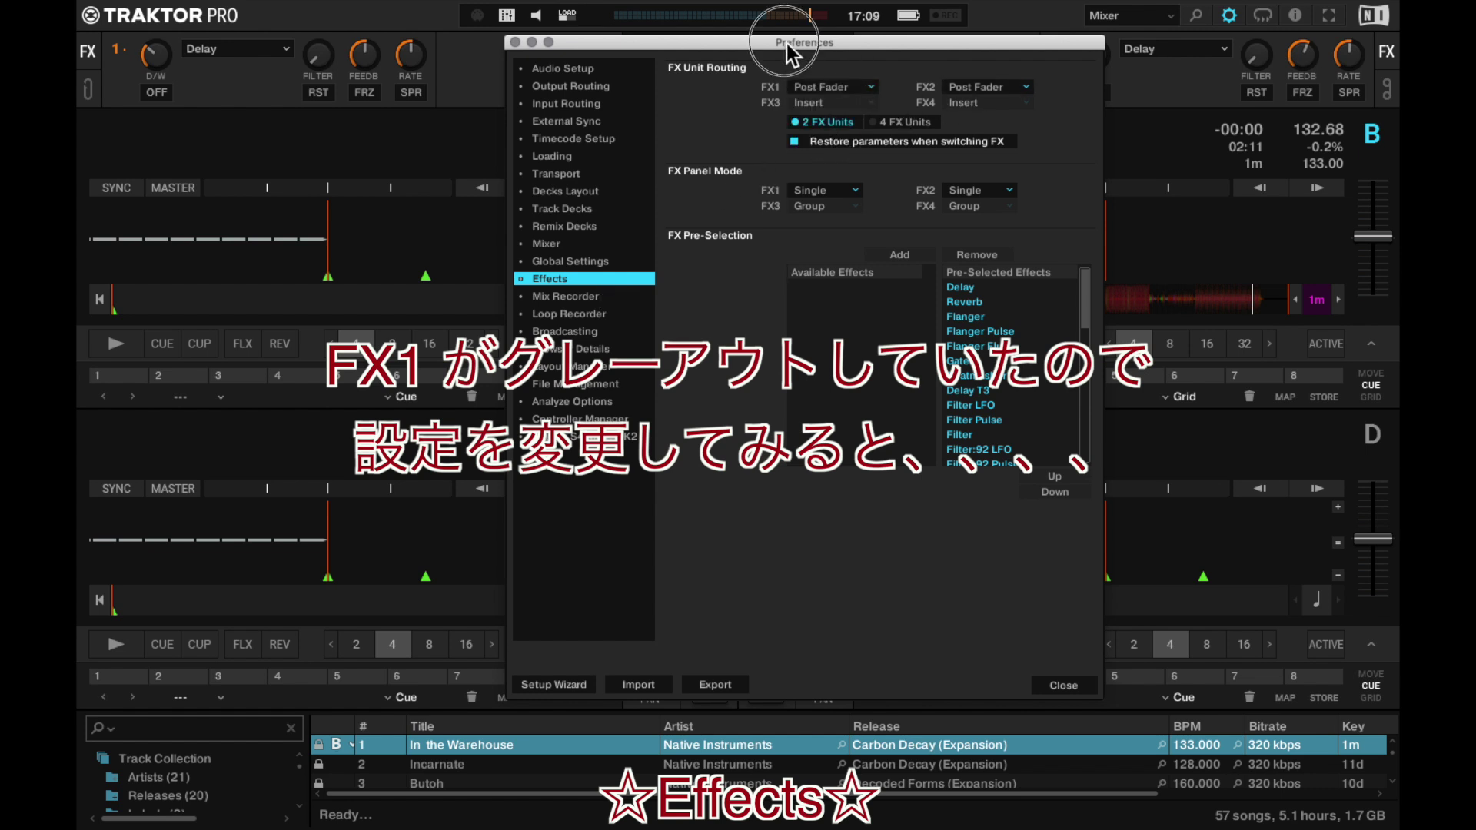
- Try the 4 FX Units option in the Effects preferences and return to 2 FX Units
{"action": "left_click_drag", "start_coordinate": [787, 46], "coordinate": [833, 45]}
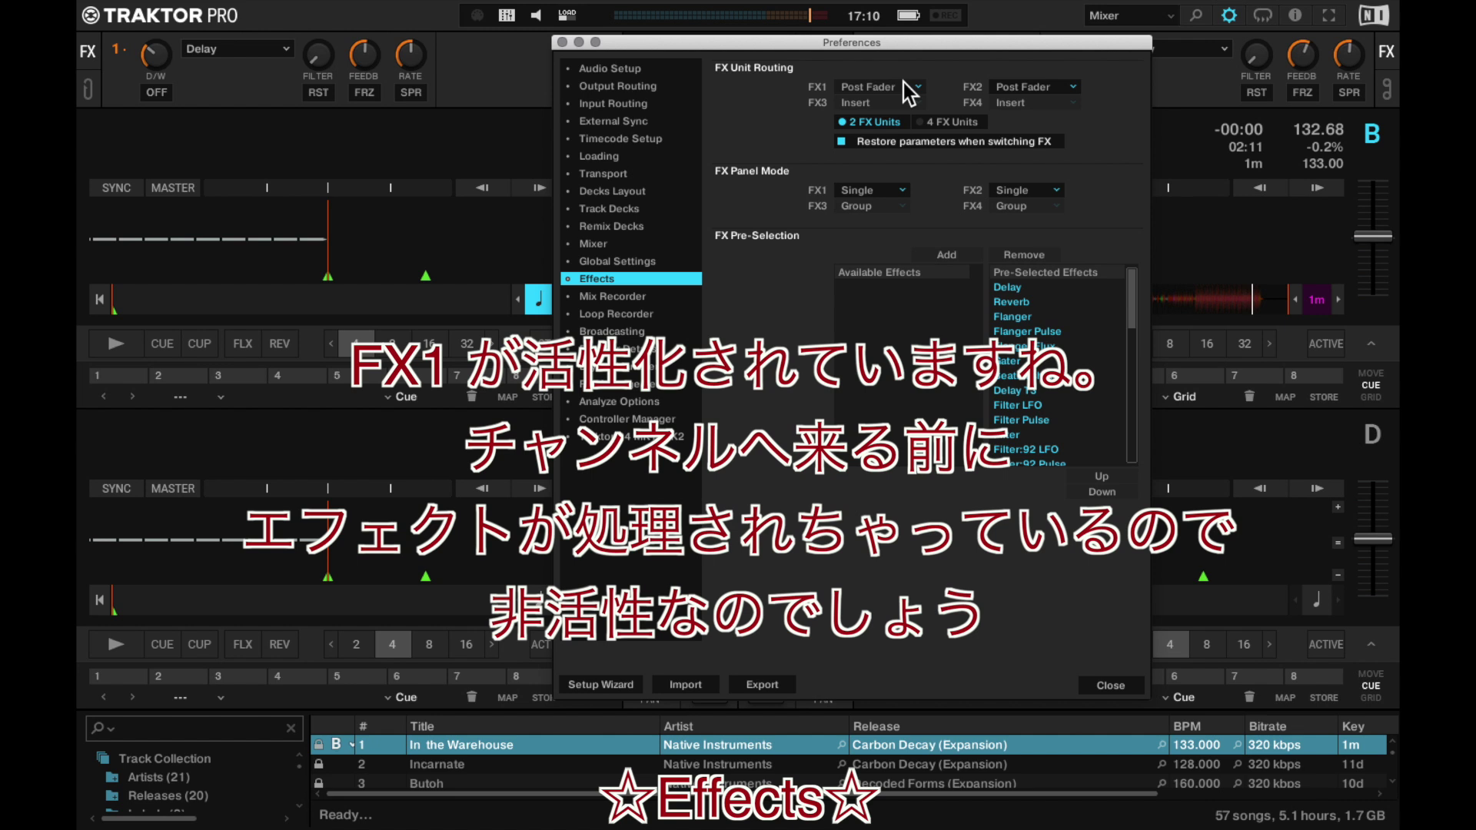
{"action": "left_click", "coordinate": [921, 122]}
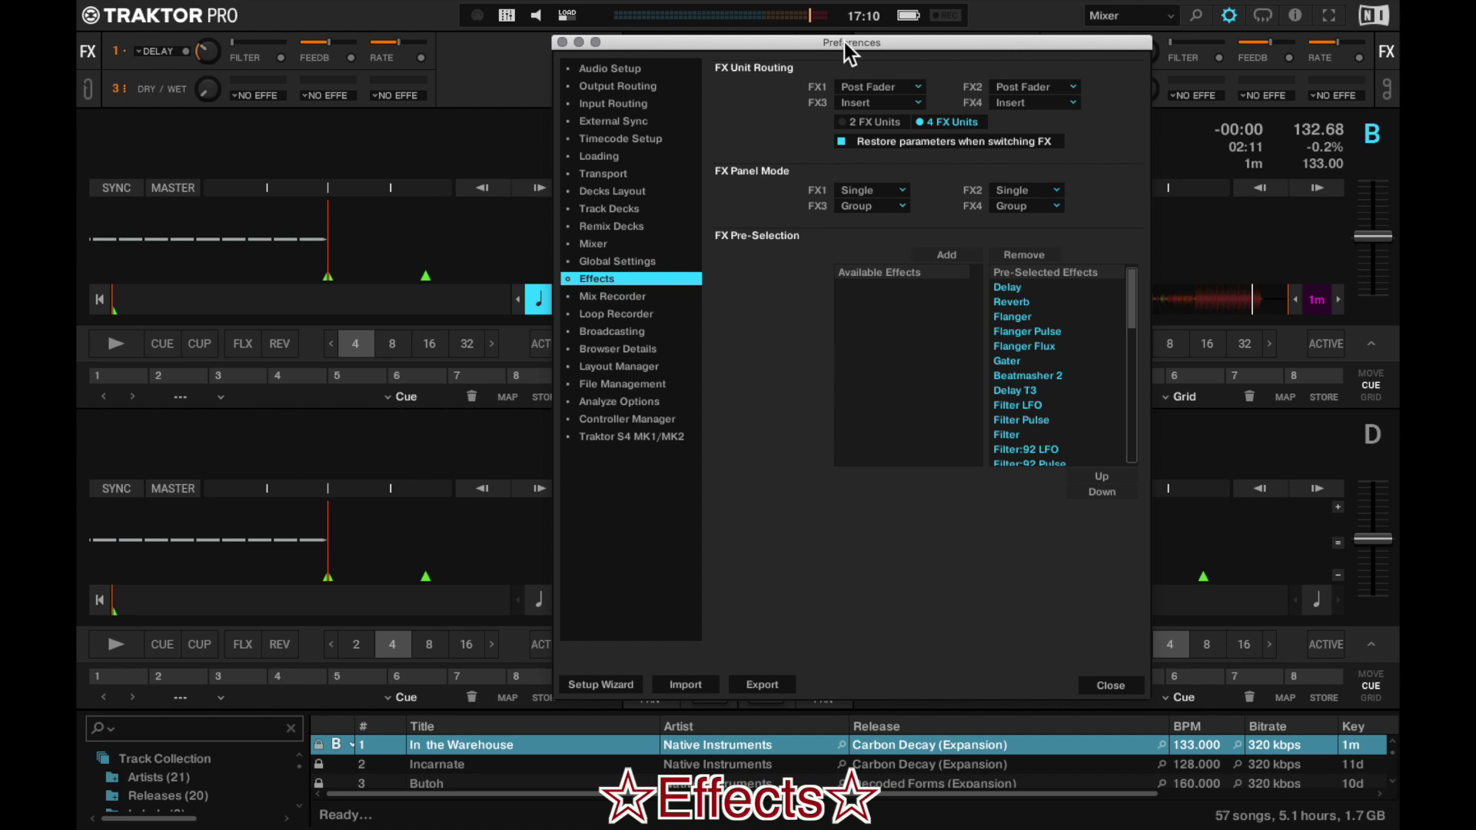
{"action": "left_click_drag", "start_coordinate": [844, 43], "coordinate": [731, 121]}
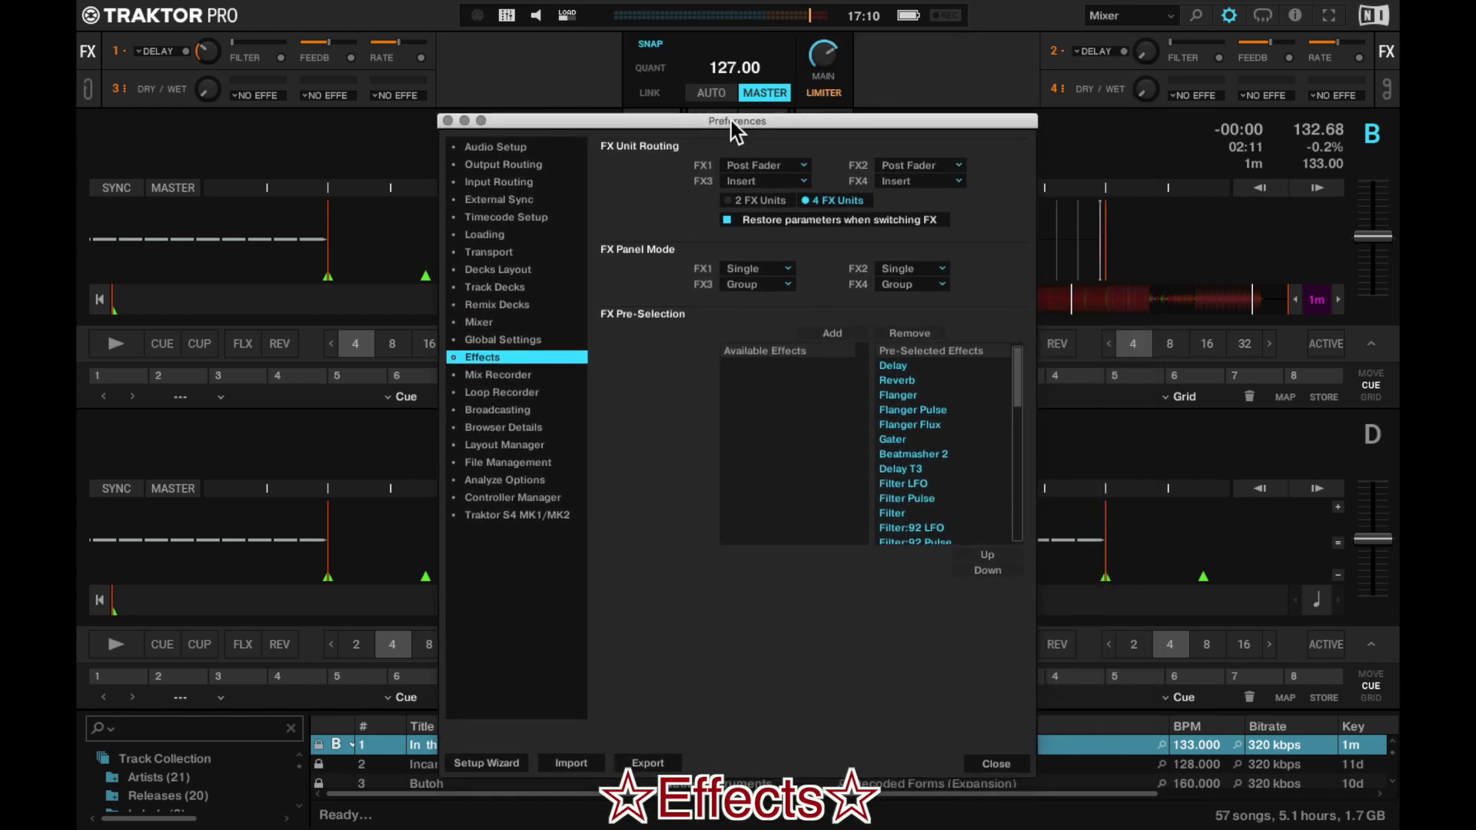
{"action": "left_click", "coordinate": [761, 202]}
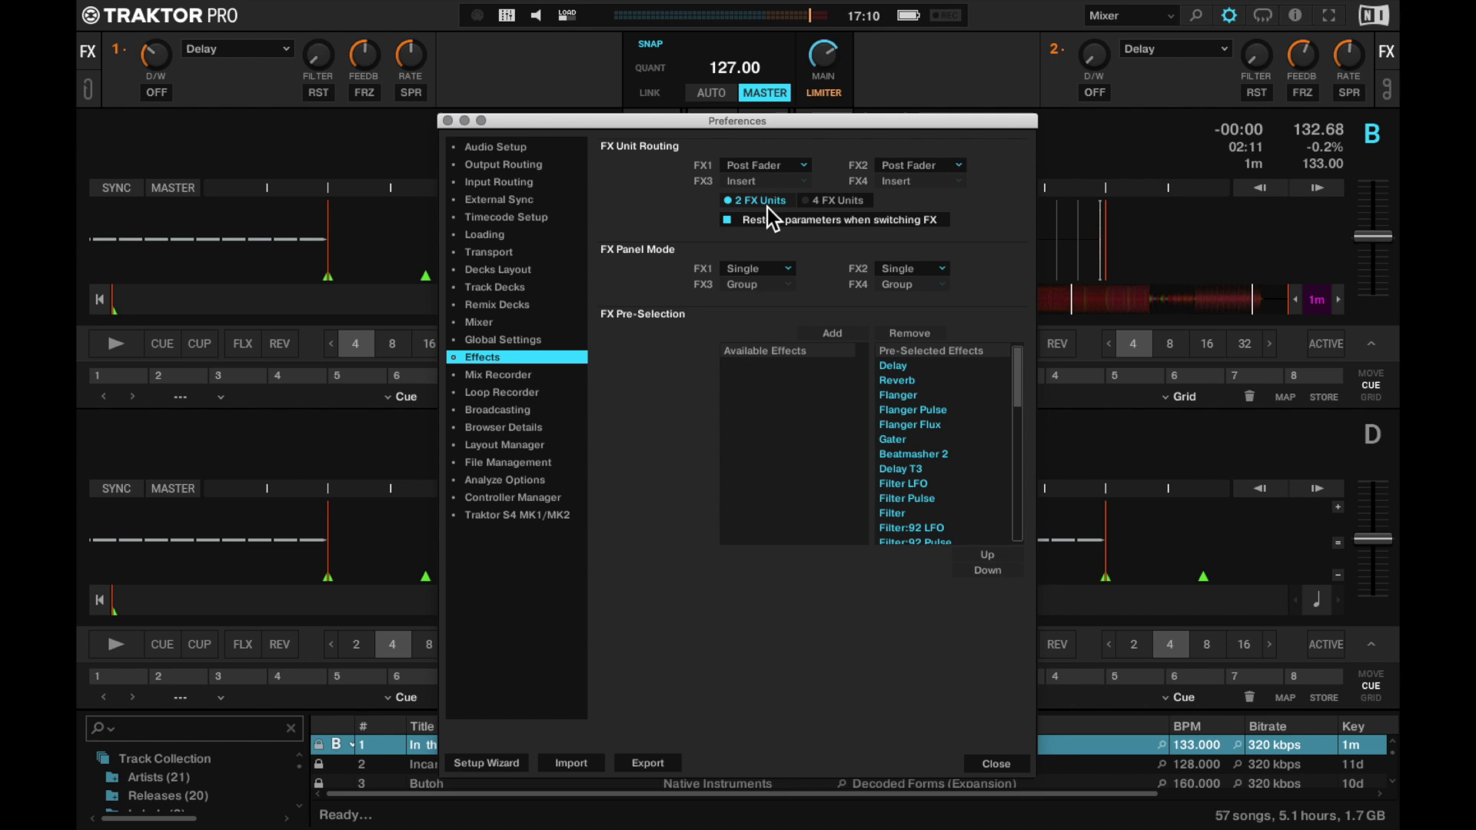
- In the Mix Recorder preferences, try External with Input Deck C as the source and return the source to Internal
{"action": "left_click", "coordinate": [527, 380]}
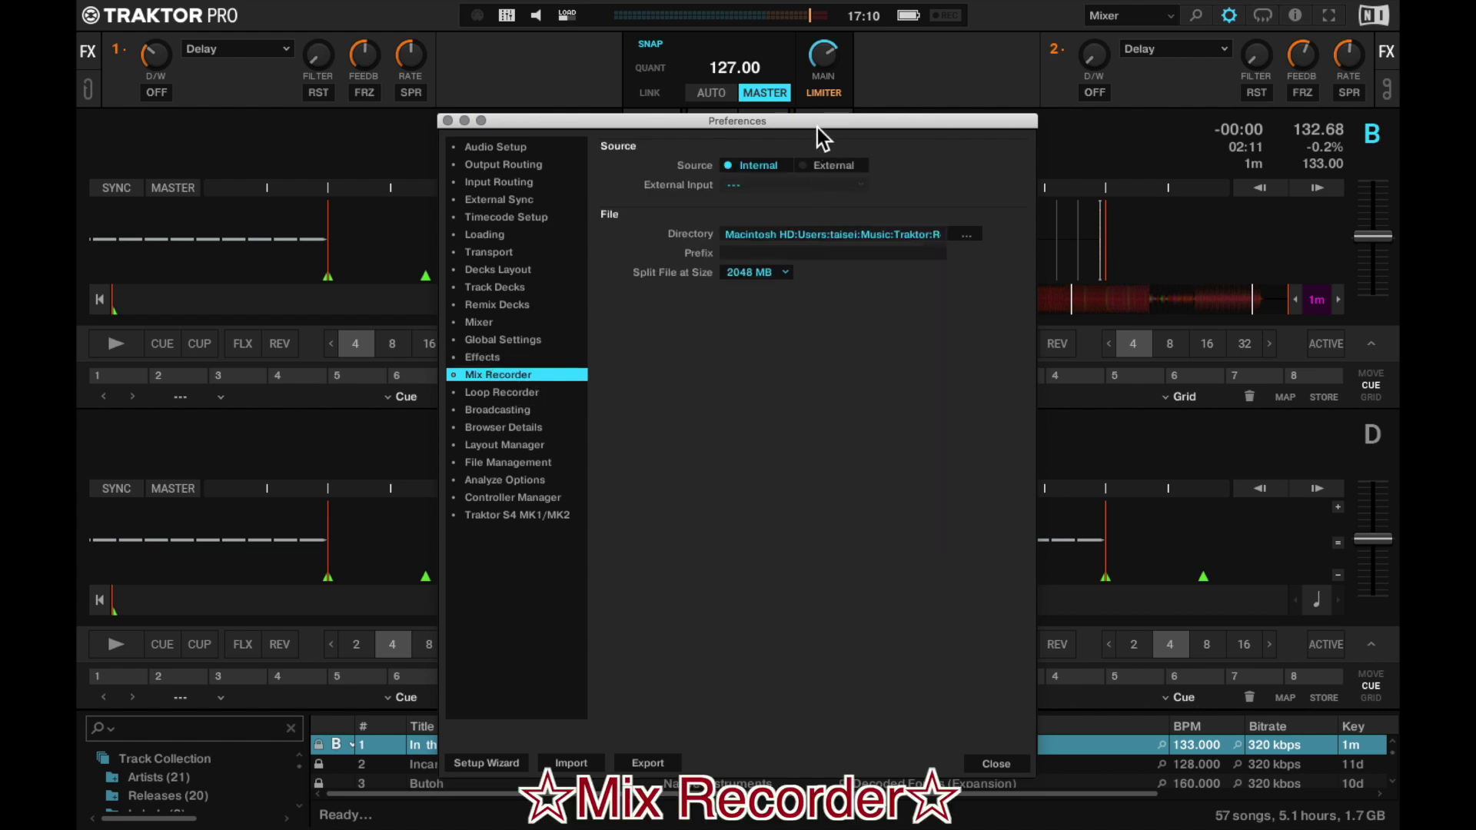
{"action": "left_click", "coordinate": [804, 170]}
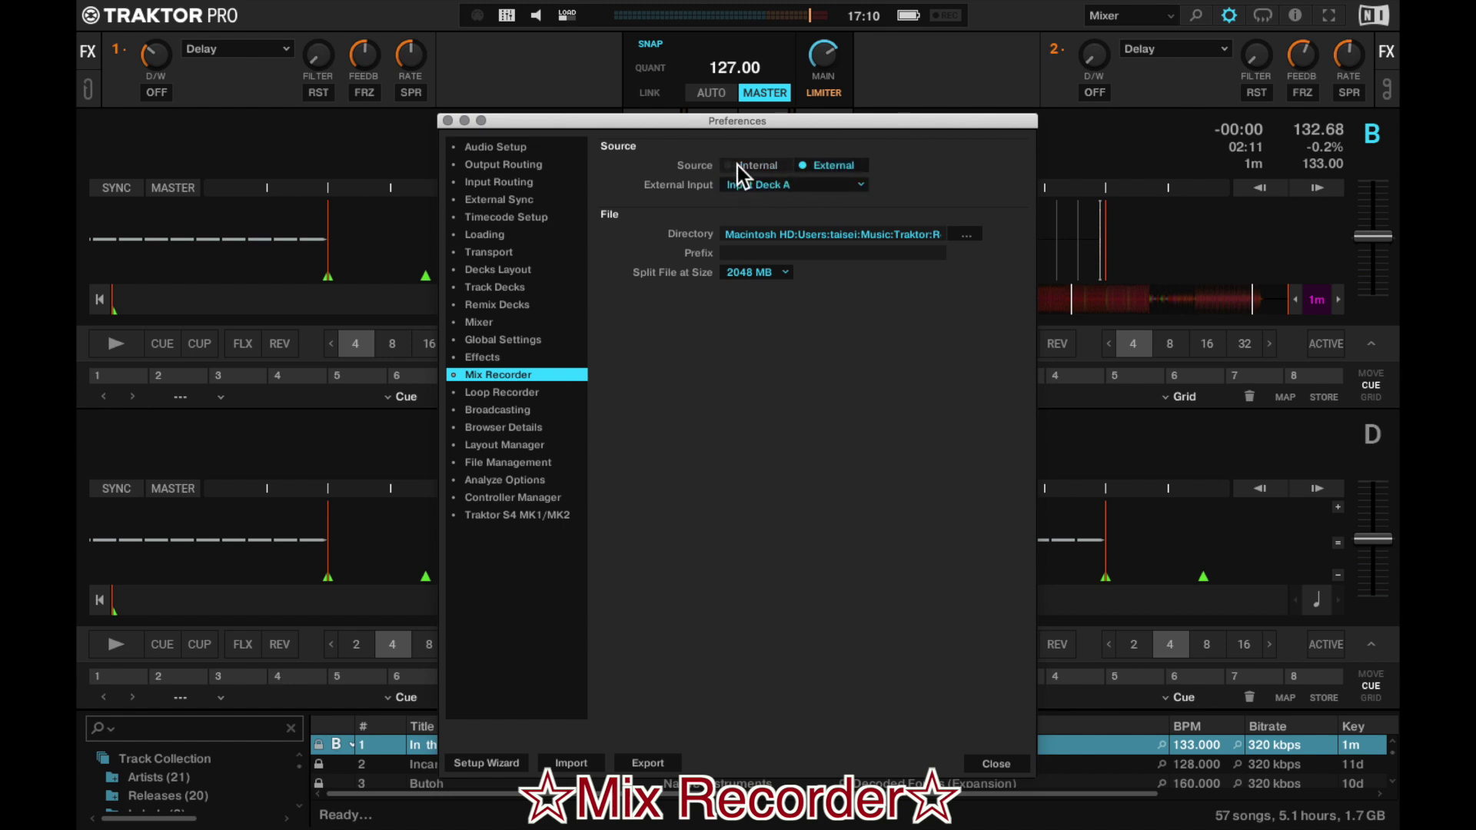
{"action": "left_click", "coordinate": [738, 171]}
{"action": "left_click", "coordinate": [804, 169]}
{"action": "left_click", "coordinate": [787, 189]}
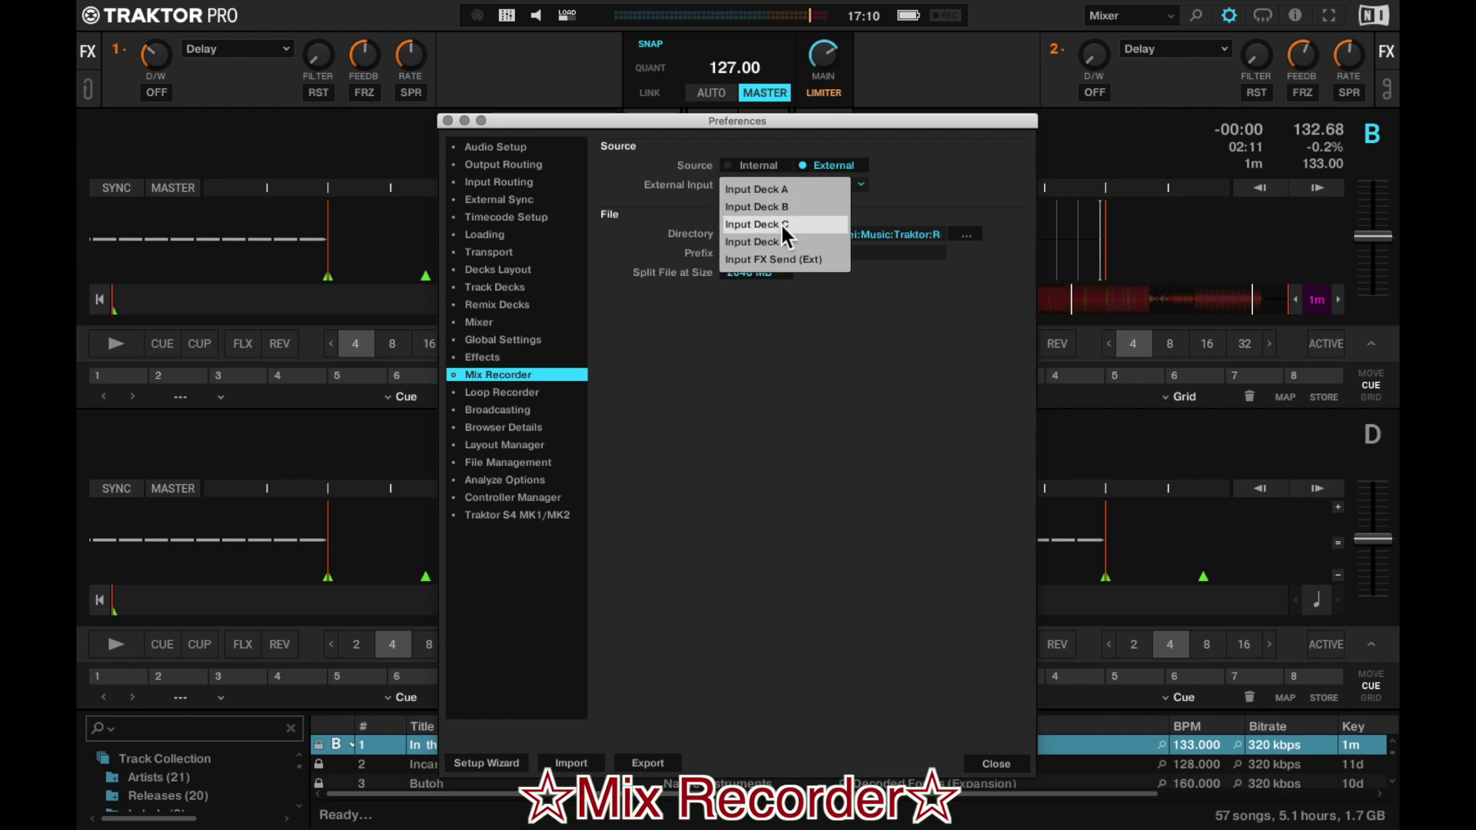
{"action": "left_click", "coordinate": [781, 225]}
{"action": "left_click", "coordinate": [747, 167]}
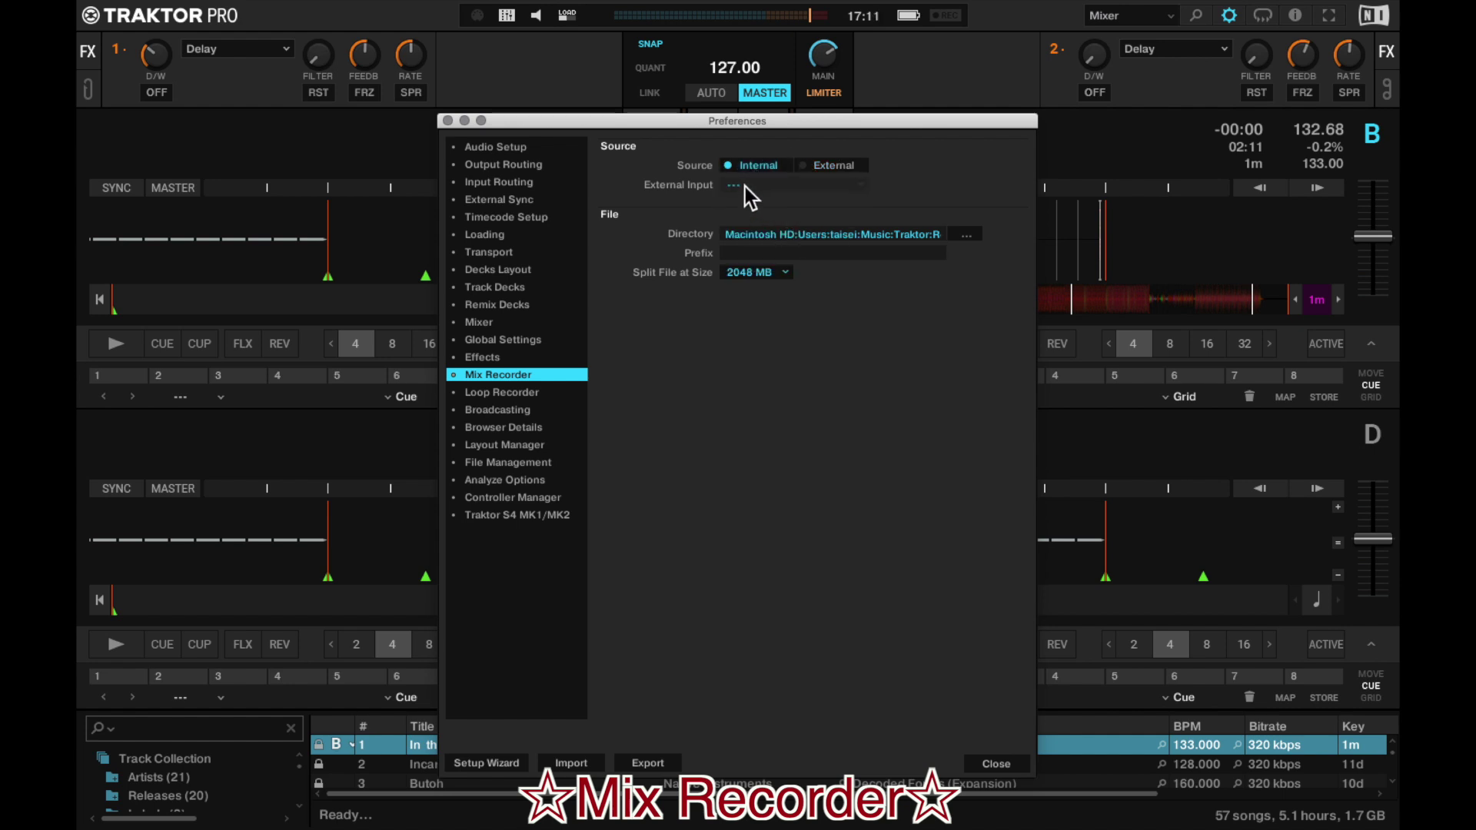
- Set the Mix Recorder directory to the Desktop folder with files split at 2048 MB
{"action": "left_click", "coordinate": [778, 274]}
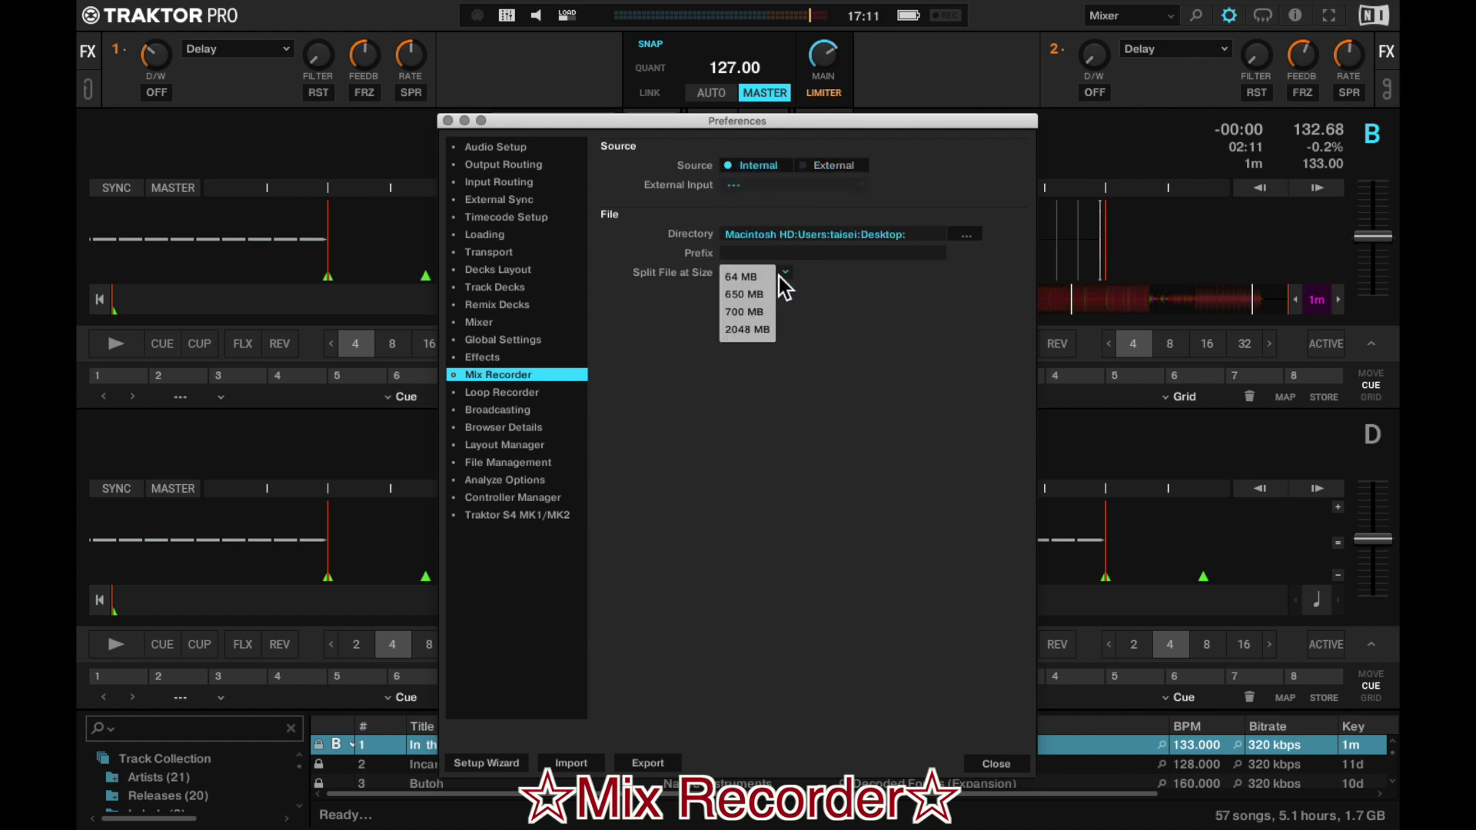
{"action": "left_click", "coordinate": [752, 329]}
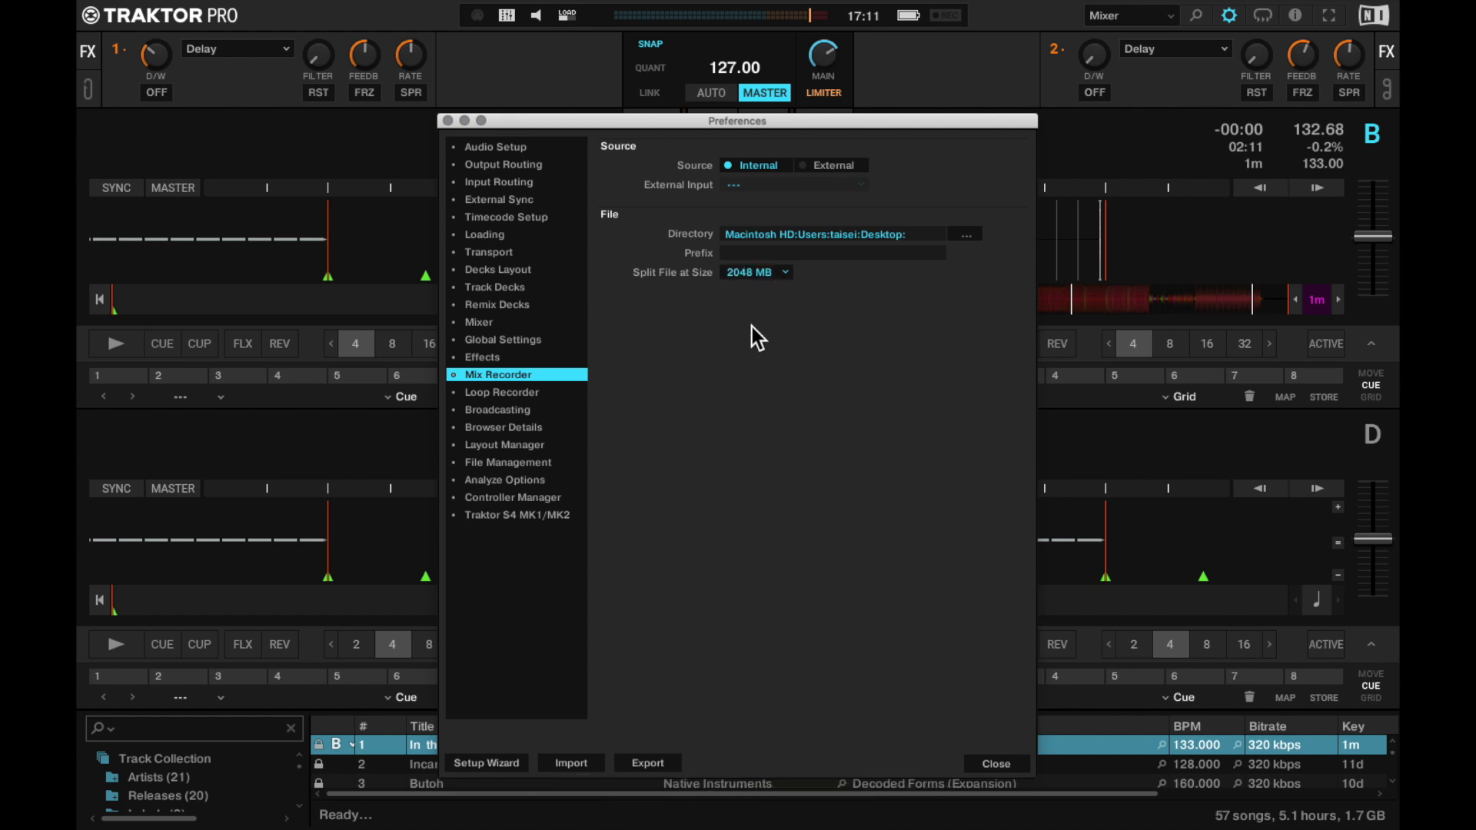
- Review the Broadcasting, Browser Details, Layout Manager and File Management preferences
{"action": "left_click", "coordinate": [528, 412]}
{"action": "left_click", "coordinate": [534, 431]}
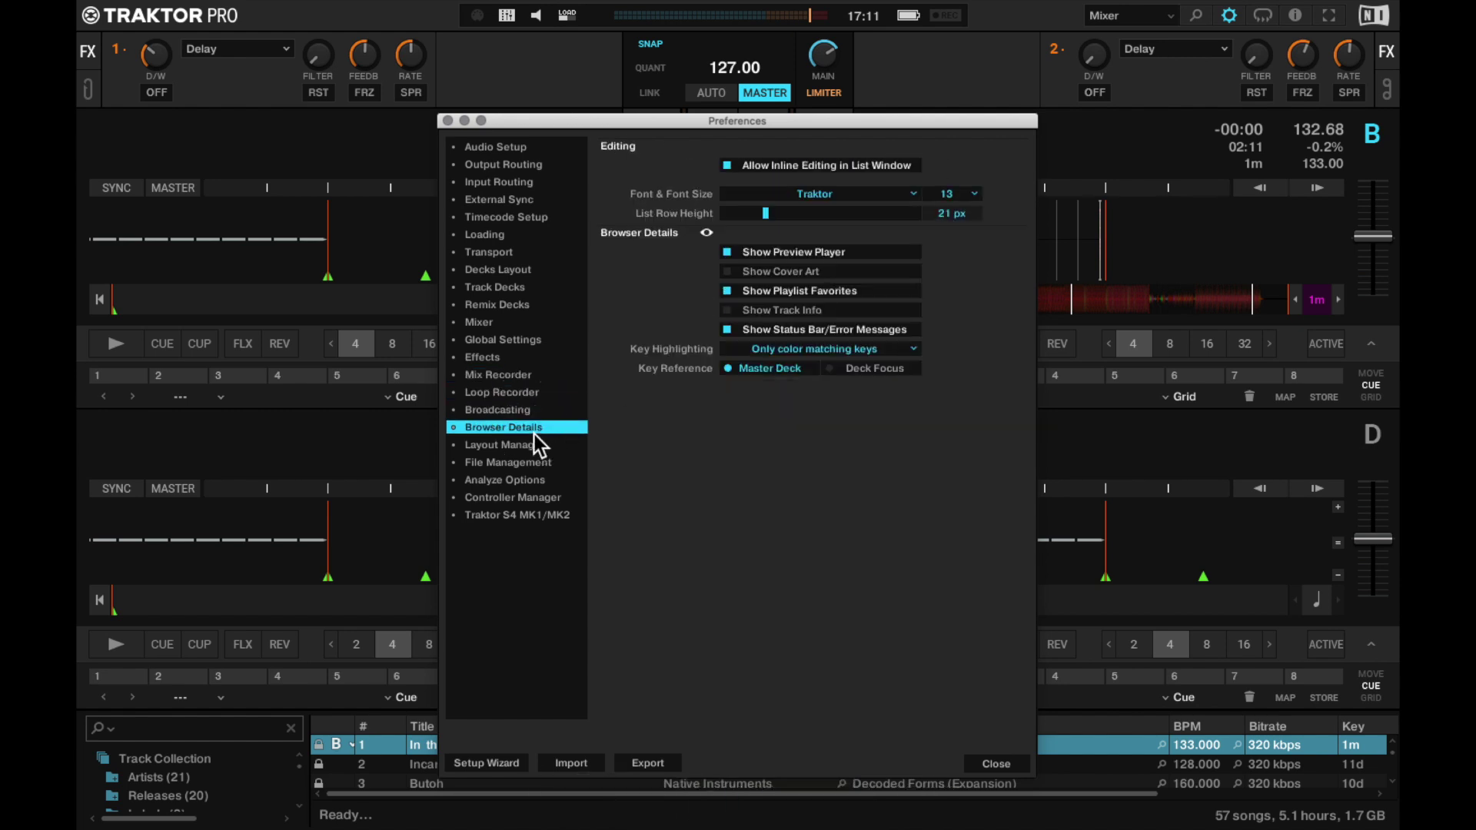
{"action": "left_click", "coordinate": [538, 446]}
{"action": "left_click", "coordinate": [540, 462]}
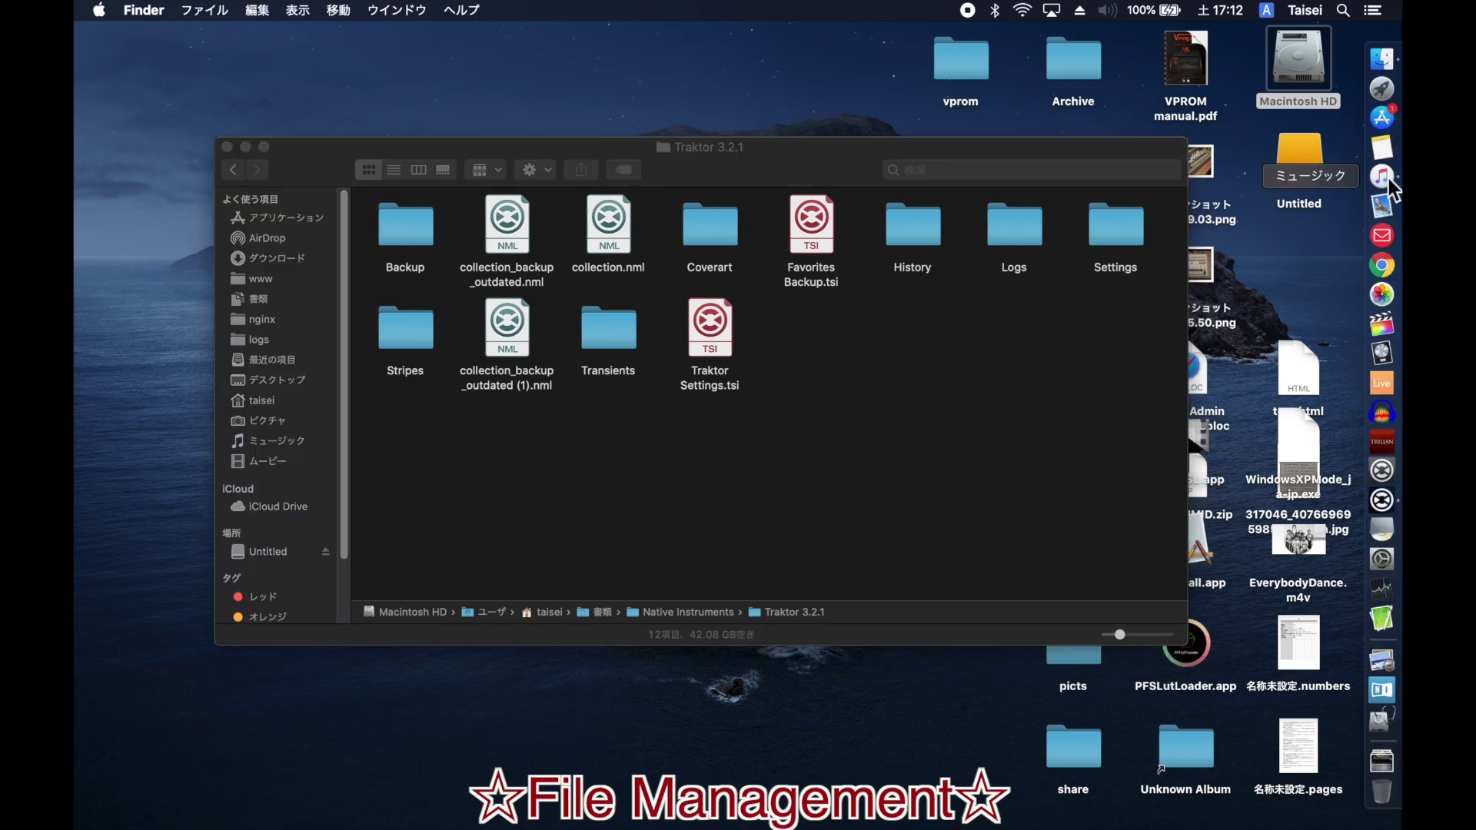
- Switch to the Music app, bring up the export dialog for the library as an XML file, and dismiss it without saving
{"action": "left_click", "coordinate": [1382, 179]}
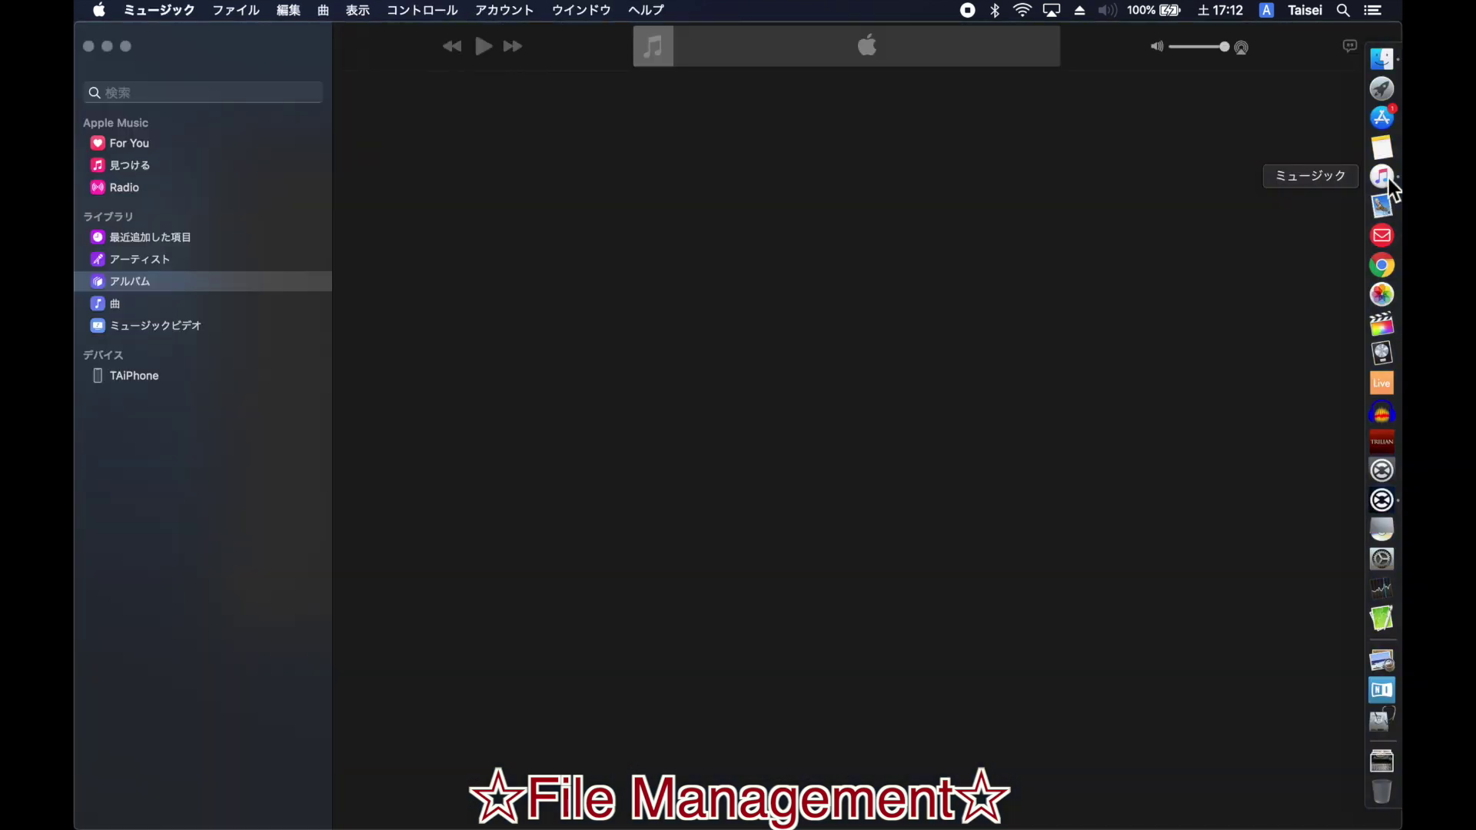
{"action": "left_click", "coordinate": [243, 12]}
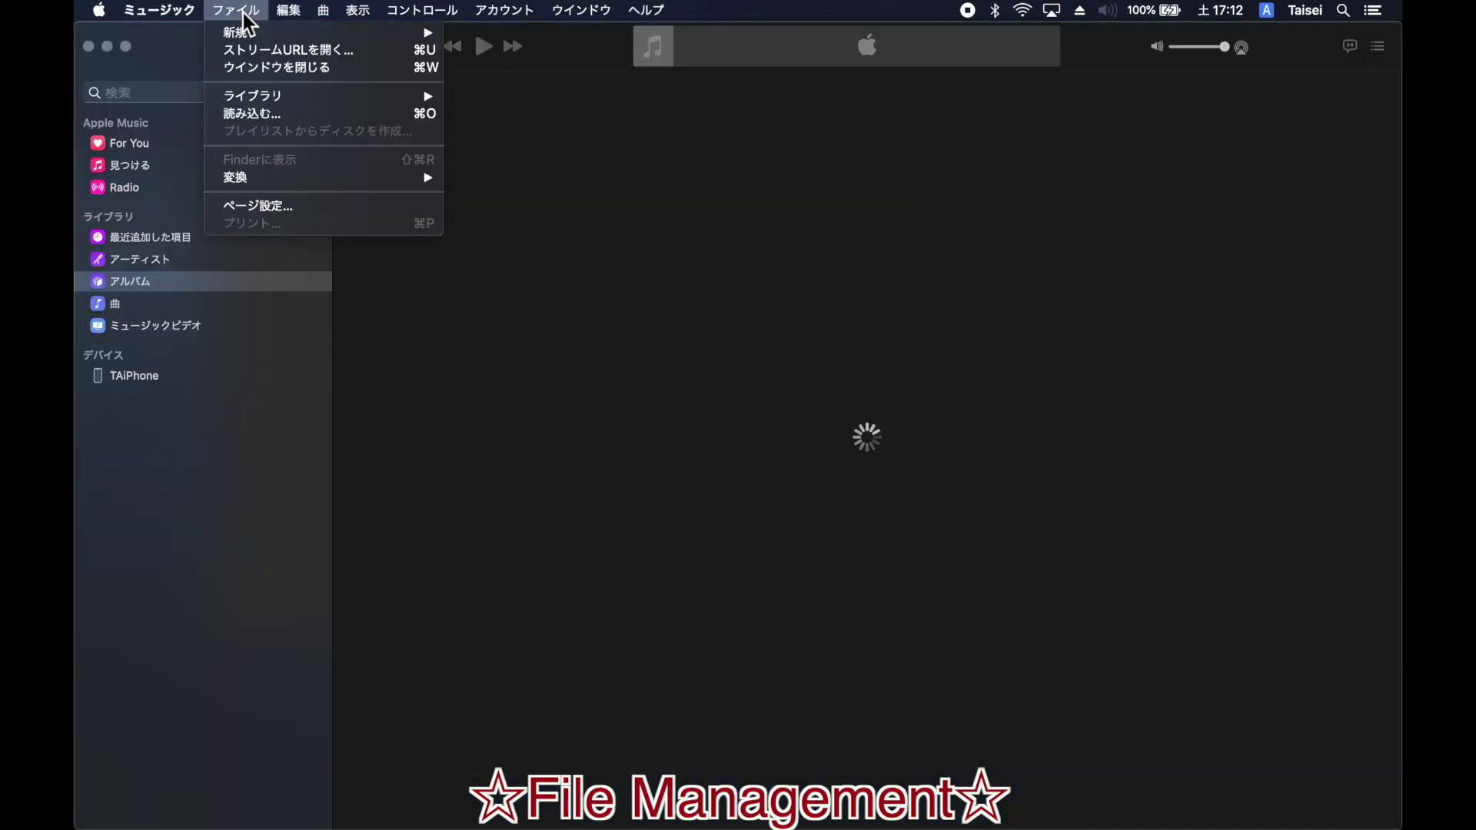
{"action": "mouse_move", "coordinate": [256, 104]}
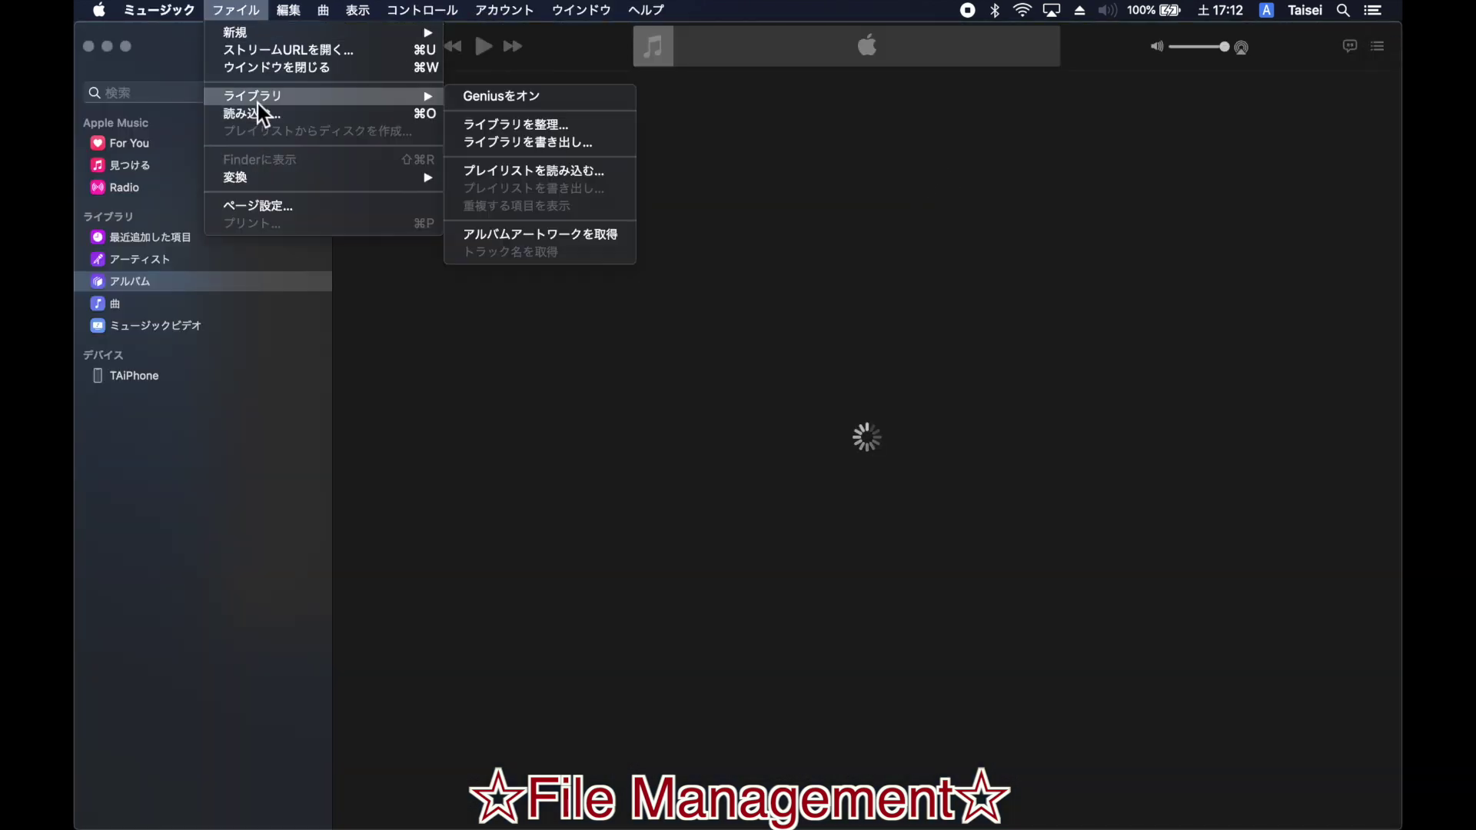
{"action": "left_click", "coordinate": [552, 146]}
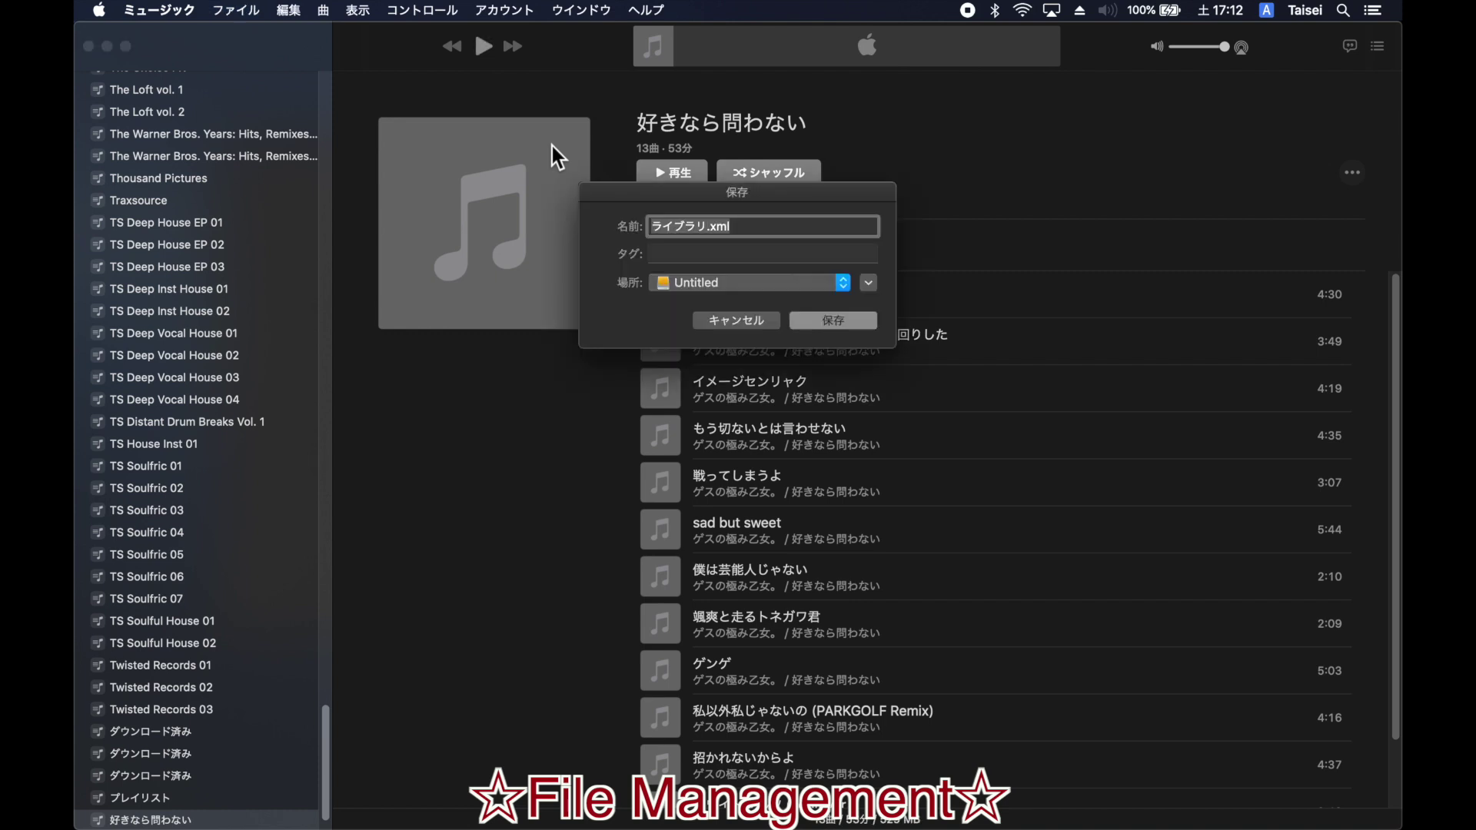
{"action": "left_click", "coordinate": [731, 320]}
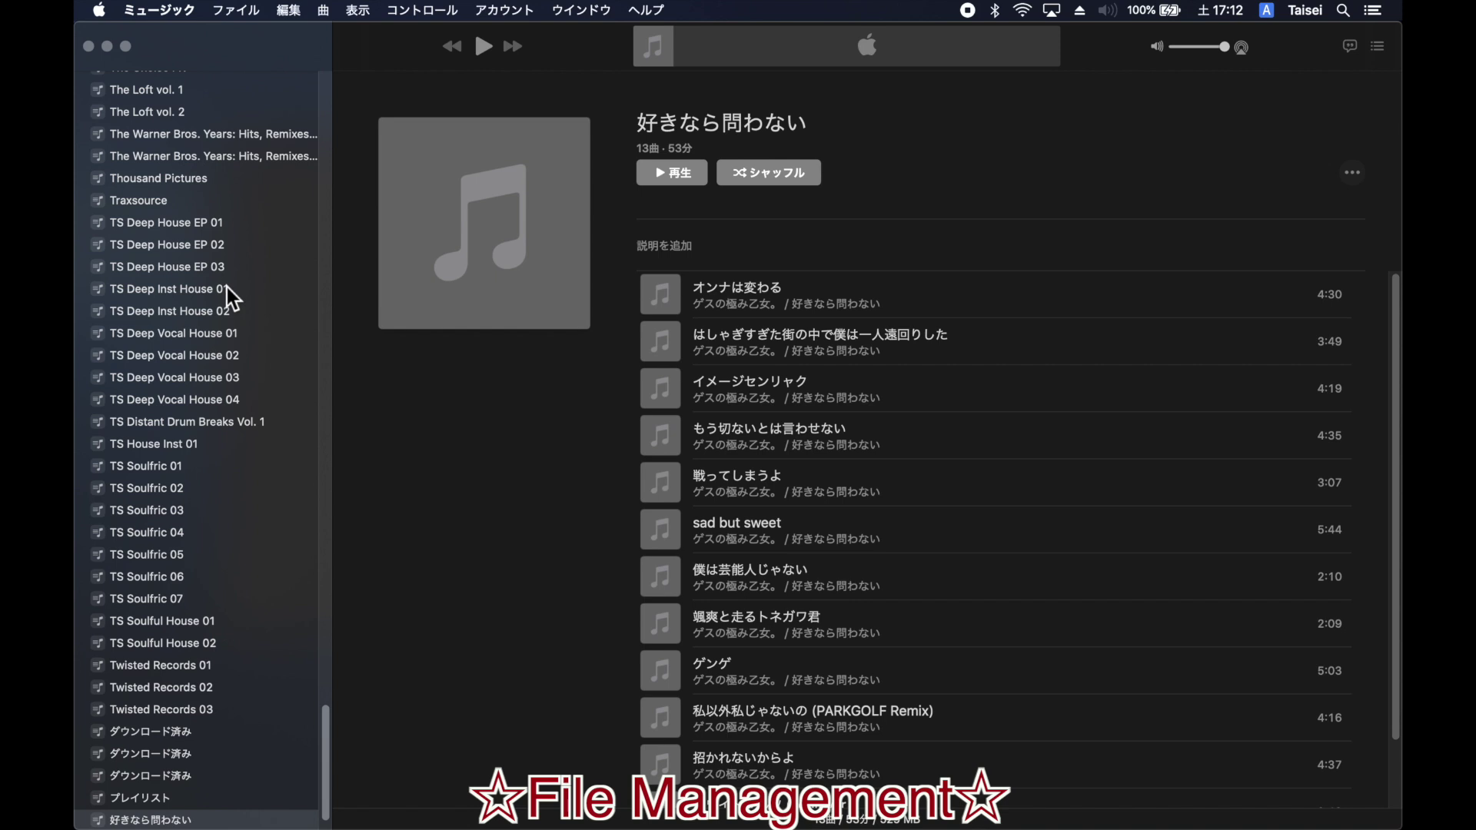
- View the TS Deep House EP 03 playlist in the library and quit Music
{"action": "left_click", "coordinate": [200, 269]}
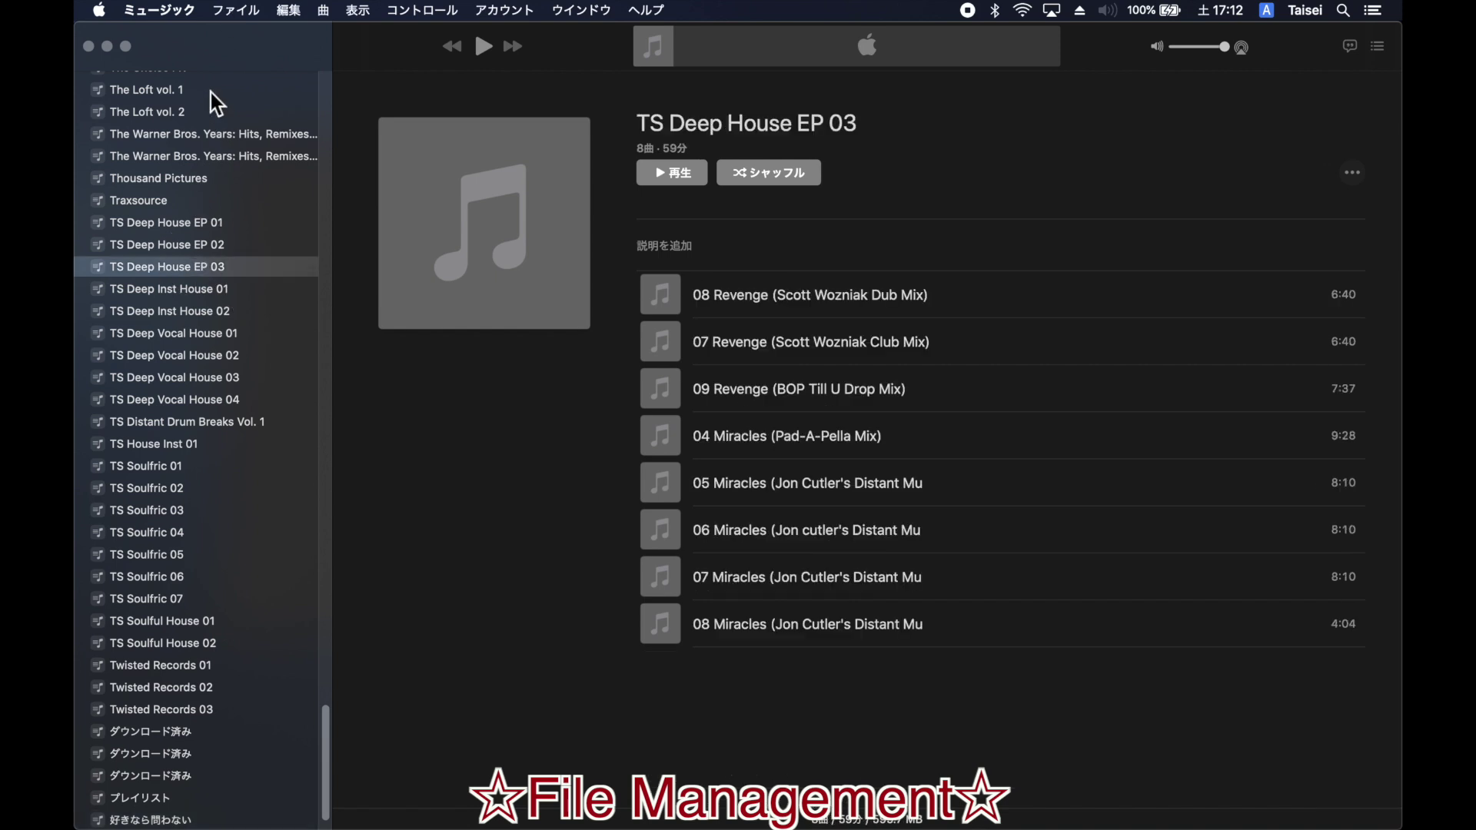
{"action": "left_click", "coordinate": [171, 11]}
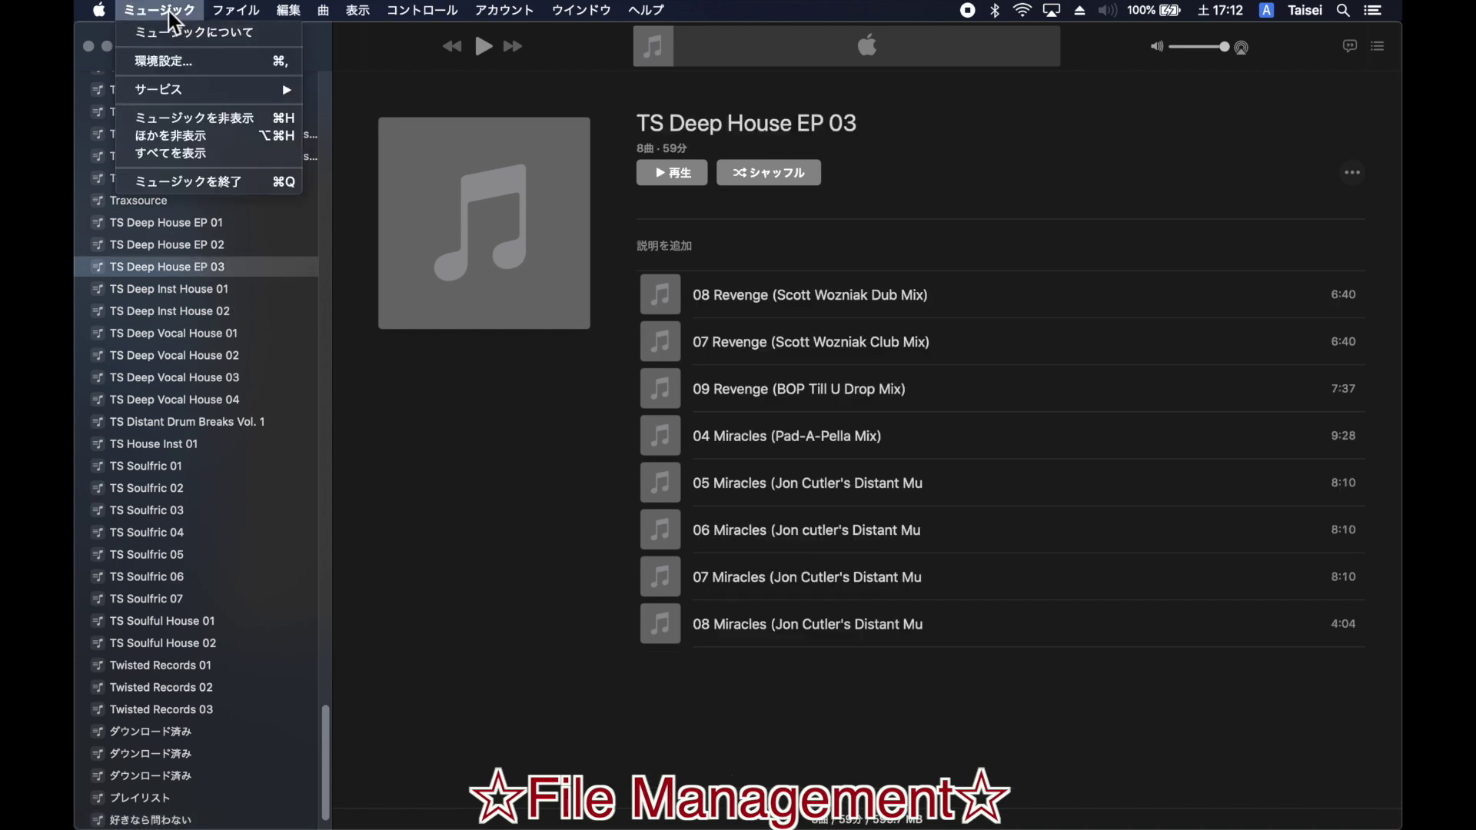
{"action": "left_click", "coordinate": [171, 183]}
- Switch back to Traktor, review the Traktor S4 MK1/MK2 preferences, and close the Preferences window
{"action": "key", "text": "super+Tab"}
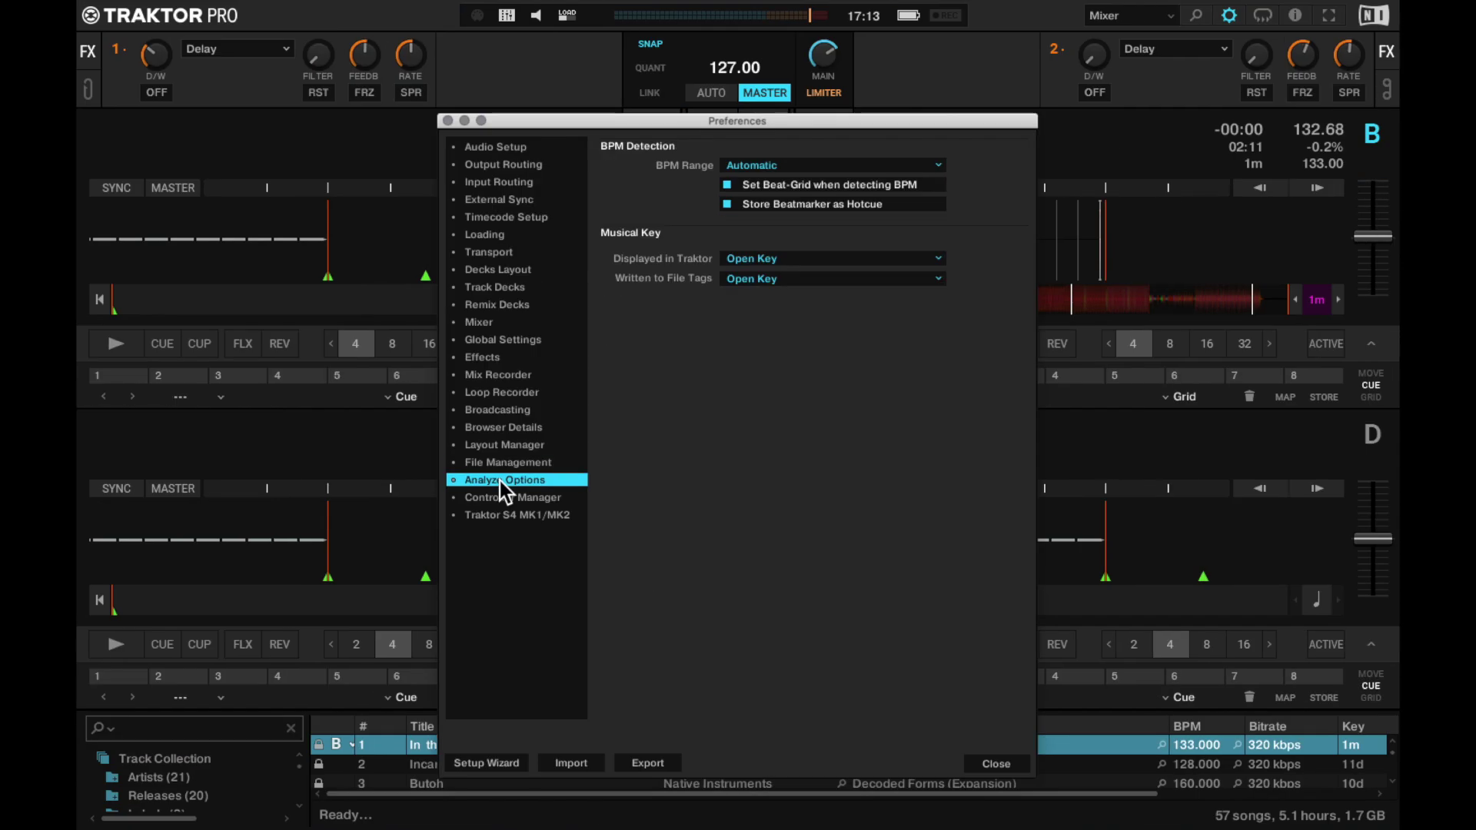
{"action": "left_click", "coordinate": [515, 514]}
{"action": "left_click", "coordinate": [995, 765]}
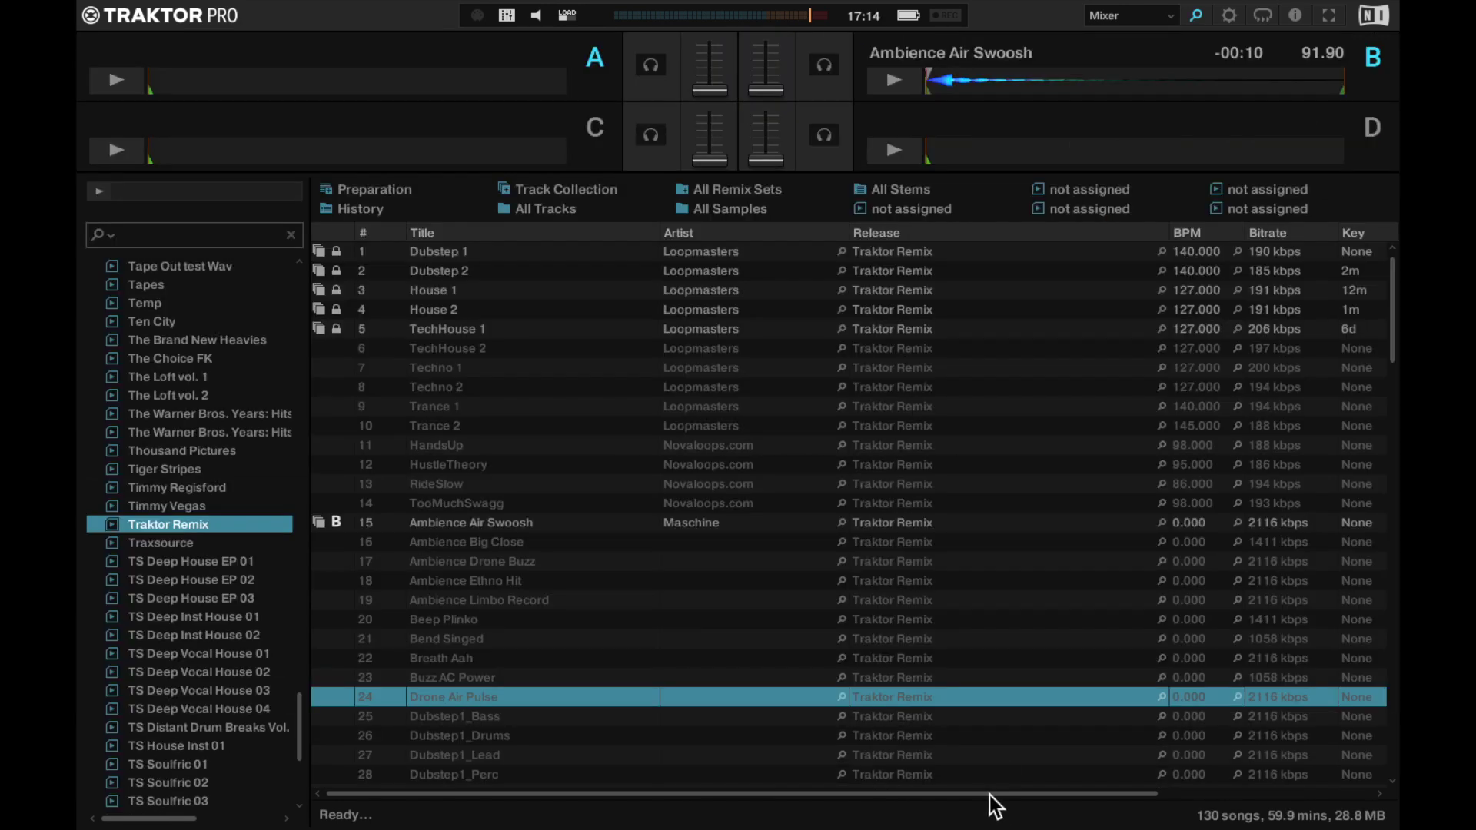
- Add the Time column to the track list and move it directly after the Artist column
{"action": "left_click_drag", "start_coordinate": [987, 793], "coordinate": [817, 807]}
{"action": "right_click", "coordinate": [965, 247]}
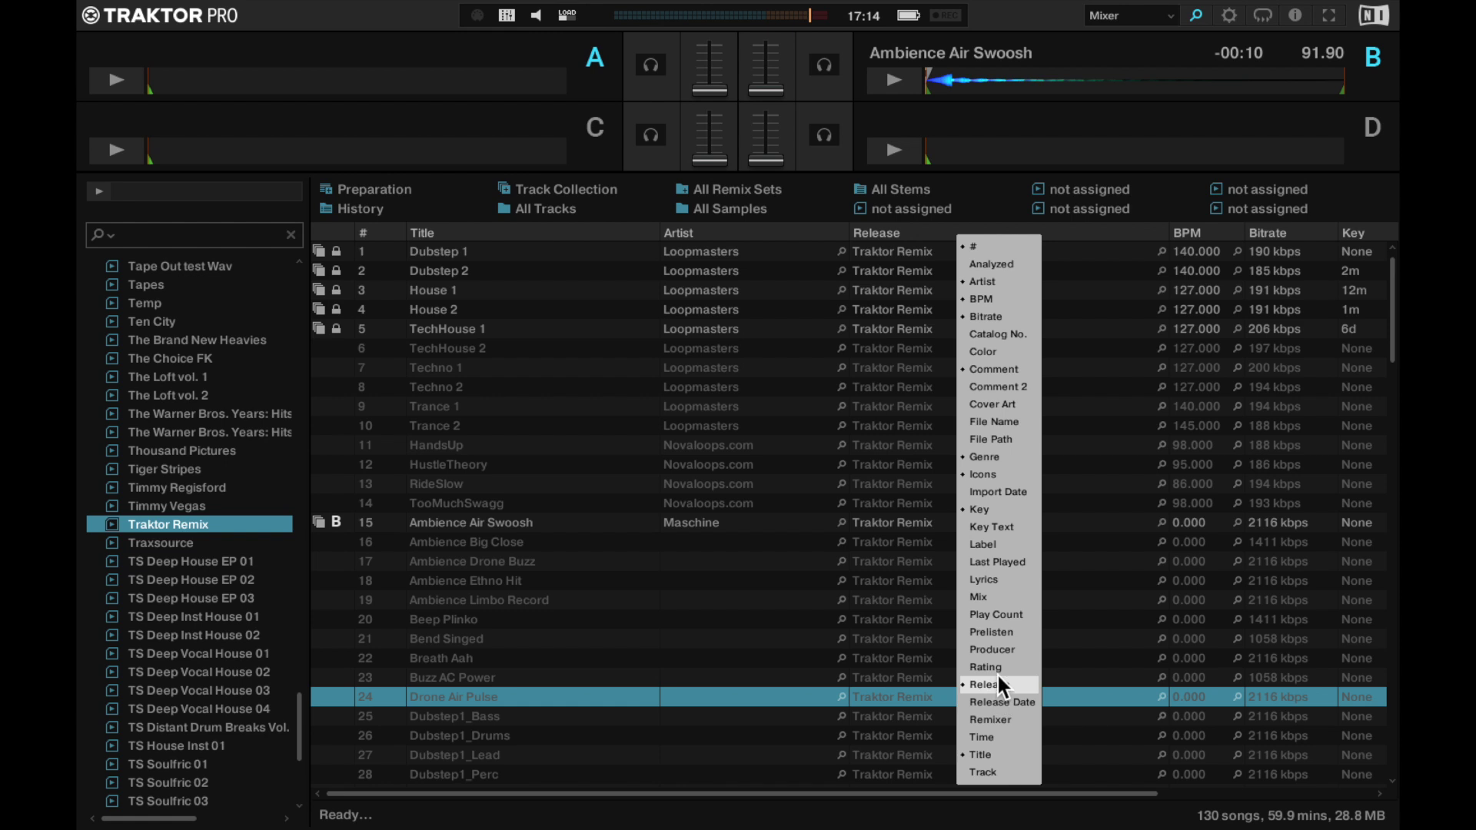
{"action": "left_click", "coordinate": [978, 739]}
{"action": "left_click_drag", "start_coordinate": [1060, 794], "coordinate": [1307, 794]}
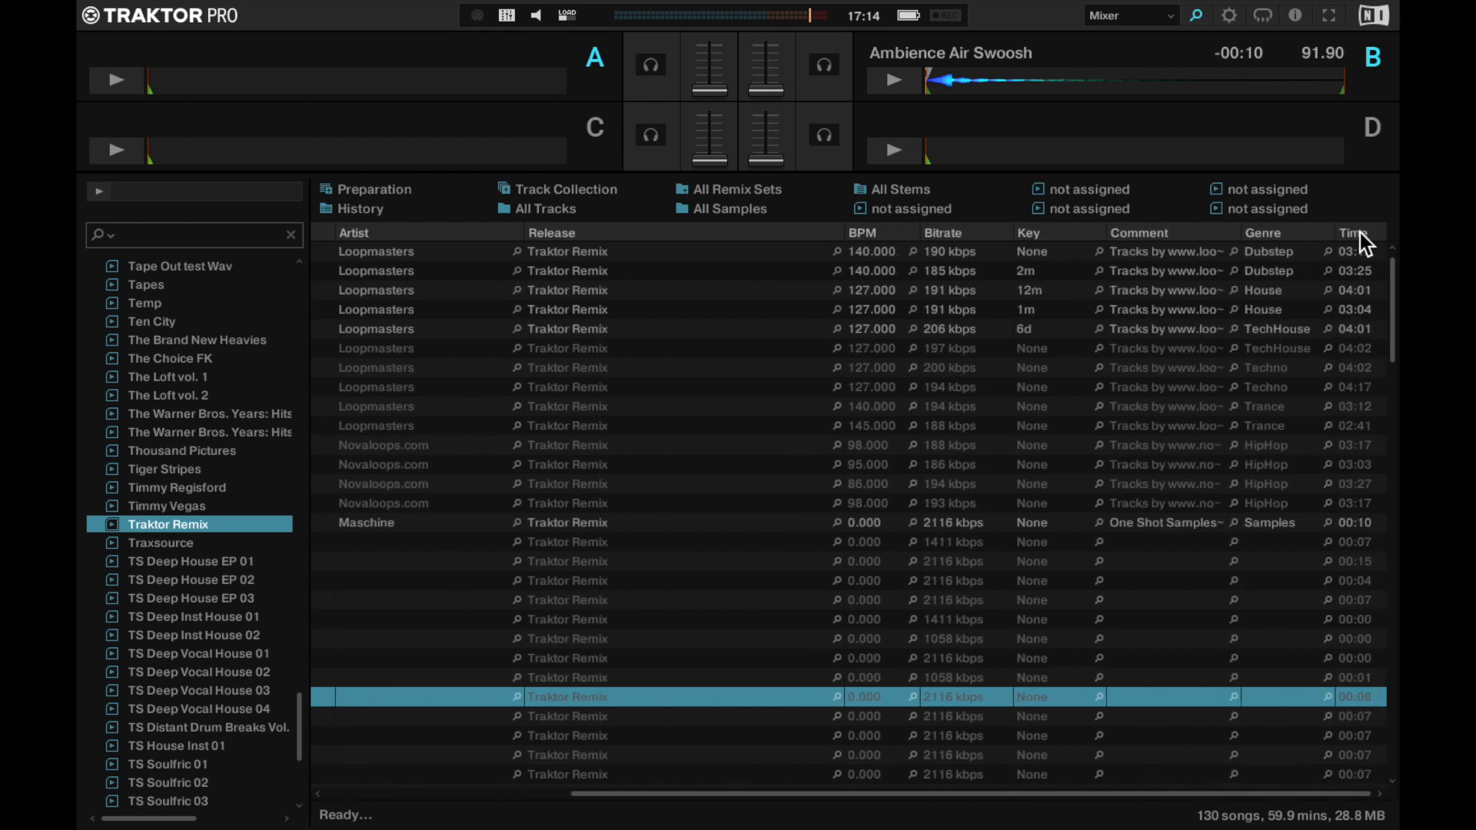
{"action": "mouse_move", "coordinate": [1354, 232]}
{"action": "left_mouse_down"}
{"action": "mouse_move", "coordinate": [1130, 280]}
{"action": "mouse_move", "coordinate": [850, 263]}
{"action": "mouse_move", "coordinate": [911, 235]}
{"action": "mouse_move", "coordinate": [934, 238]}
{"action": "mouse_move", "coordinate": [665, 248]}
{"action": "mouse_move", "coordinate": [678, 242]}
{"action": "left_mouse_up"}
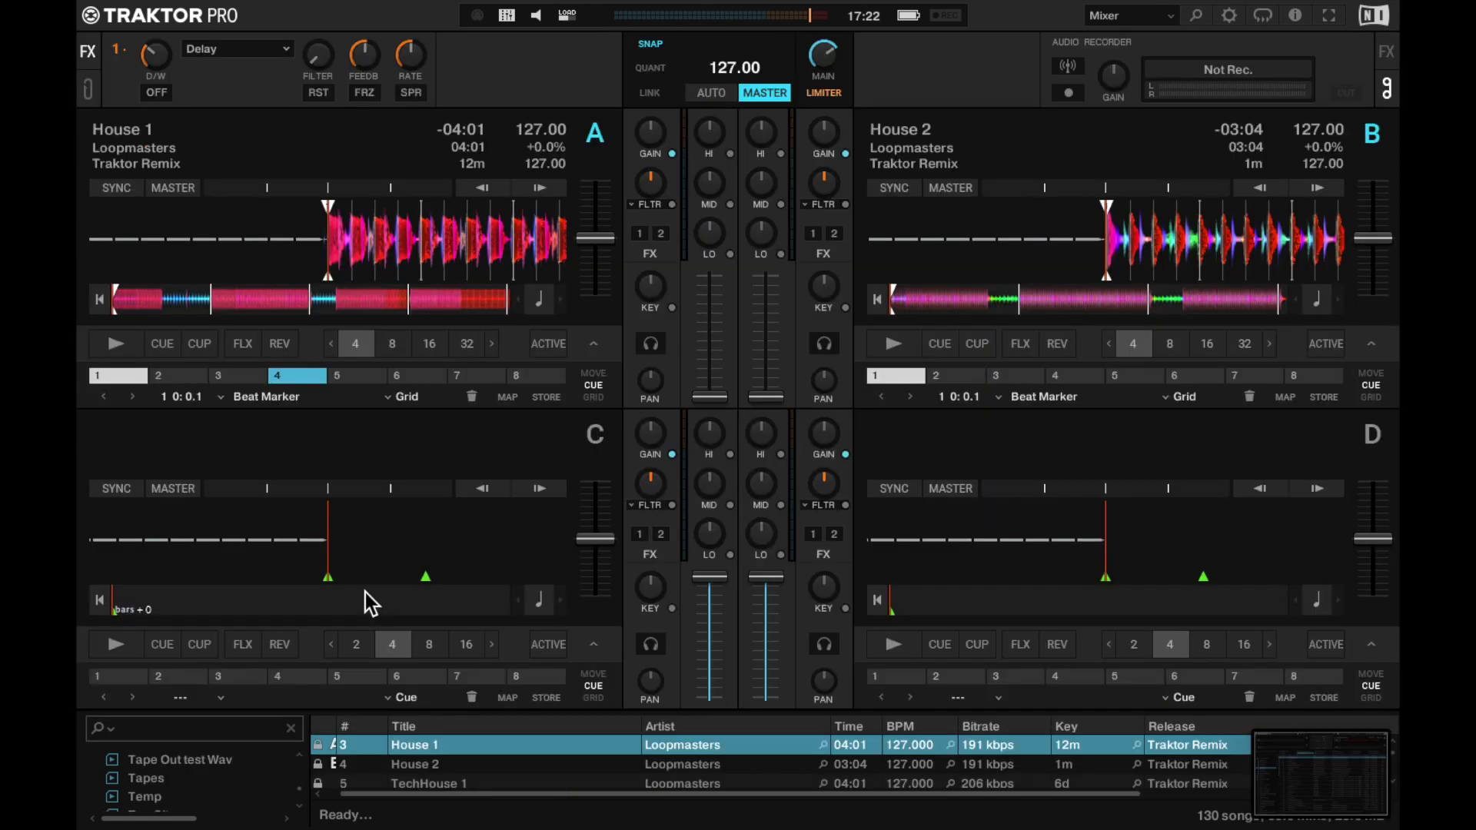
- Widen the icons column of the track list and check the list in the maximized browser before restoring the deck view
{"action": "left_click_drag", "start_coordinate": [344, 734], "coordinate": [368, 734]}
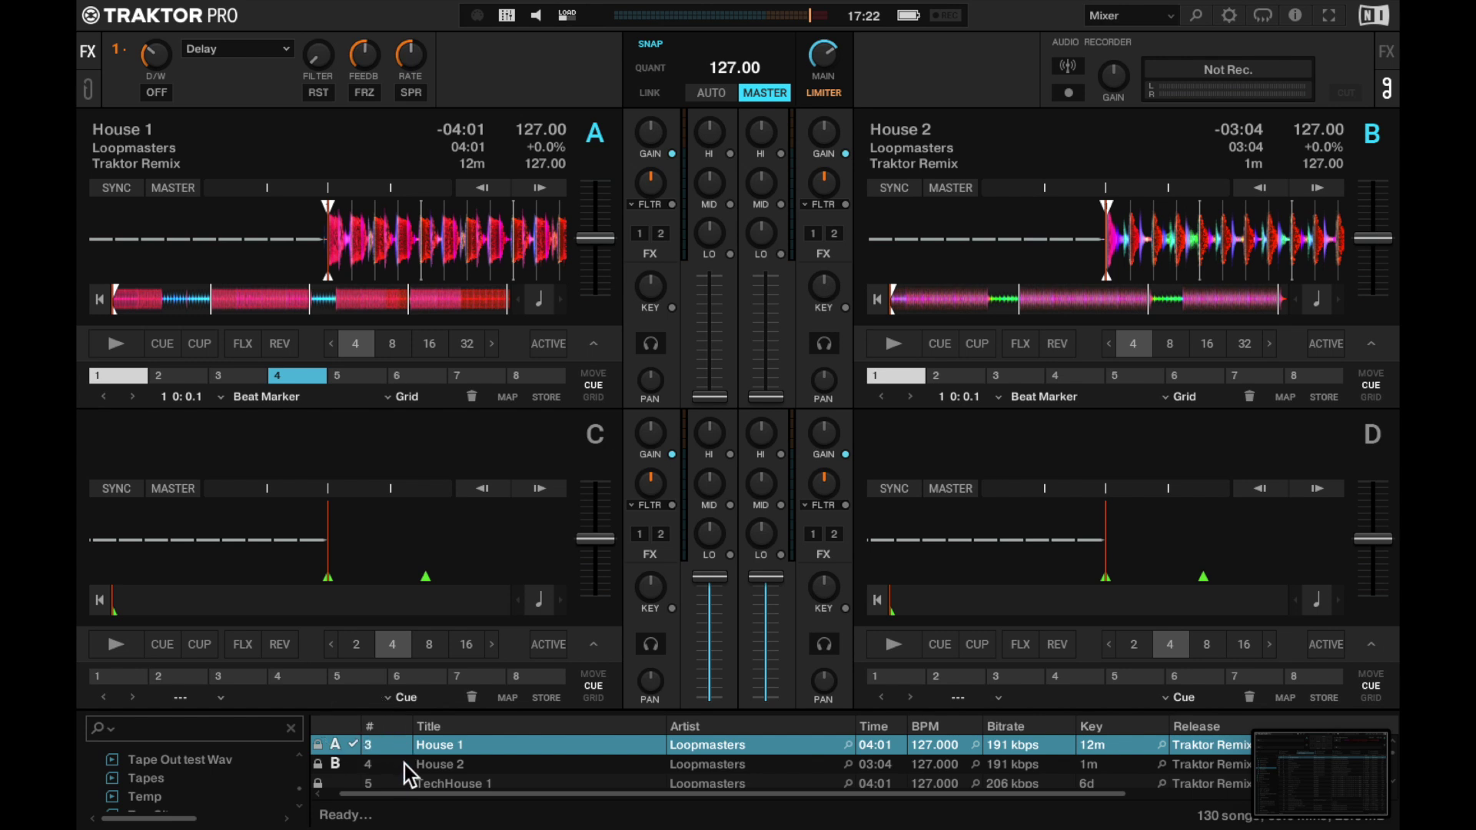
{"action": "key", "text": "ctrl+tab"}
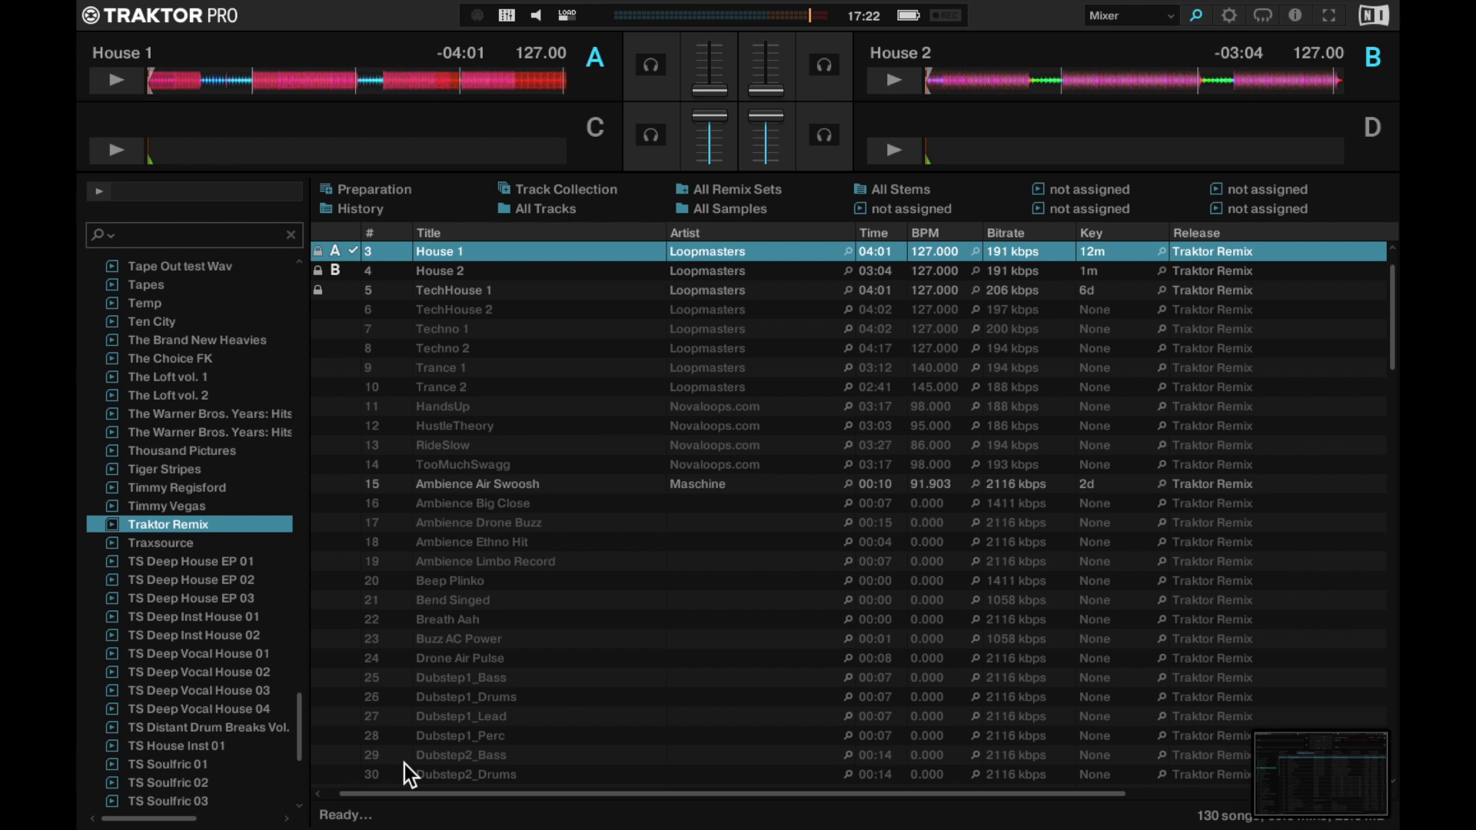
{"action": "key", "text": "ctrl+tab"}
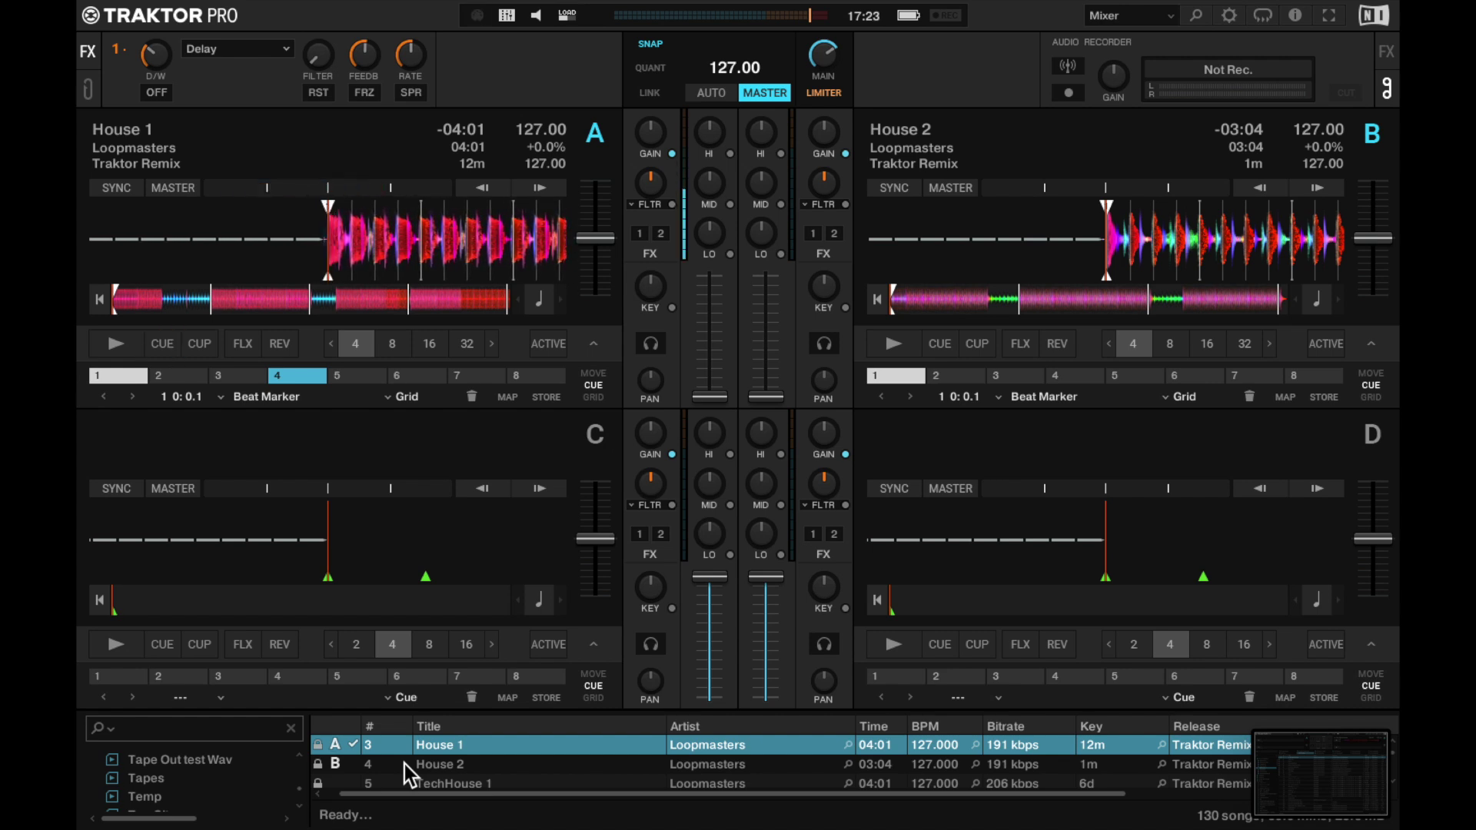
- Delete hotcue 4 from House 1 on deck A, and unlock the track's beatgrid to remove its existing grid marker
{"action": "left_click", "coordinate": [475, 397]}
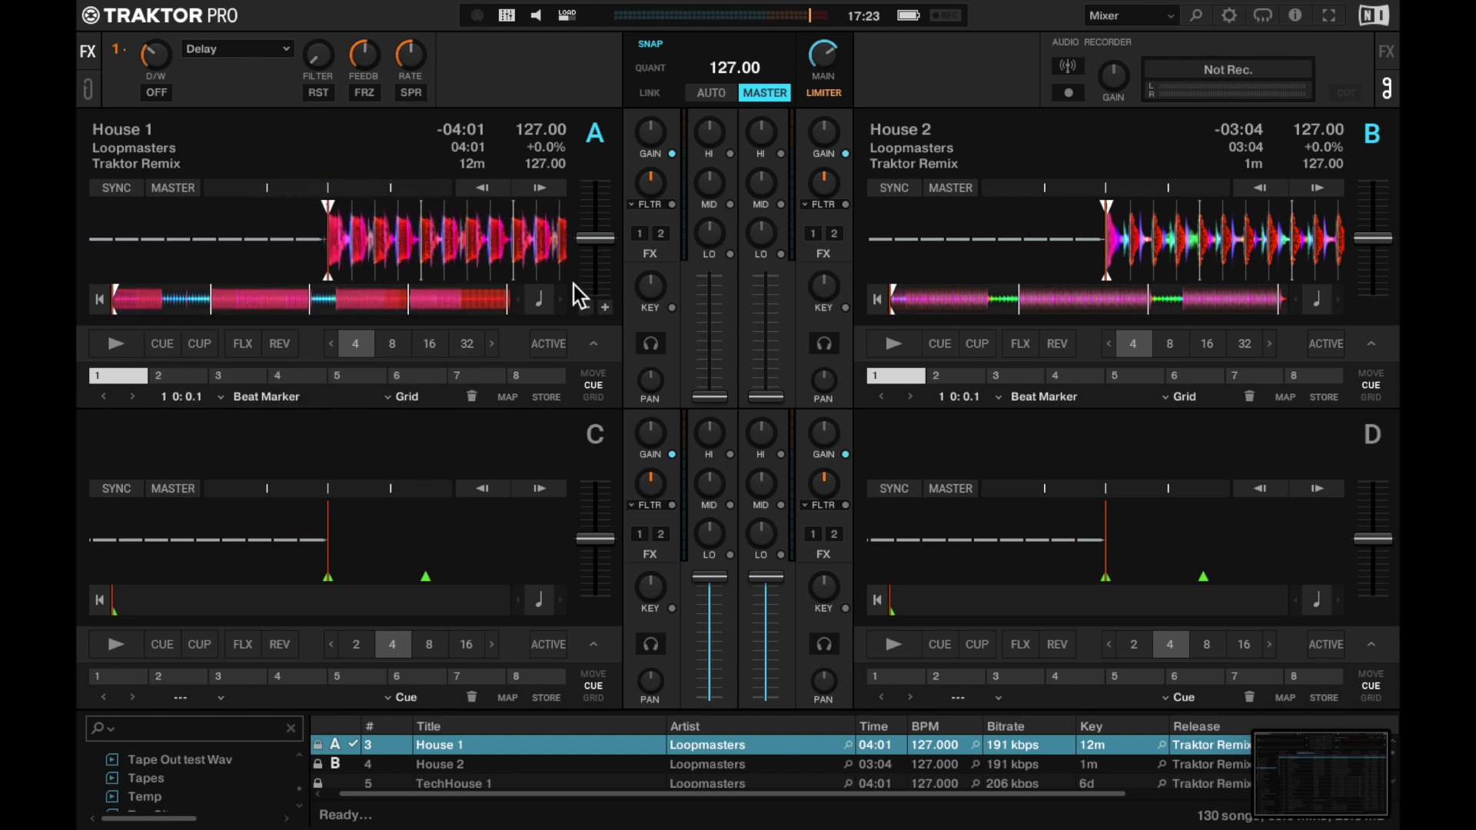
{"action": "left_click", "coordinate": [177, 376]}
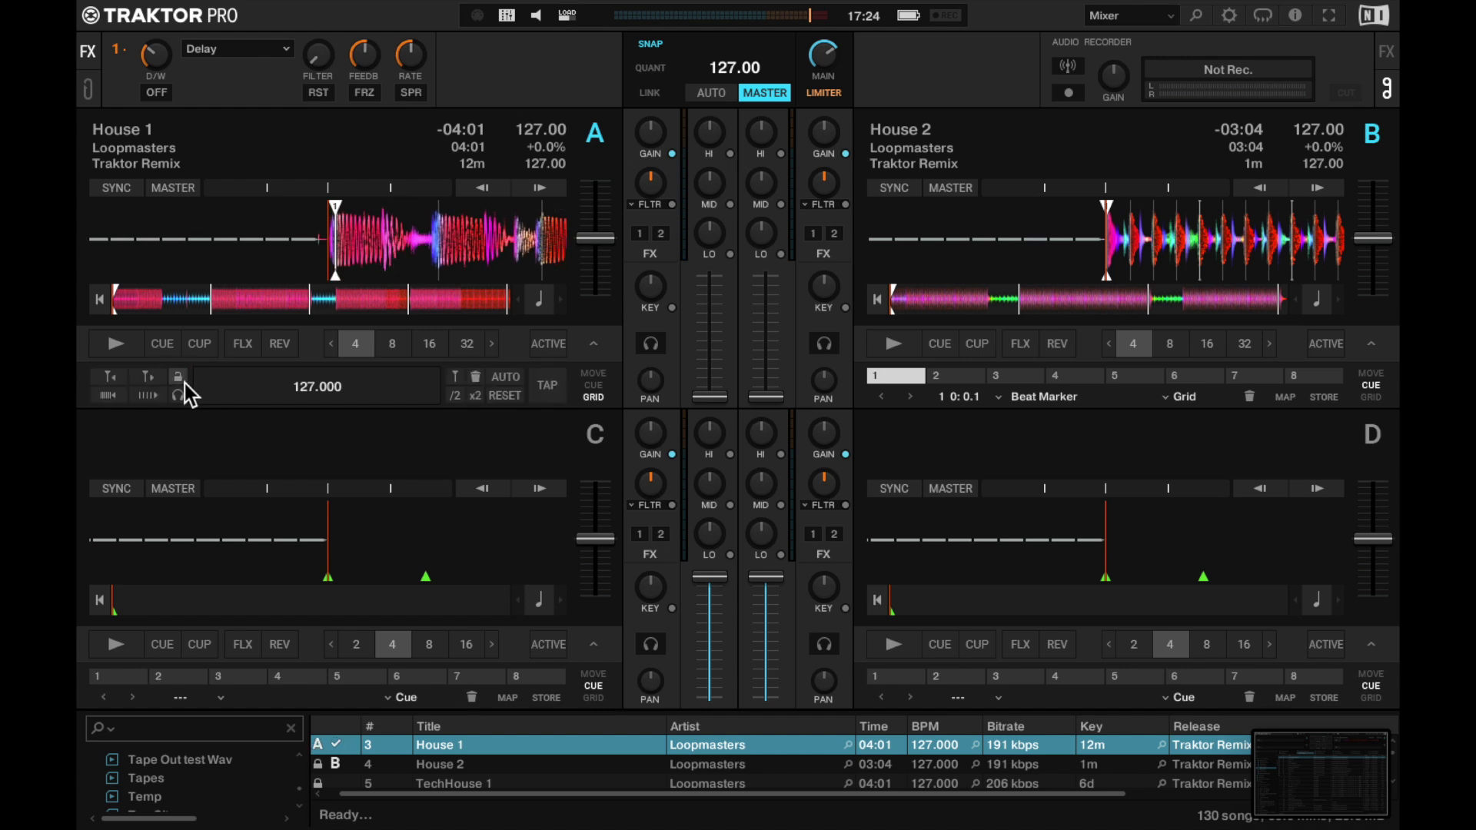
{"action": "left_click", "coordinate": [480, 381]}
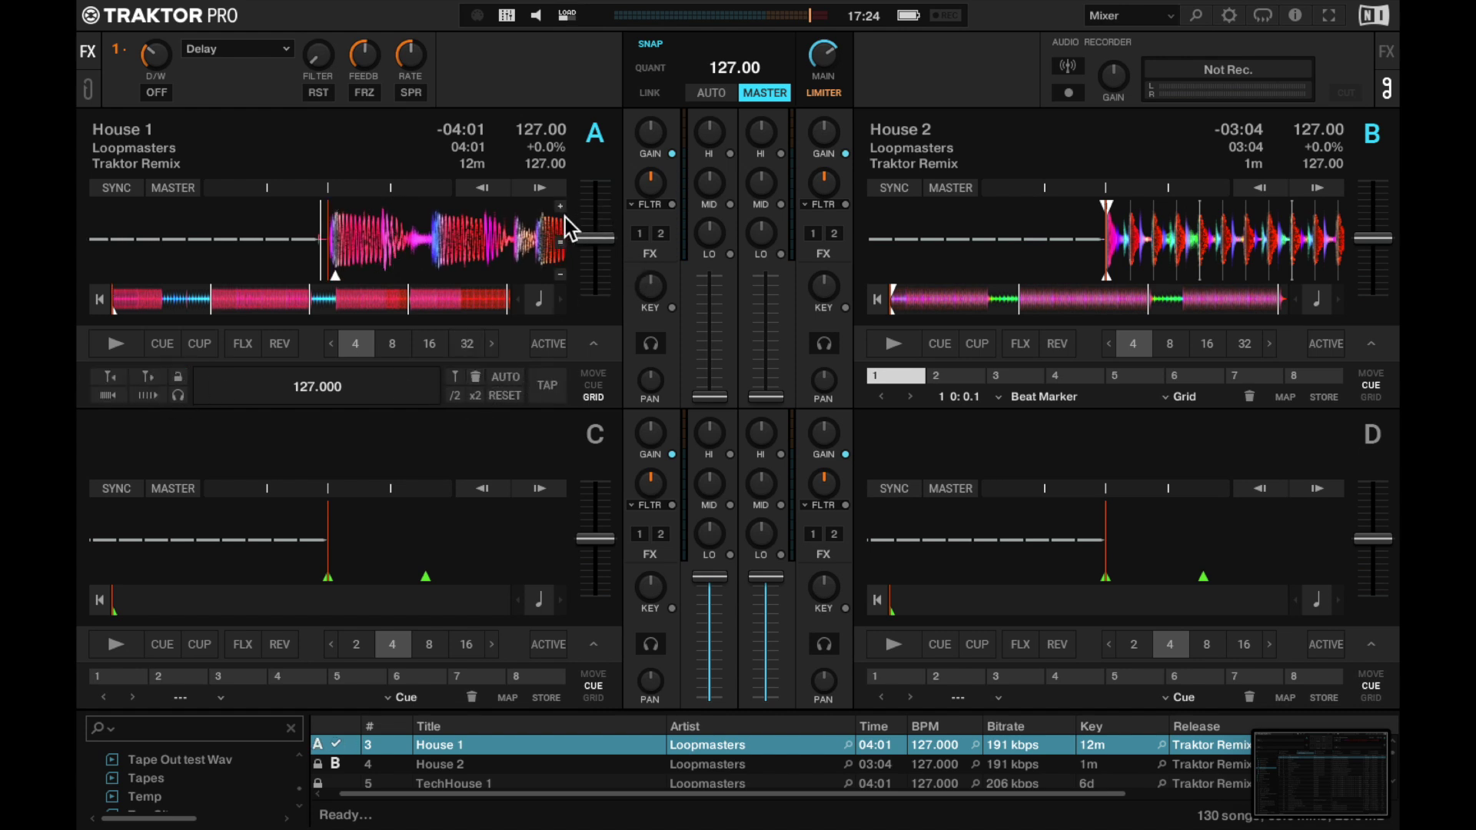
- Align deck A's waveform to the start of the first beat, set a new grid marker there, and return to the hotcue controls
{"action": "left_click", "coordinate": [561, 208]}
{"action": "left_click", "coordinate": [561, 207]}
{"action": "left_click", "coordinate": [560, 207]}
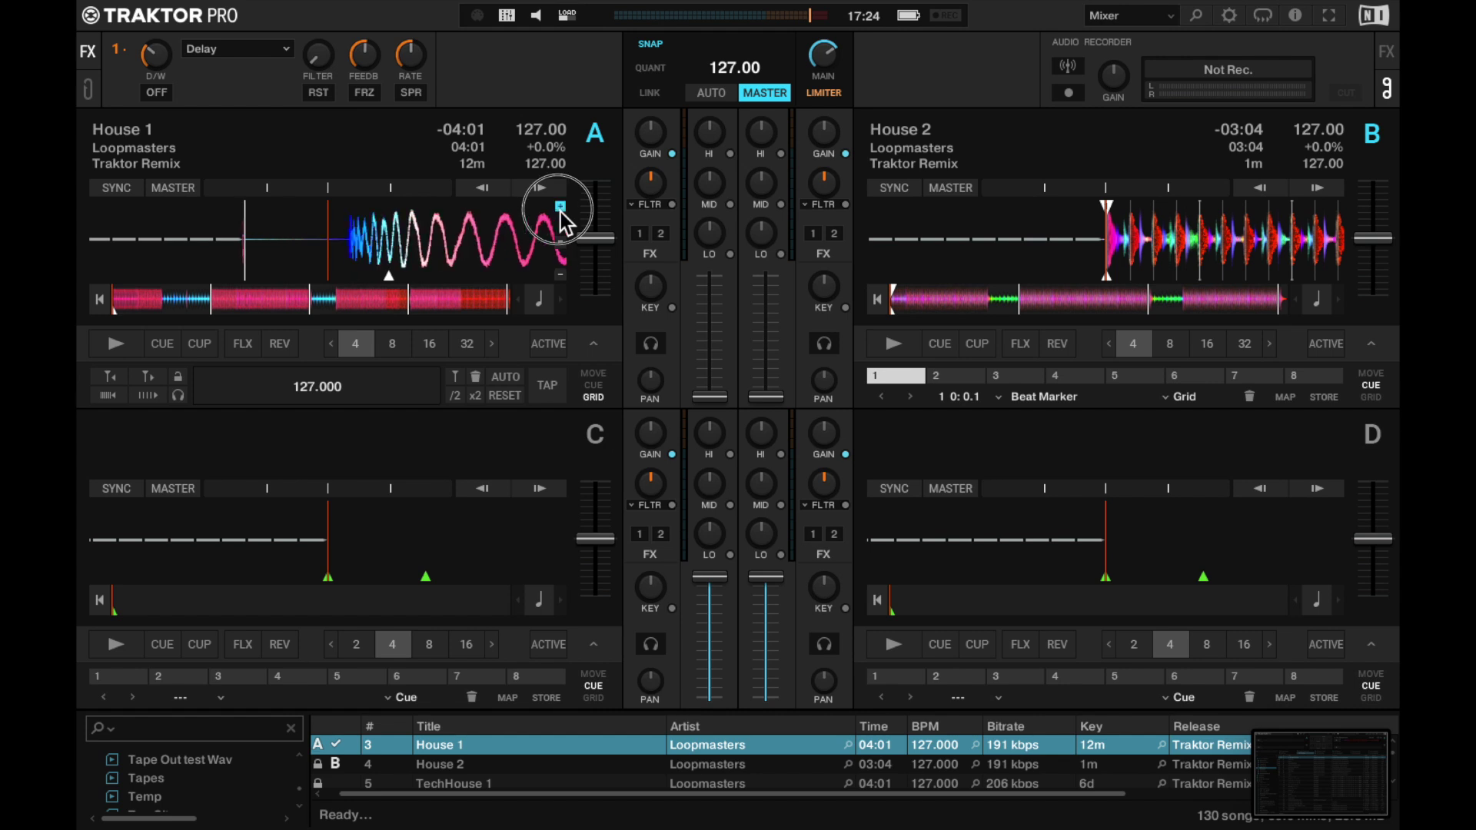
{"action": "left_click", "coordinate": [560, 207]}
{"action": "left_click_drag", "start_coordinate": [474, 248], "coordinate": [457, 248]}
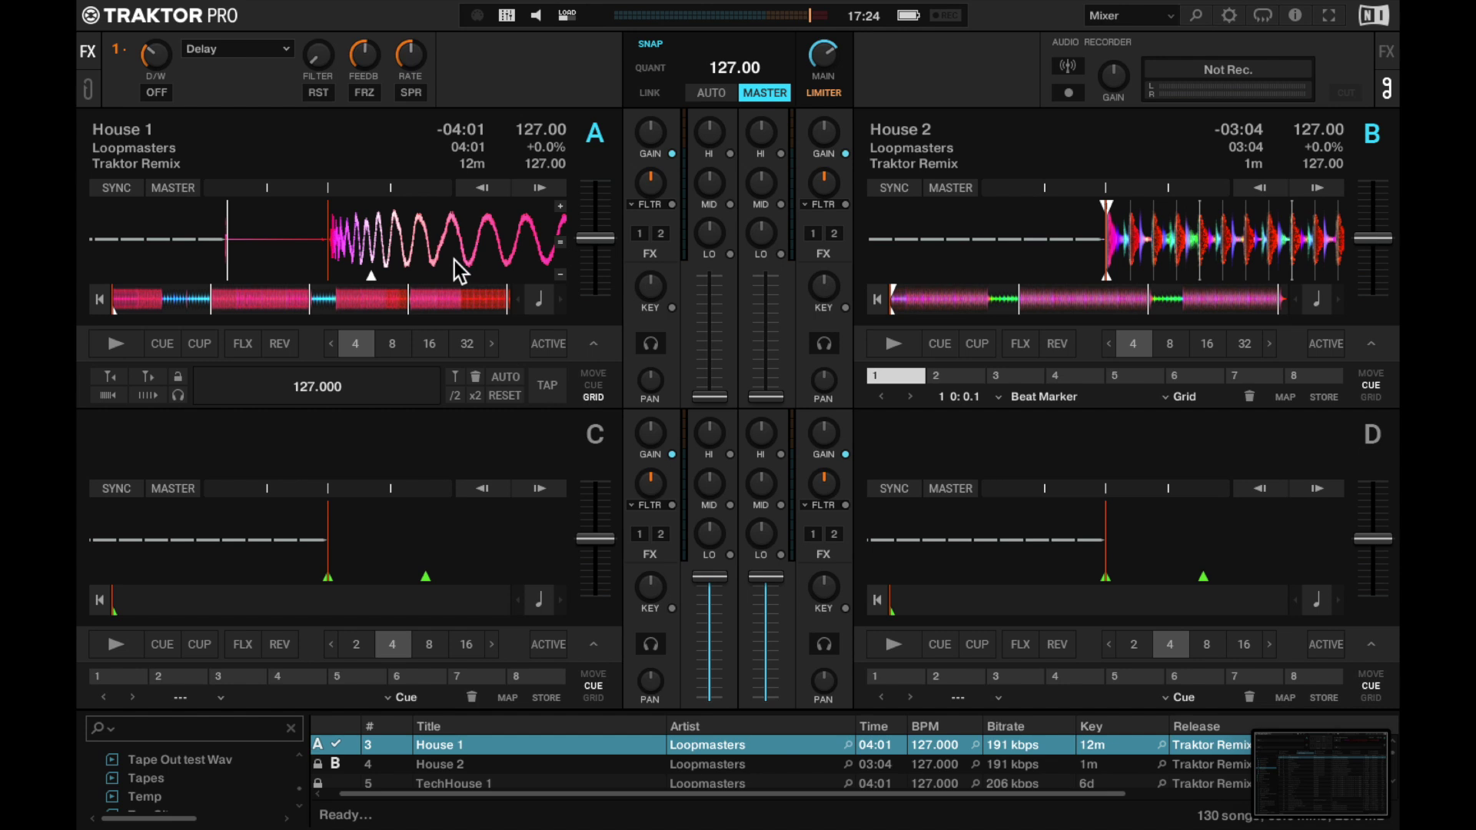
{"action": "left_click", "coordinate": [455, 376]}
{"action": "left_click", "coordinate": [592, 385]}
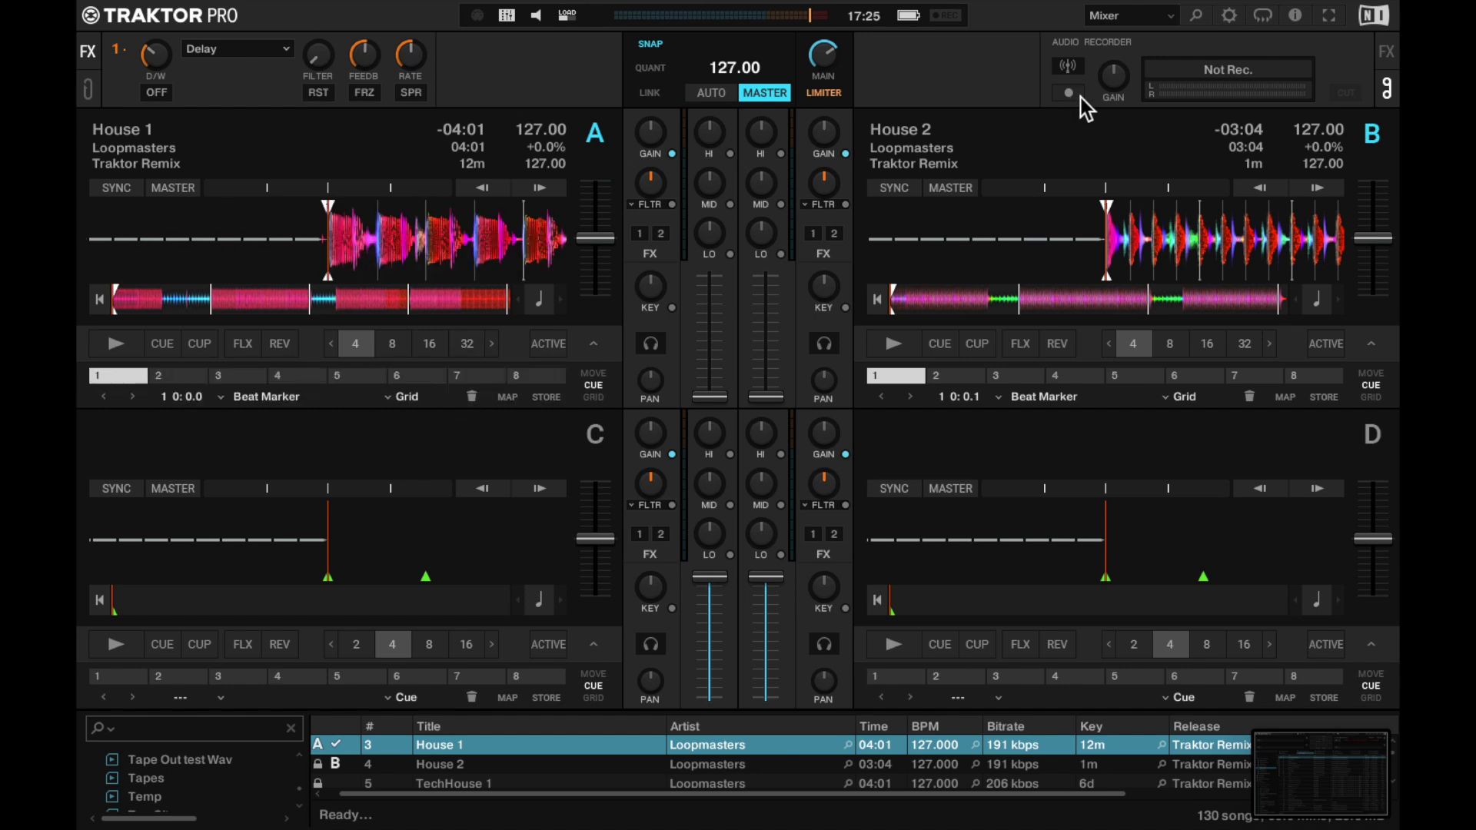
- Start recording the mix with the Audio Recorder
{"action": "left_click", "coordinate": [1069, 93]}
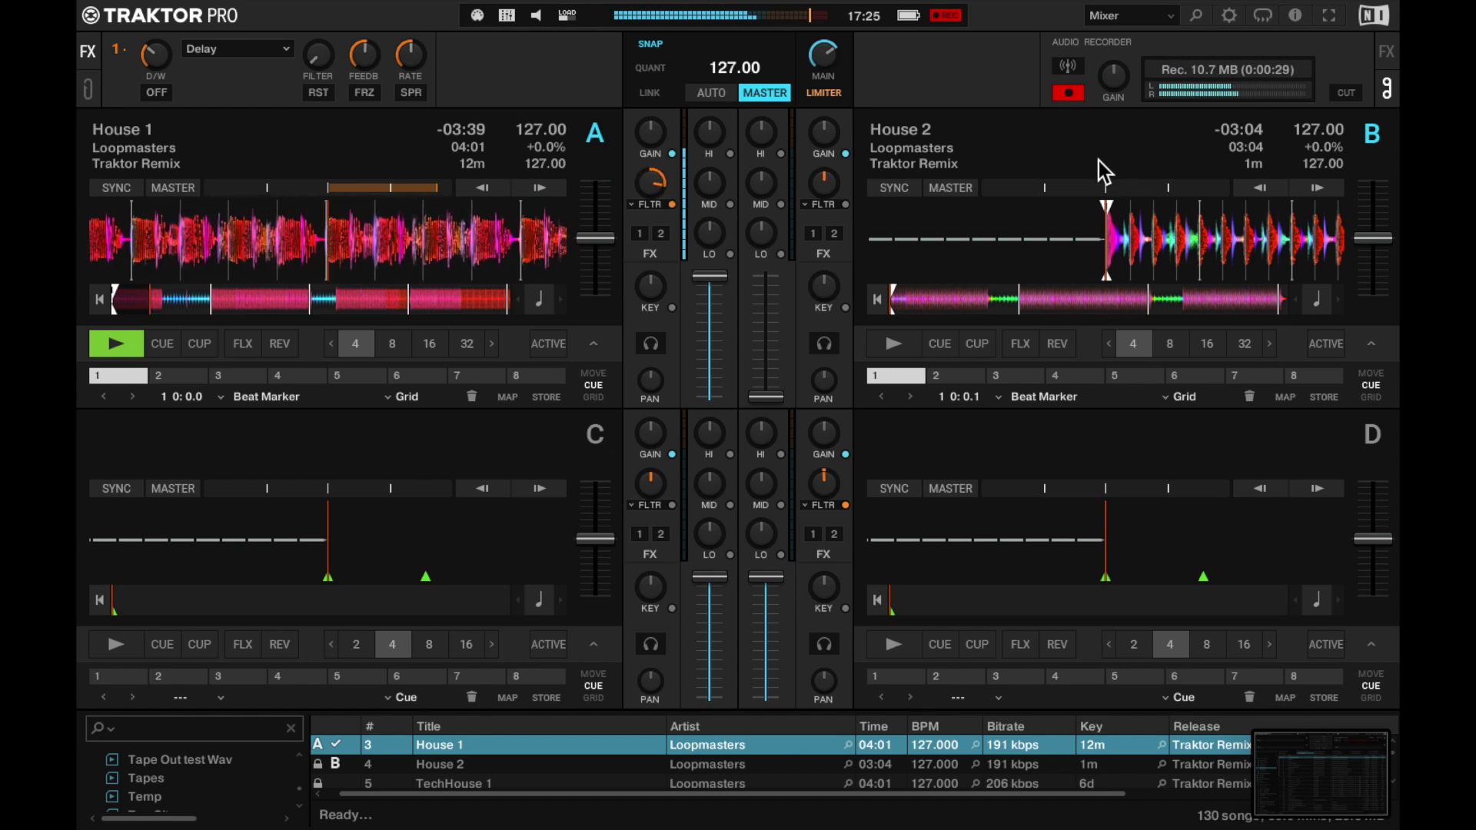
{"action": "mouse_move", "coordinate": [772, 222]}
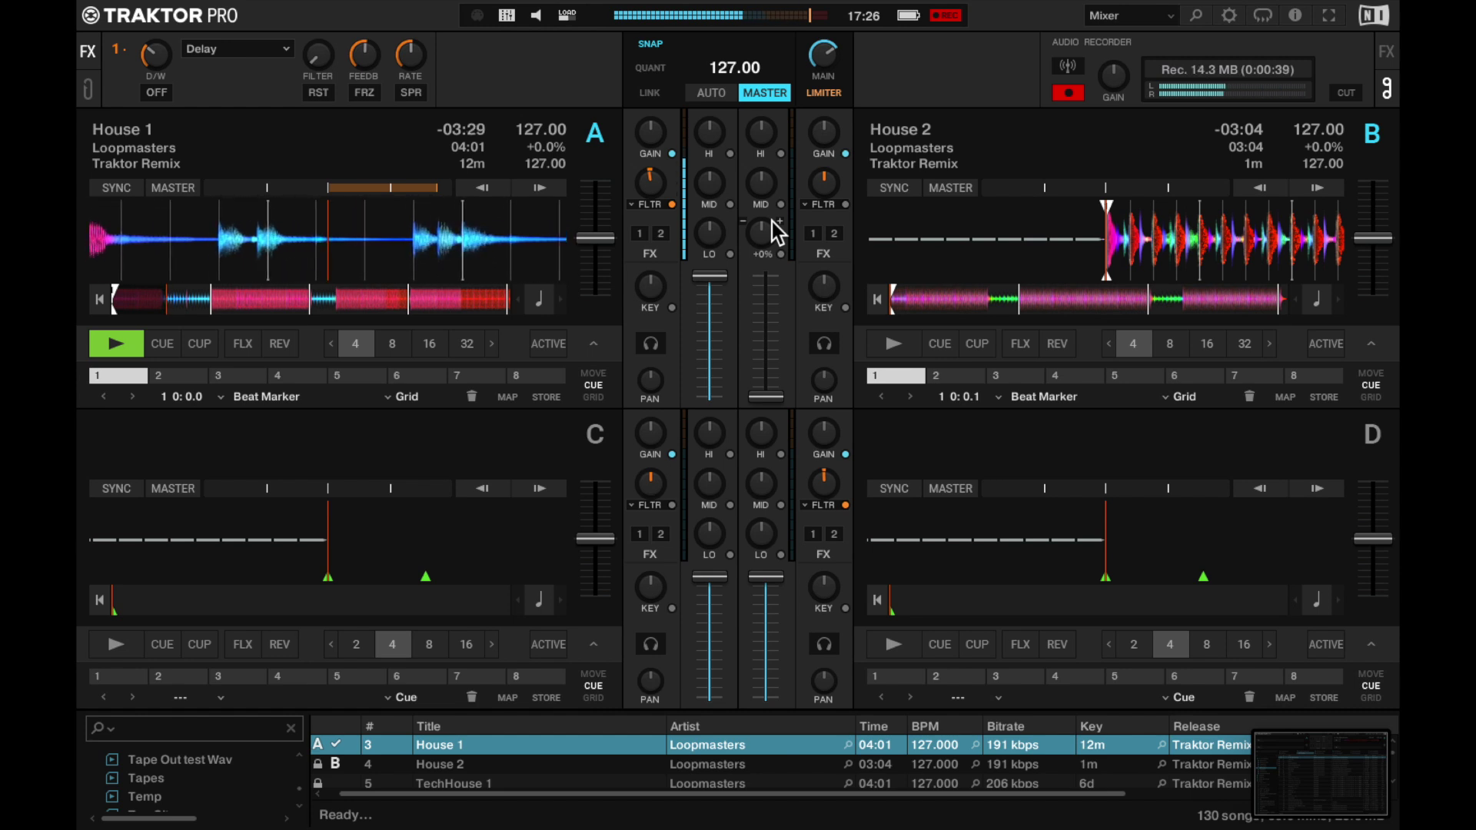
- Switch deck A's mixer effect to Reverb, turn the effect off, and set it back to Filter
{"action": "left_click", "coordinate": [652, 208]}
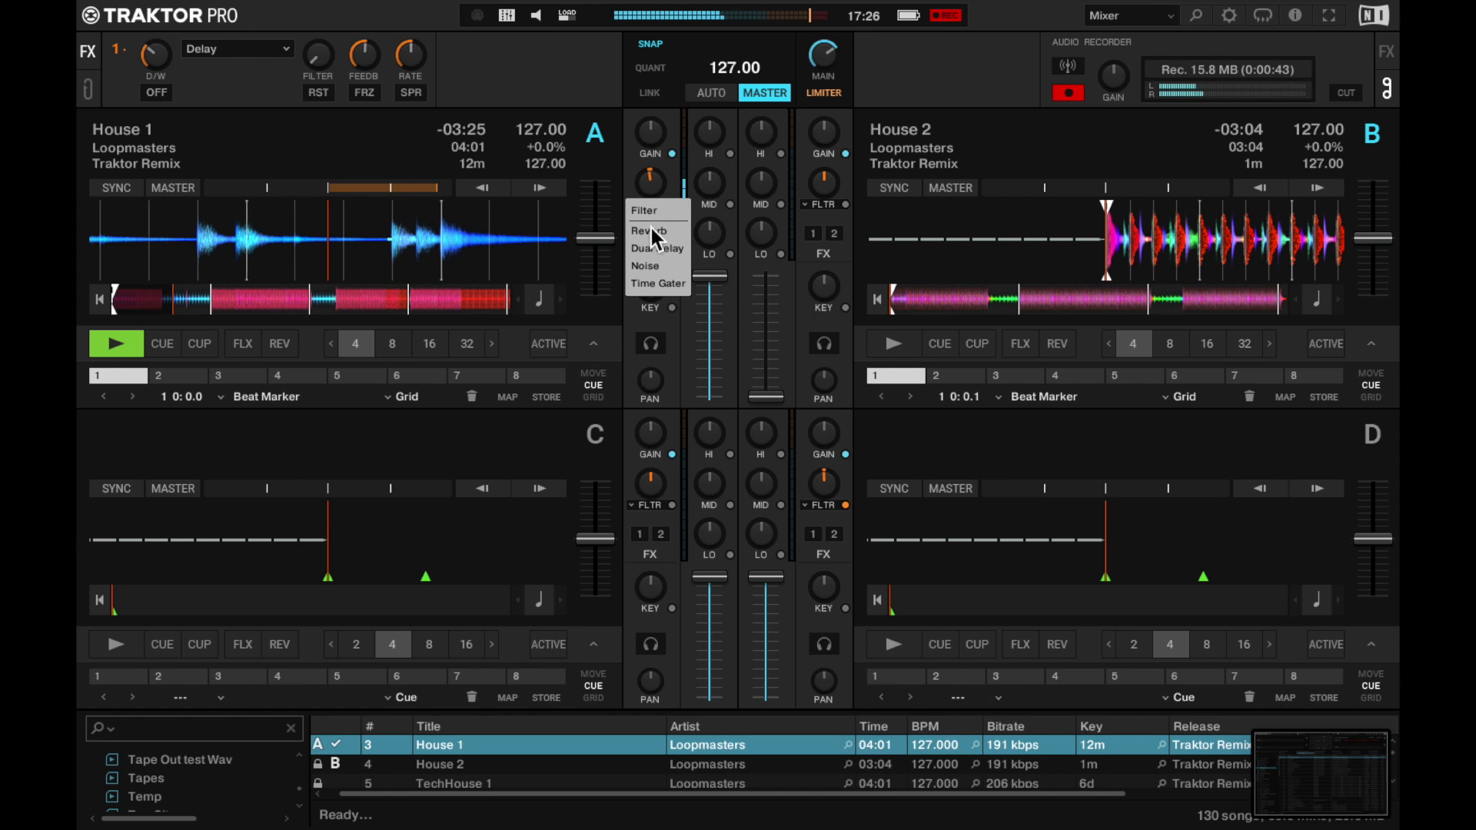
{"action": "left_click", "coordinate": [649, 232]}
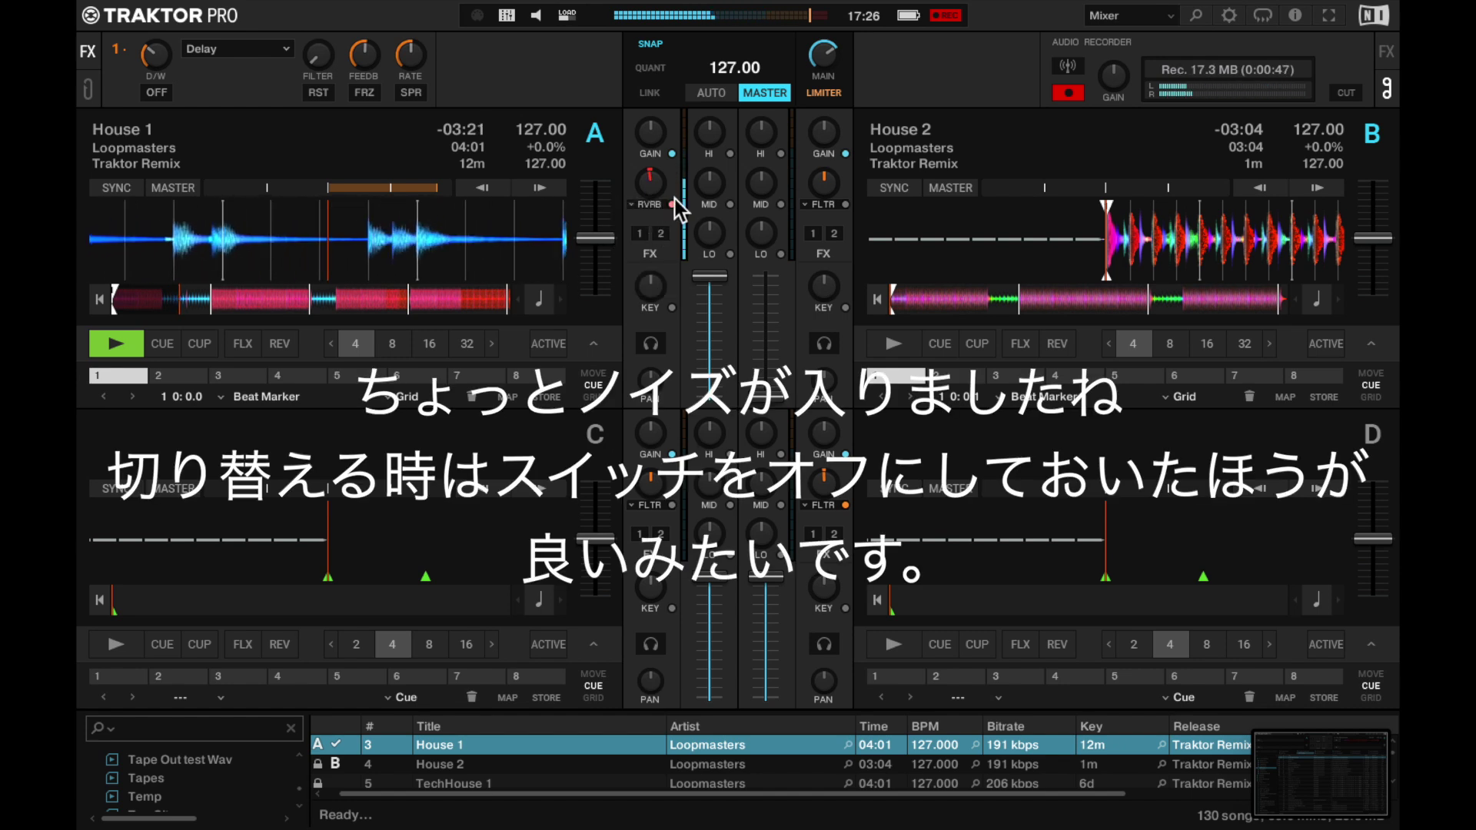
{"action": "left_click", "coordinate": [674, 202]}
{"action": "left_click", "coordinate": [653, 207]}
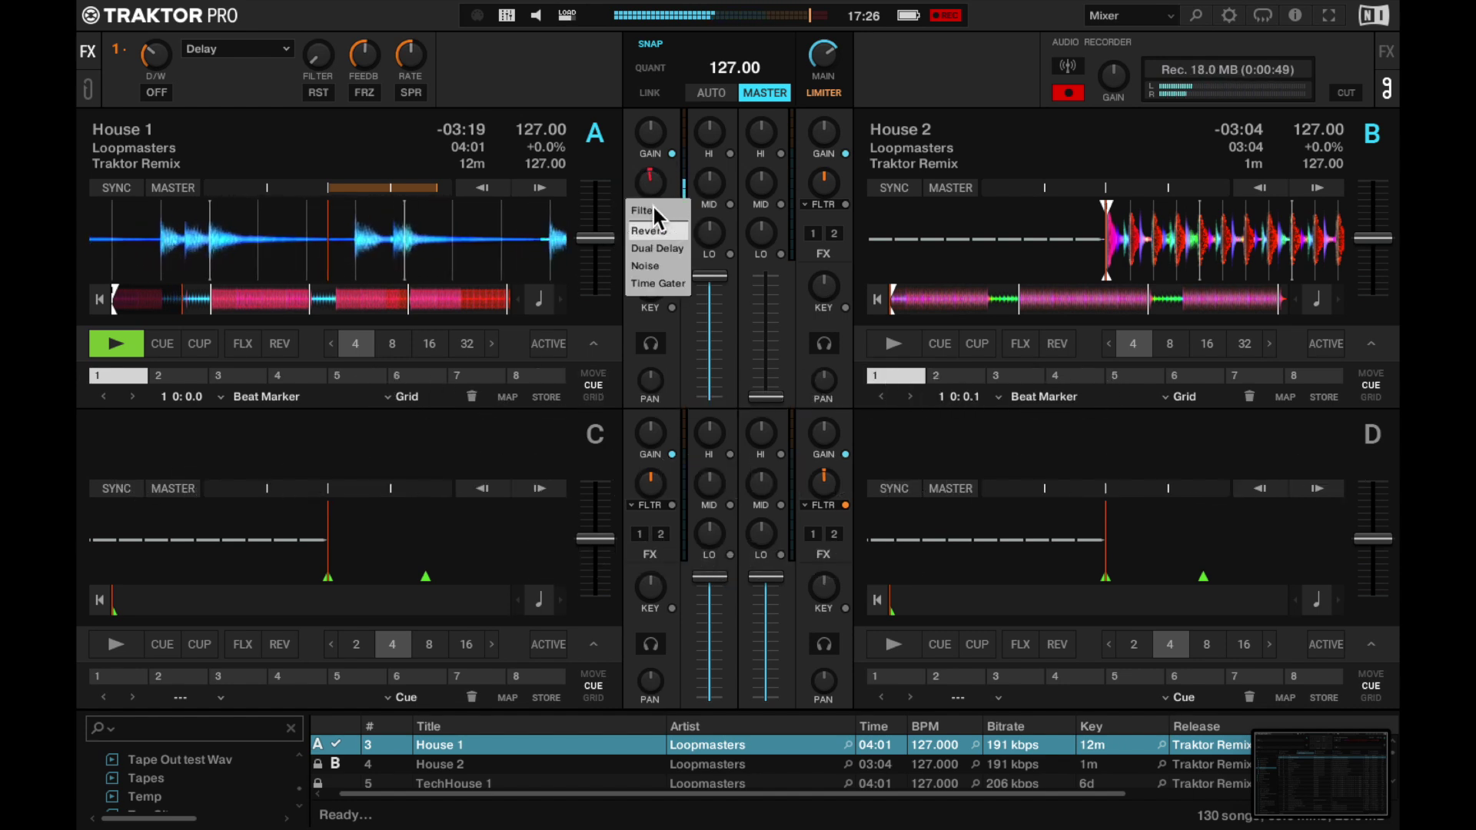
{"action": "left_click", "coordinate": [651, 217]}
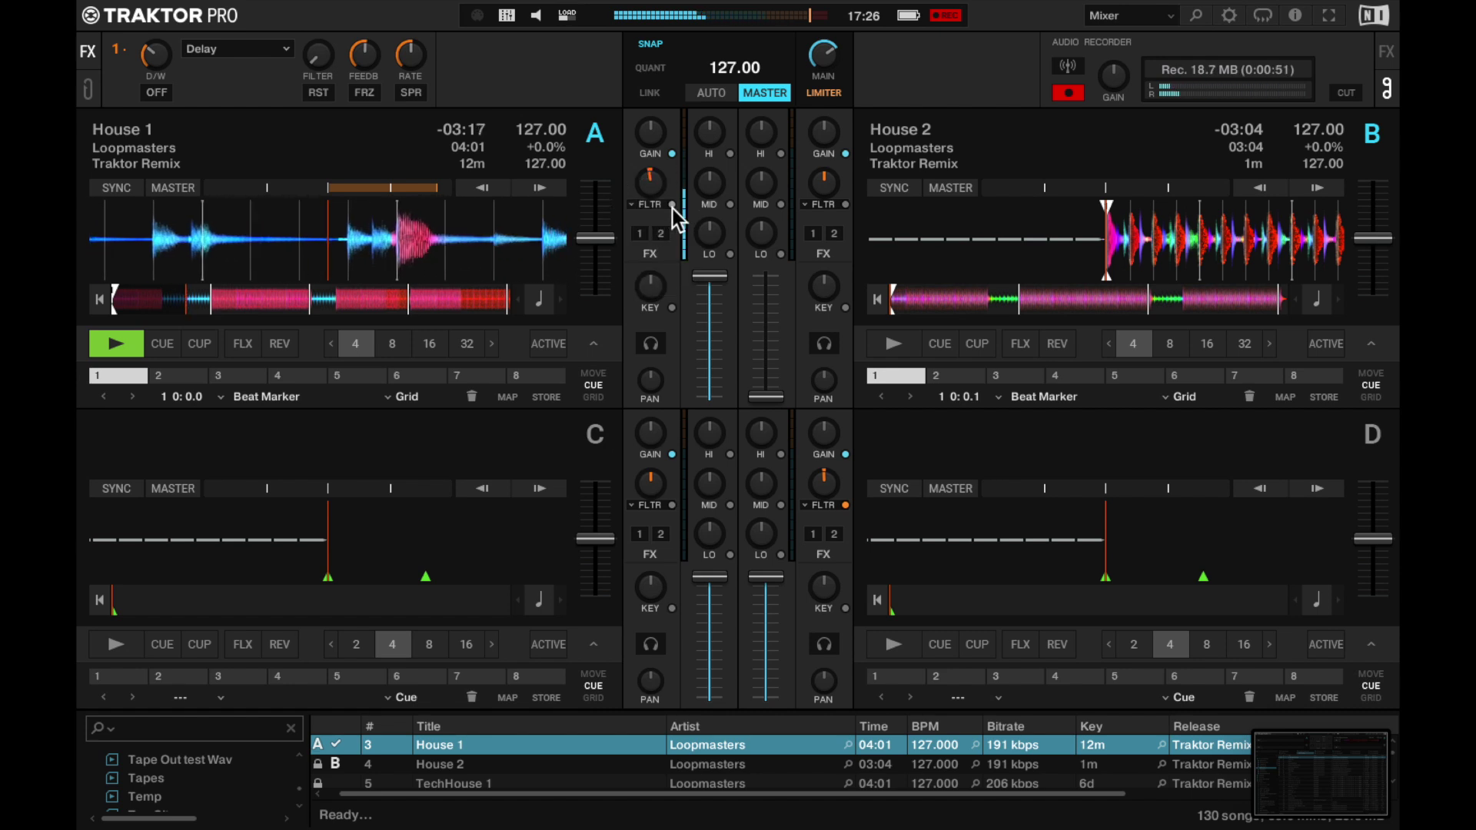
- Set deck A's mixer effect to Reverb and audition it by switching it on and off, leaving it off
{"action": "left_click", "coordinate": [655, 206]}
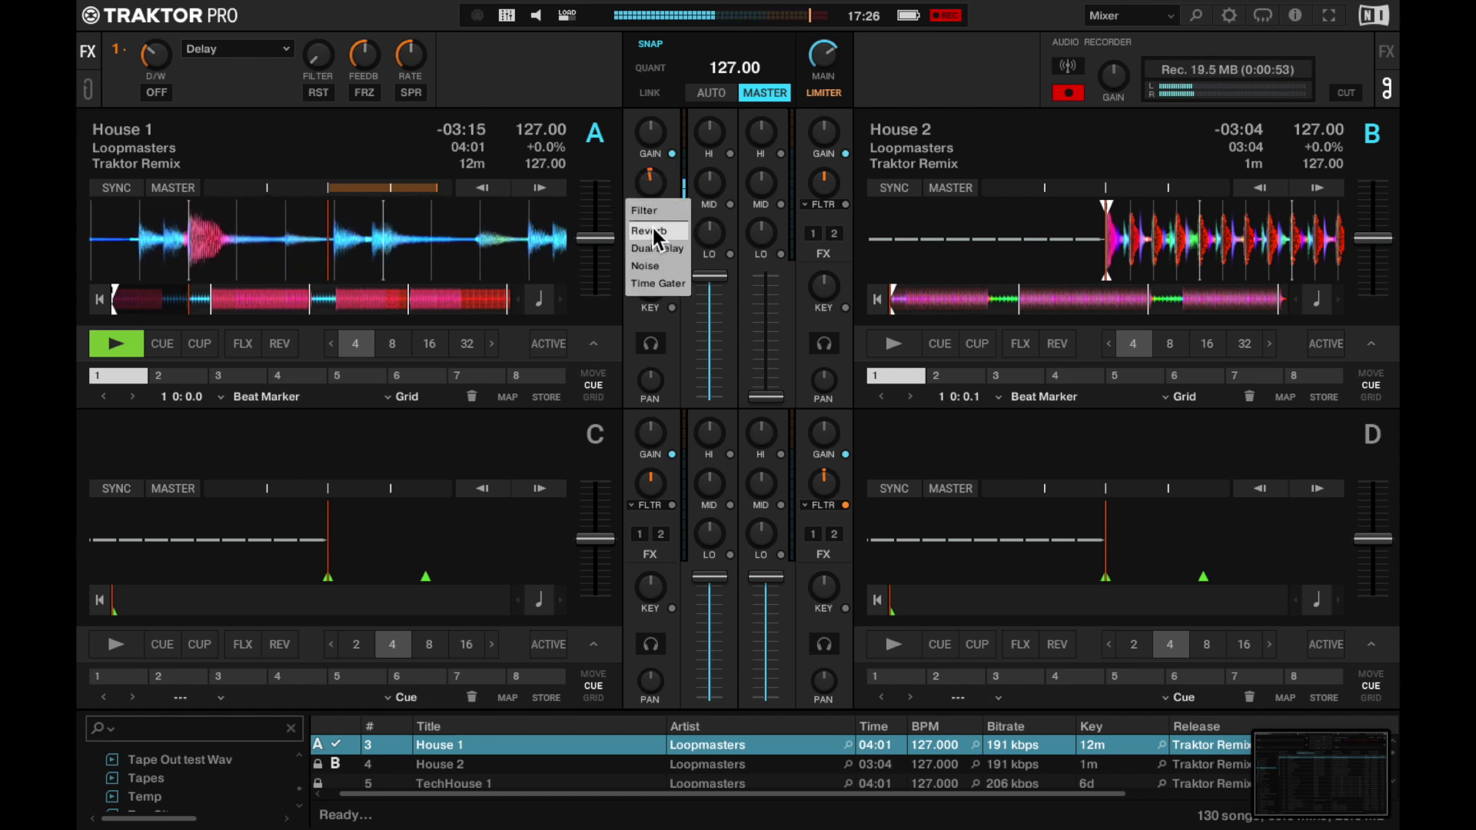
{"action": "left_click", "coordinate": [652, 230]}
{"action": "left_click", "coordinate": [673, 205]}
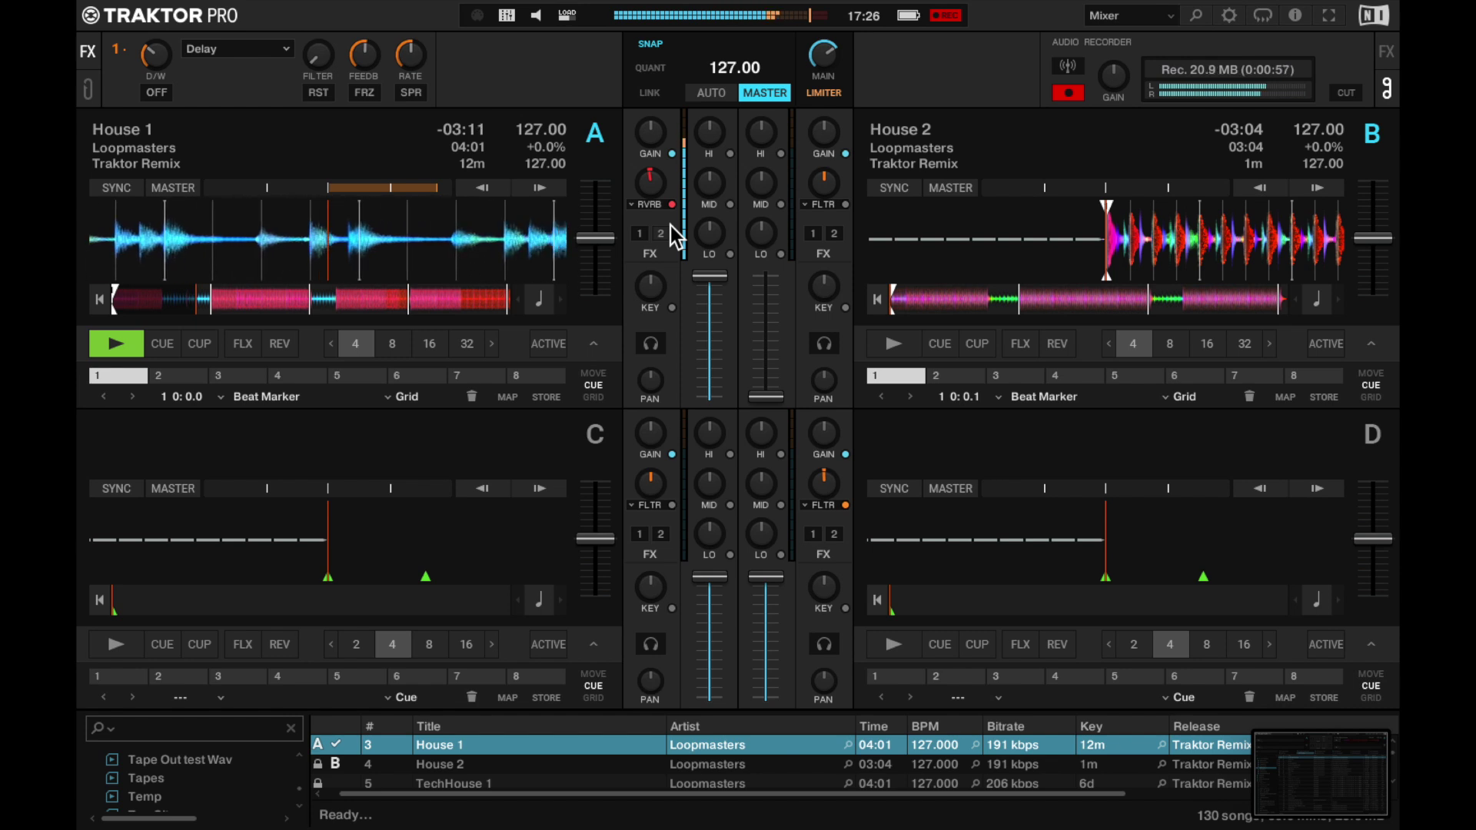
{"action": "left_click", "coordinate": [671, 205]}
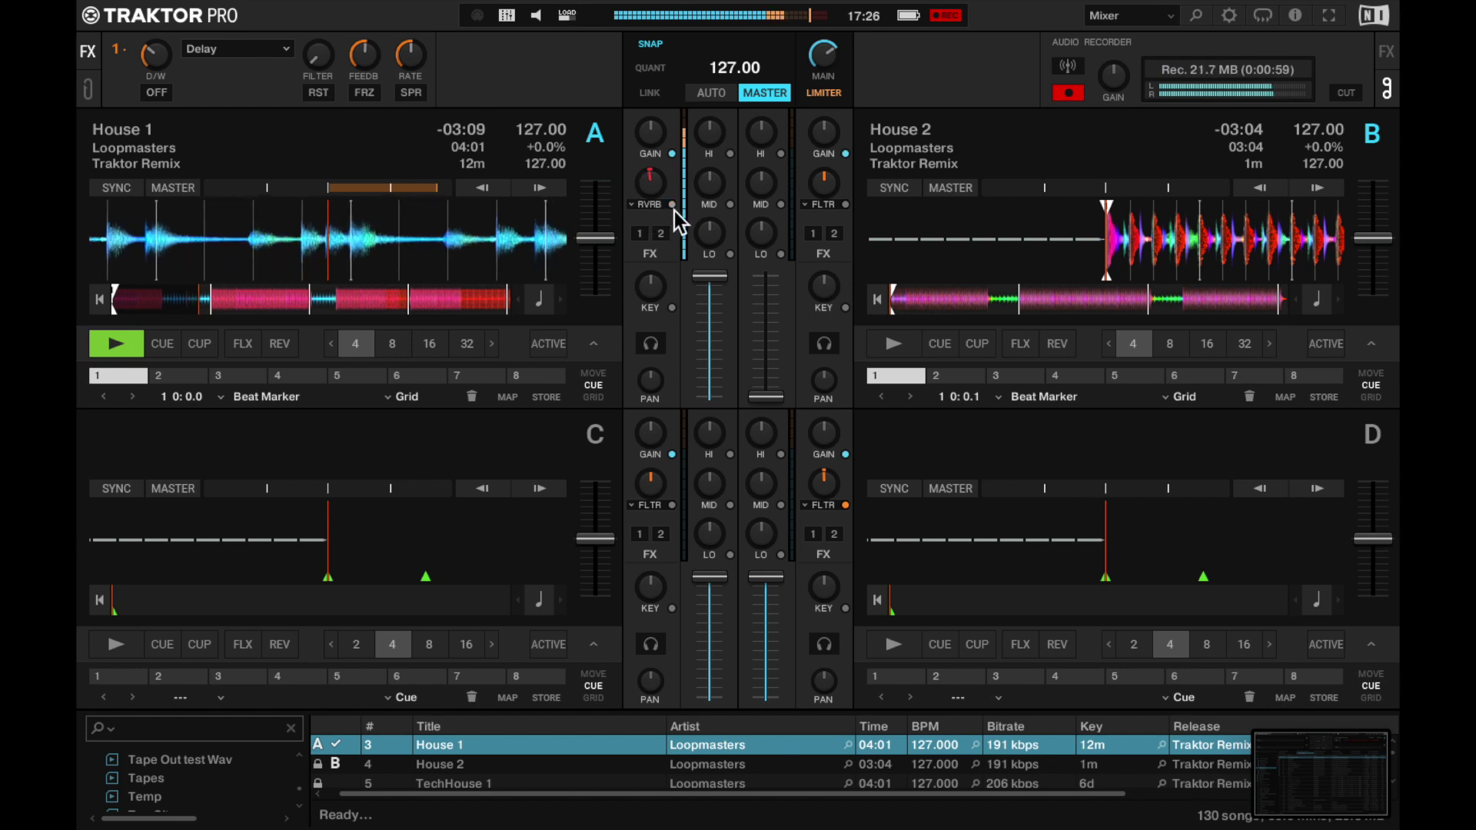
{"action": "left_click", "coordinate": [670, 215]}
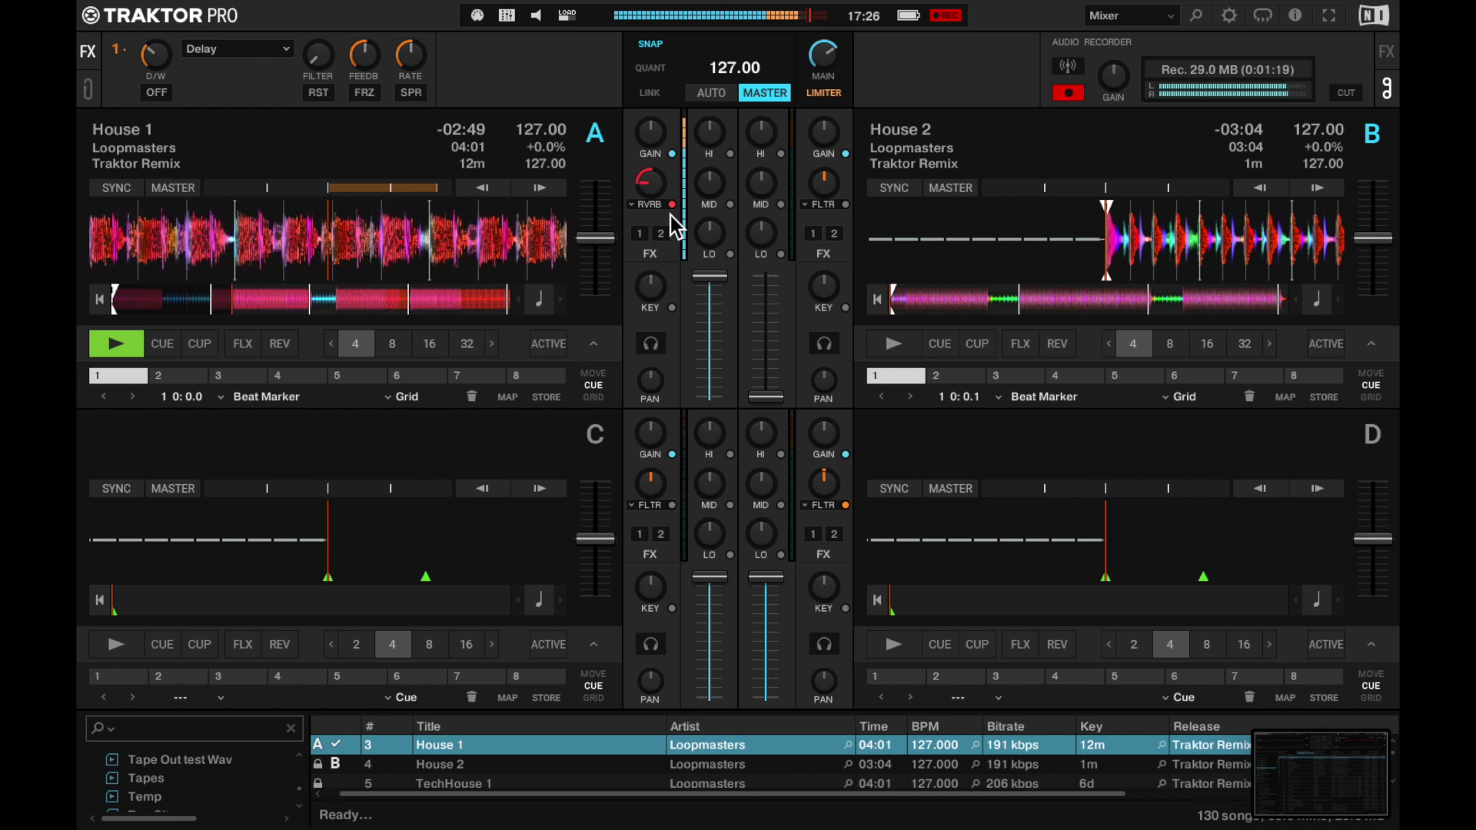
{"action": "left_click", "coordinate": [670, 214]}
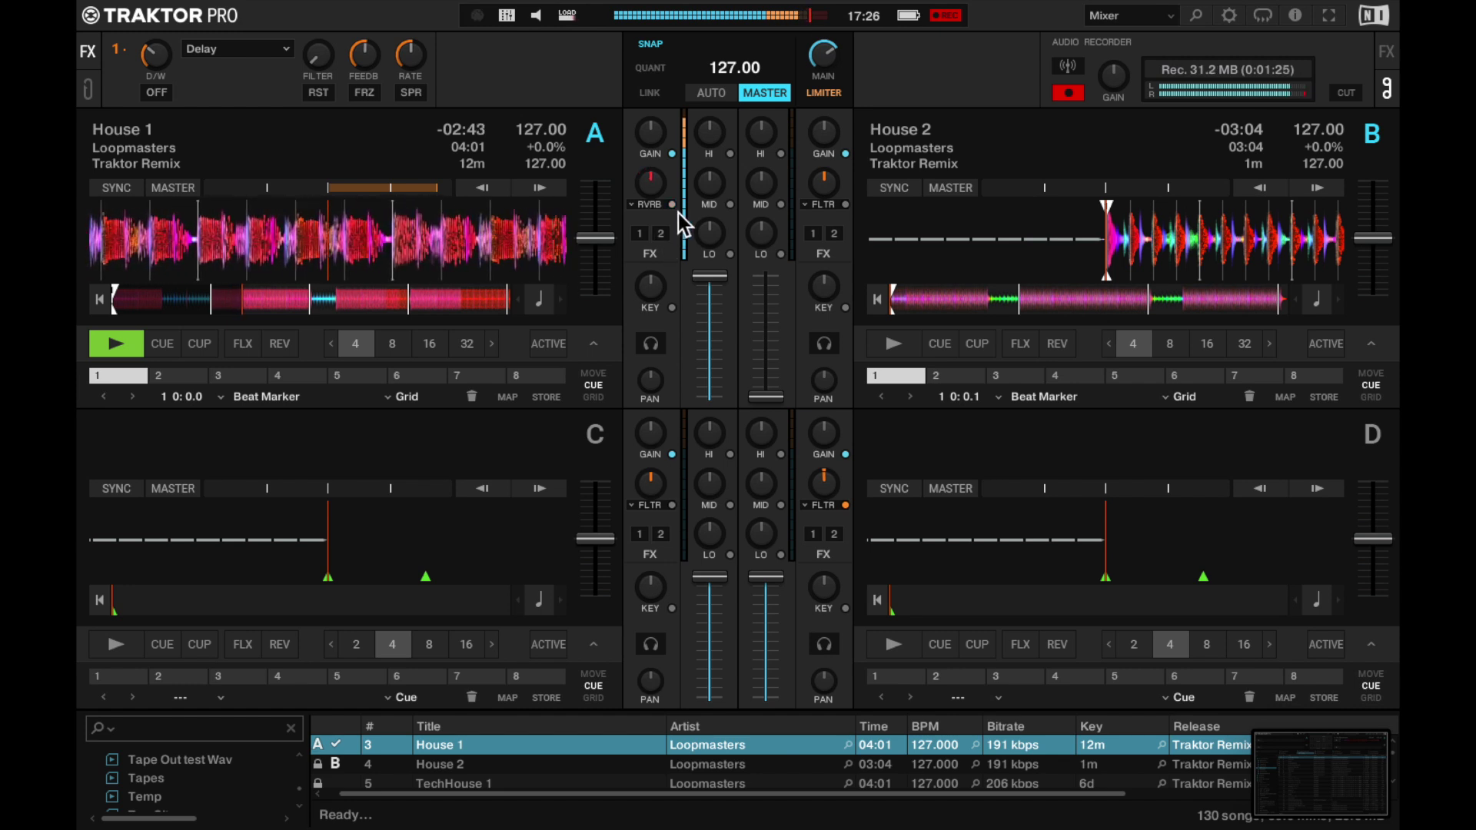
{"action": "left_click", "coordinate": [673, 206]}
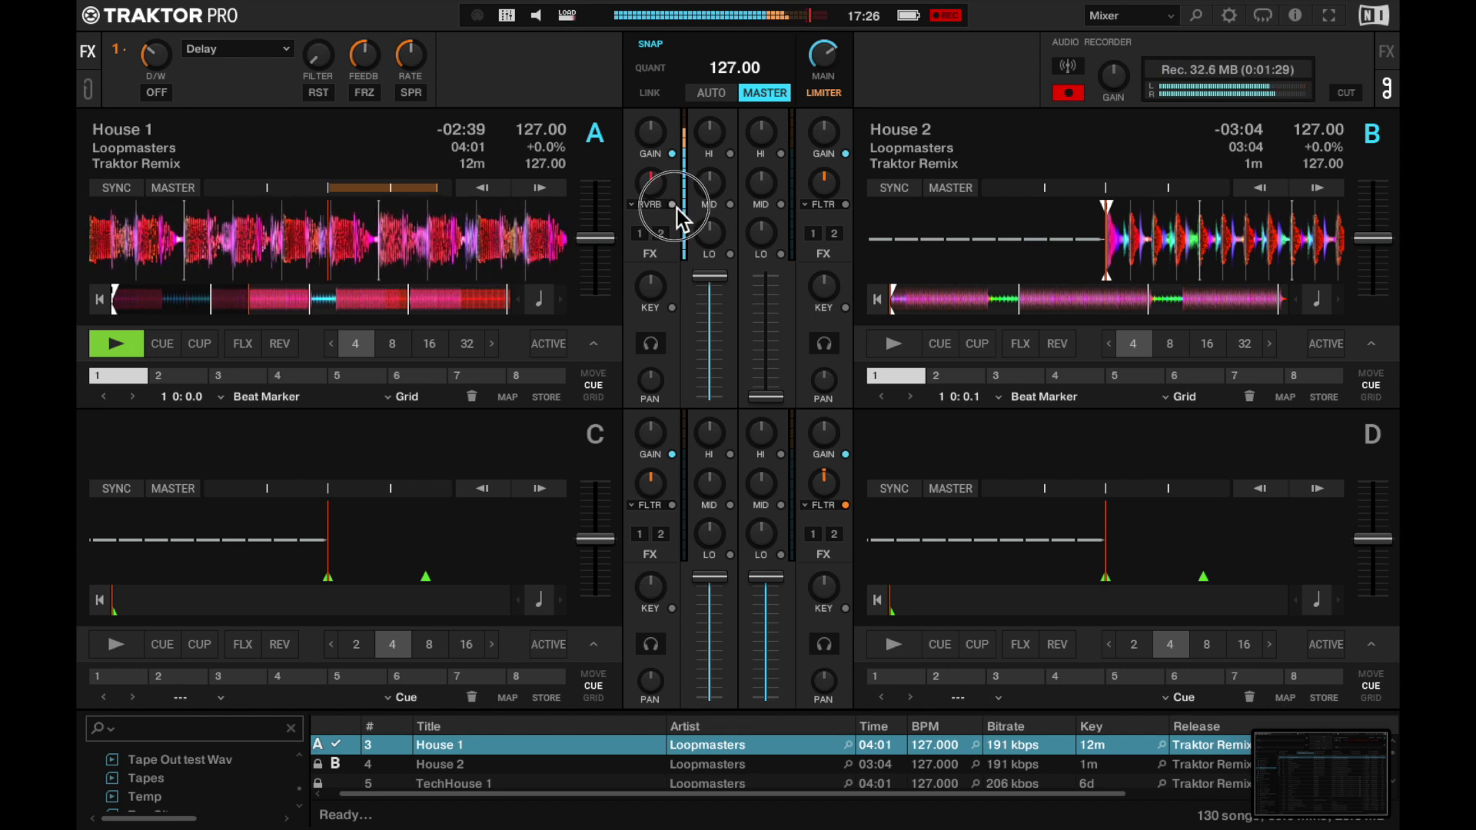
{"action": "left_click", "coordinate": [671, 207]}
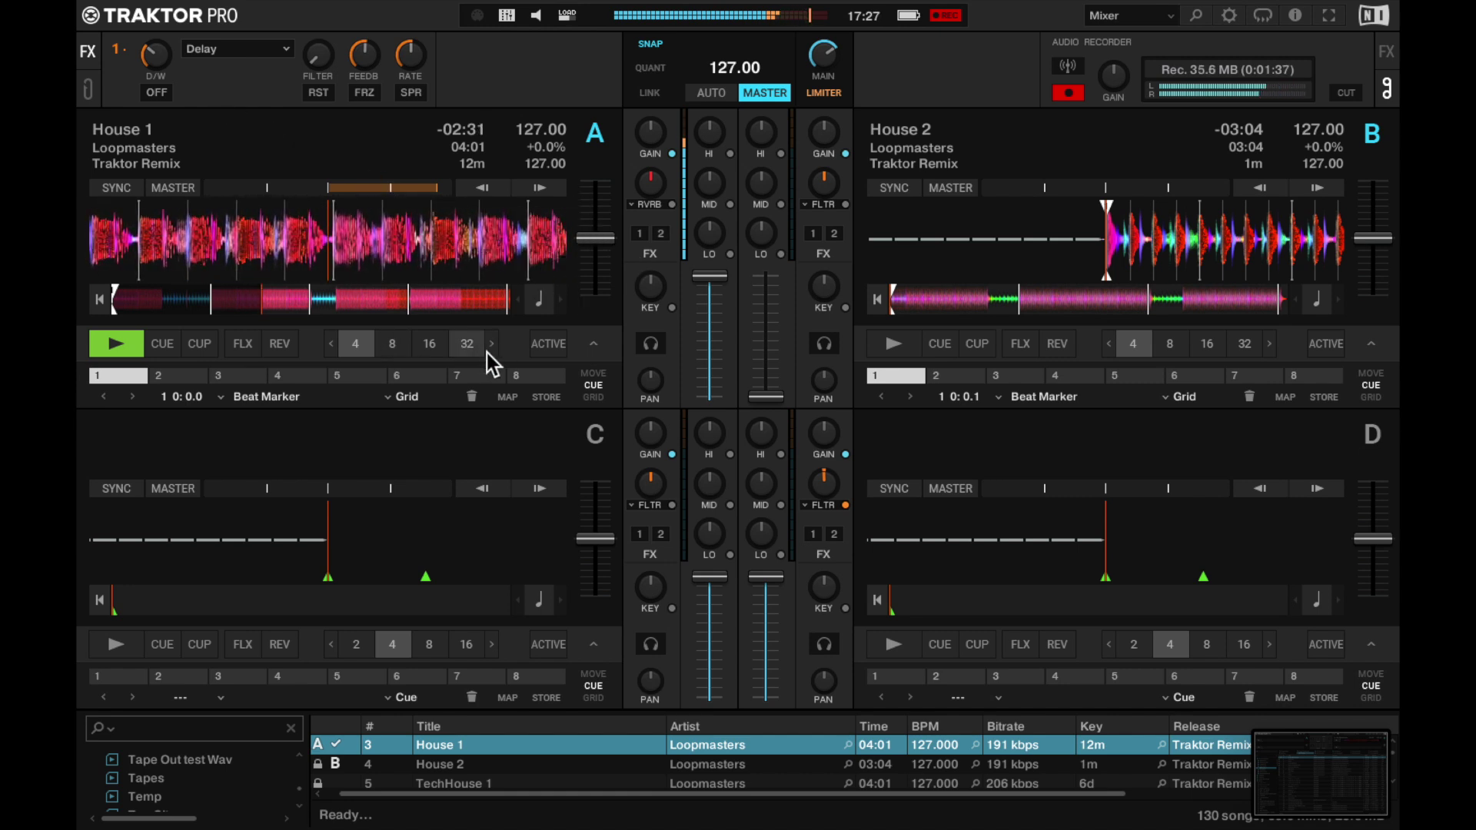
- Loop House 1 over 8 beats on deck A and start House 2 playing on deck B
{"action": "left_click", "coordinate": [395, 349]}
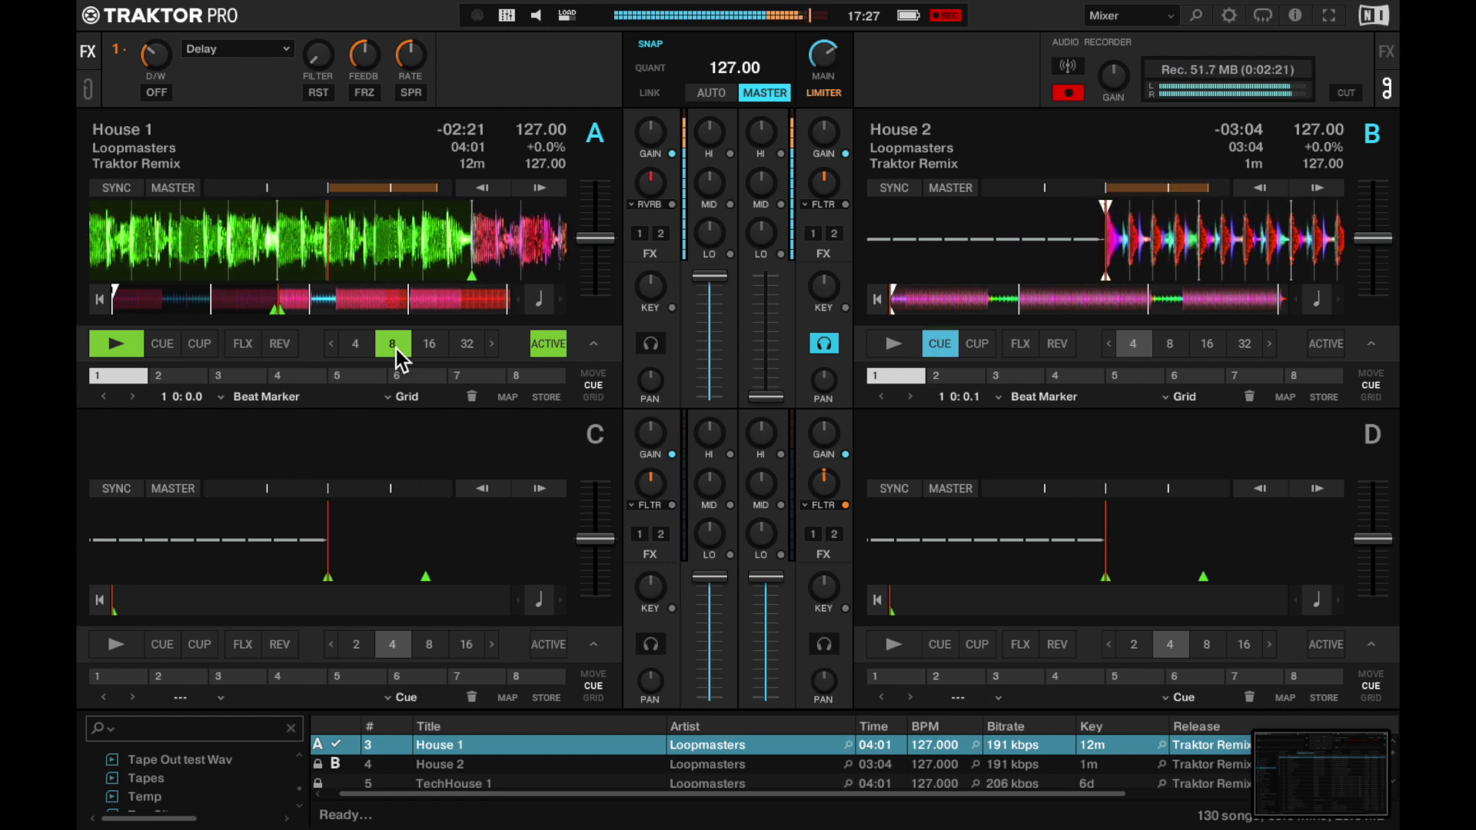
{"action": "key", "text": "space"}
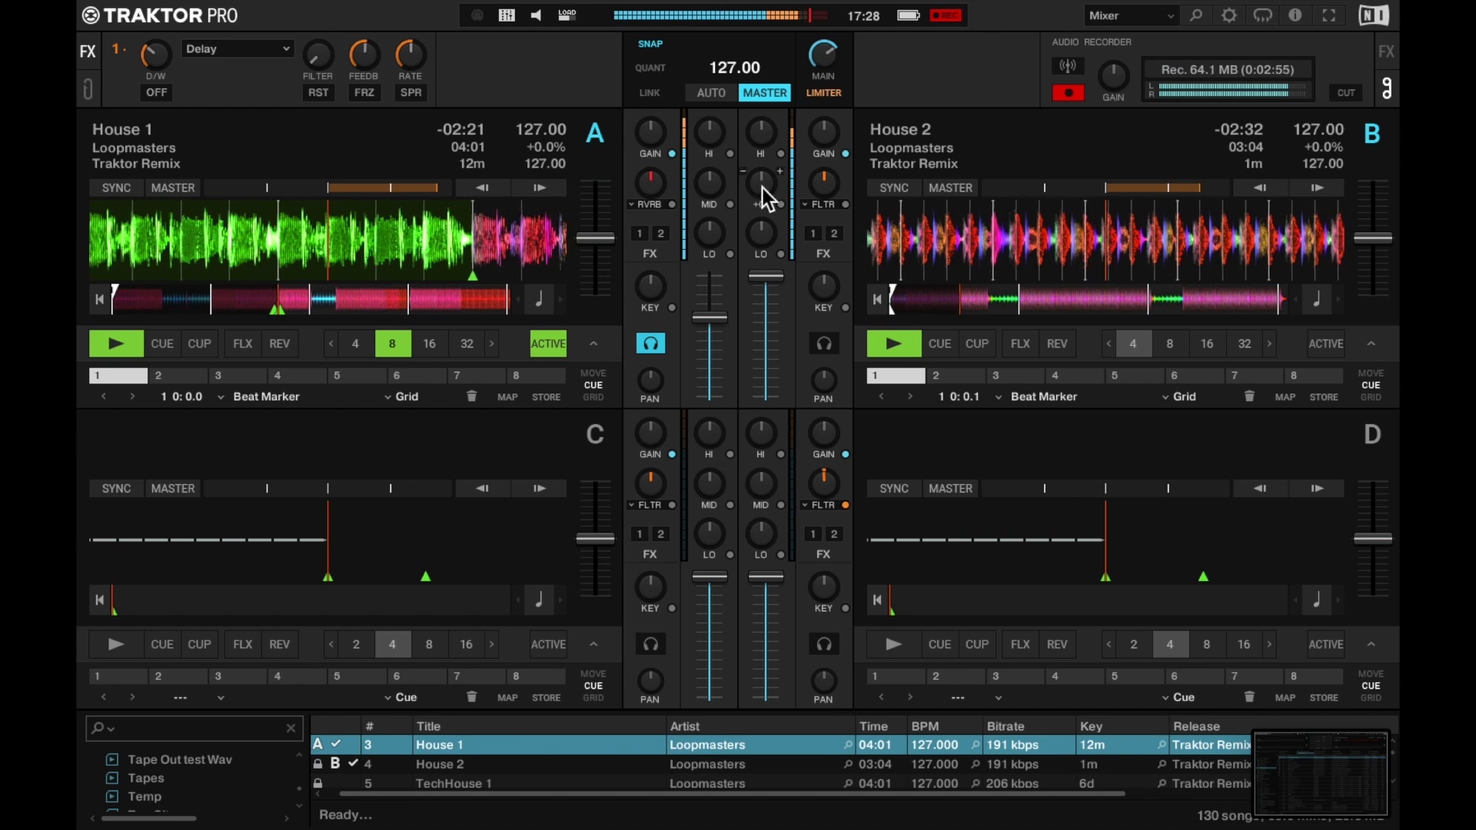
- Set deck B's mixer effect to Dual Delay and reset its effect amount knob to the centre
{"action": "left_click", "coordinate": [819, 205]}
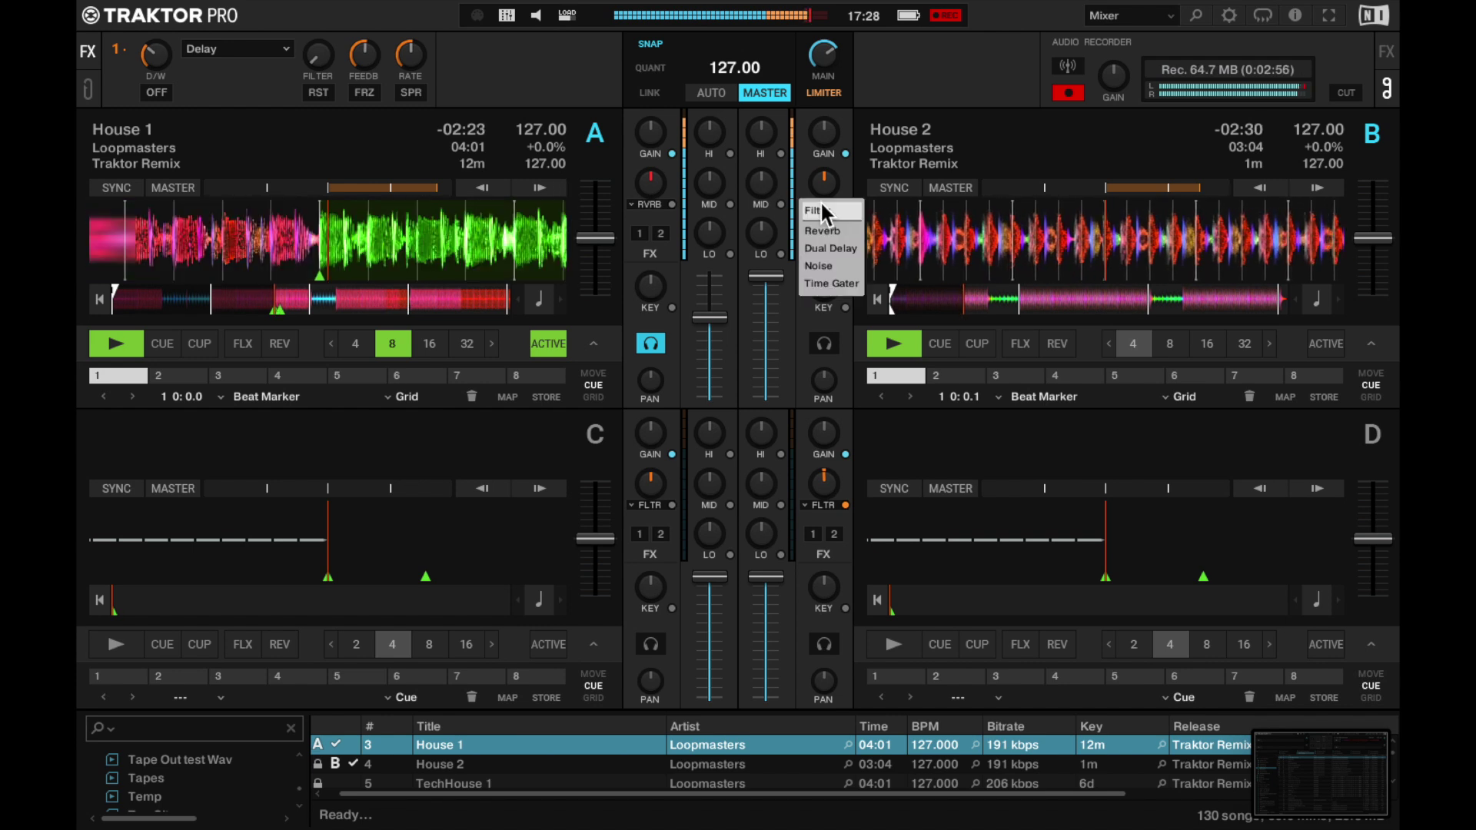
{"action": "left_click", "coordinate": [824, 249]}
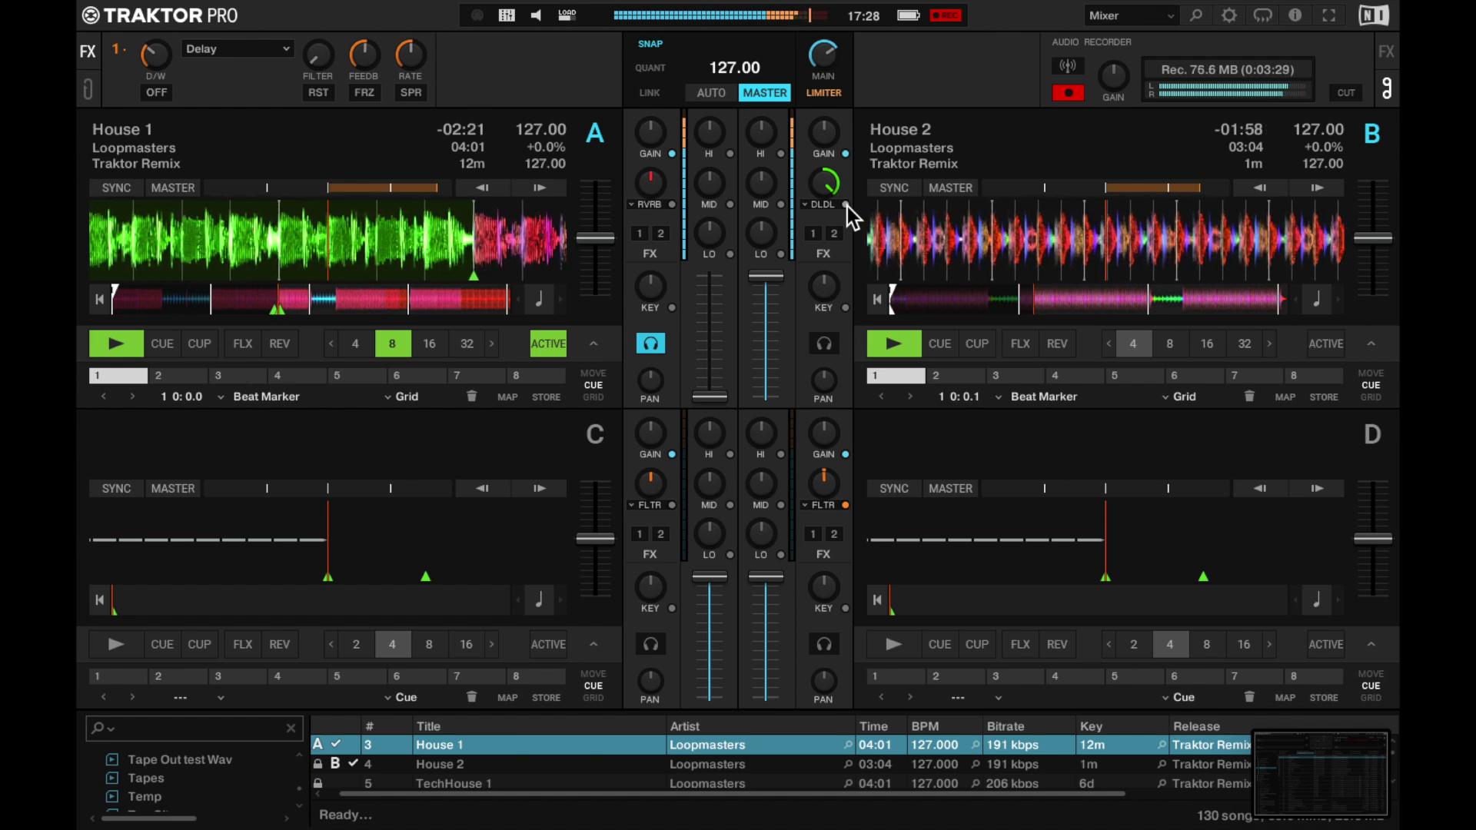
{"action": "double_click", "coordinate": [828, 182]}
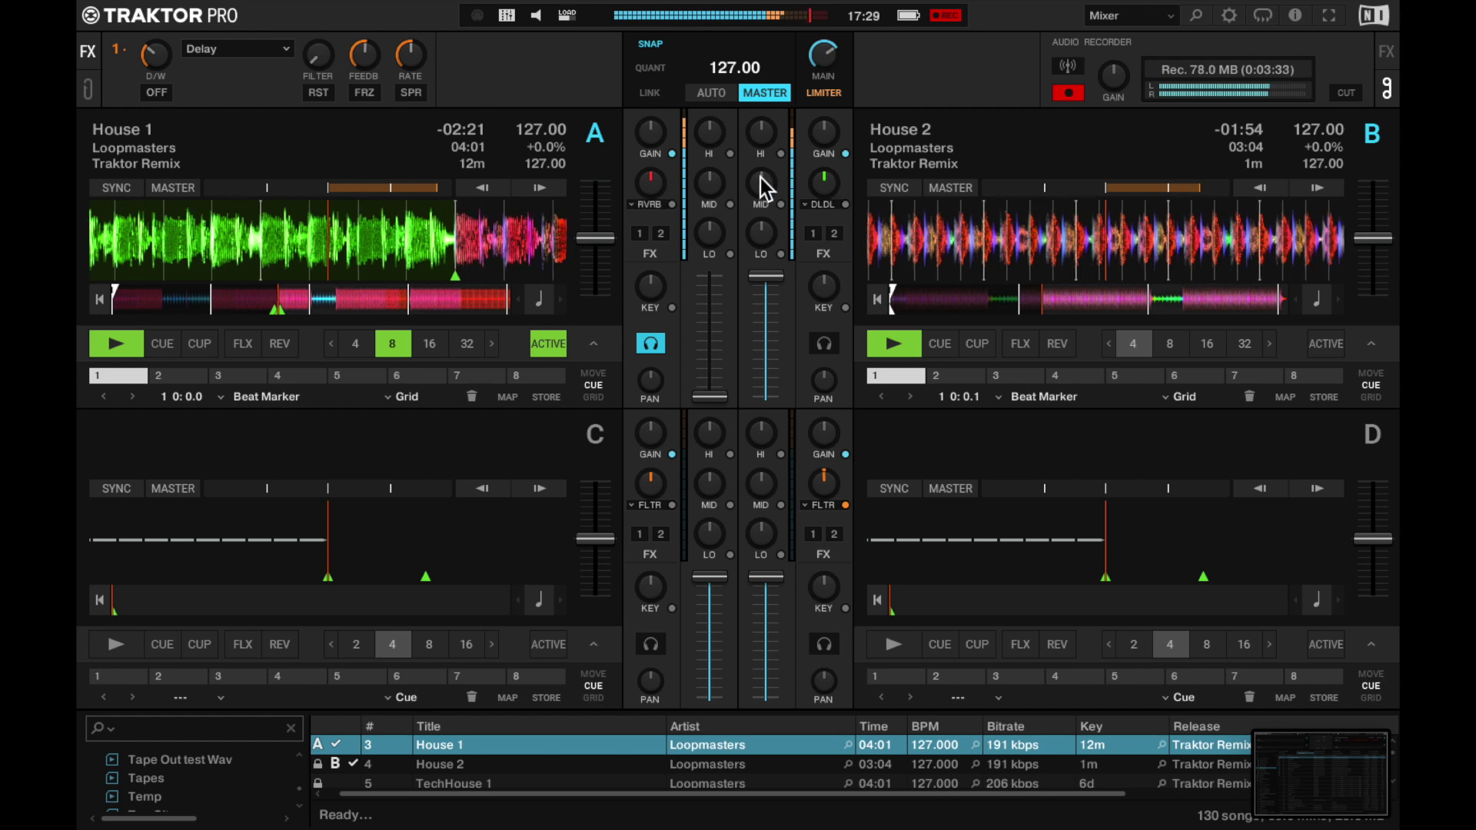
- Assign FX unit 1 with Delay to deck B, try toggling the assignment and the unit, and leave deck B unassigned
{"action": "mouse_move", "coordinate": [702, 196]}
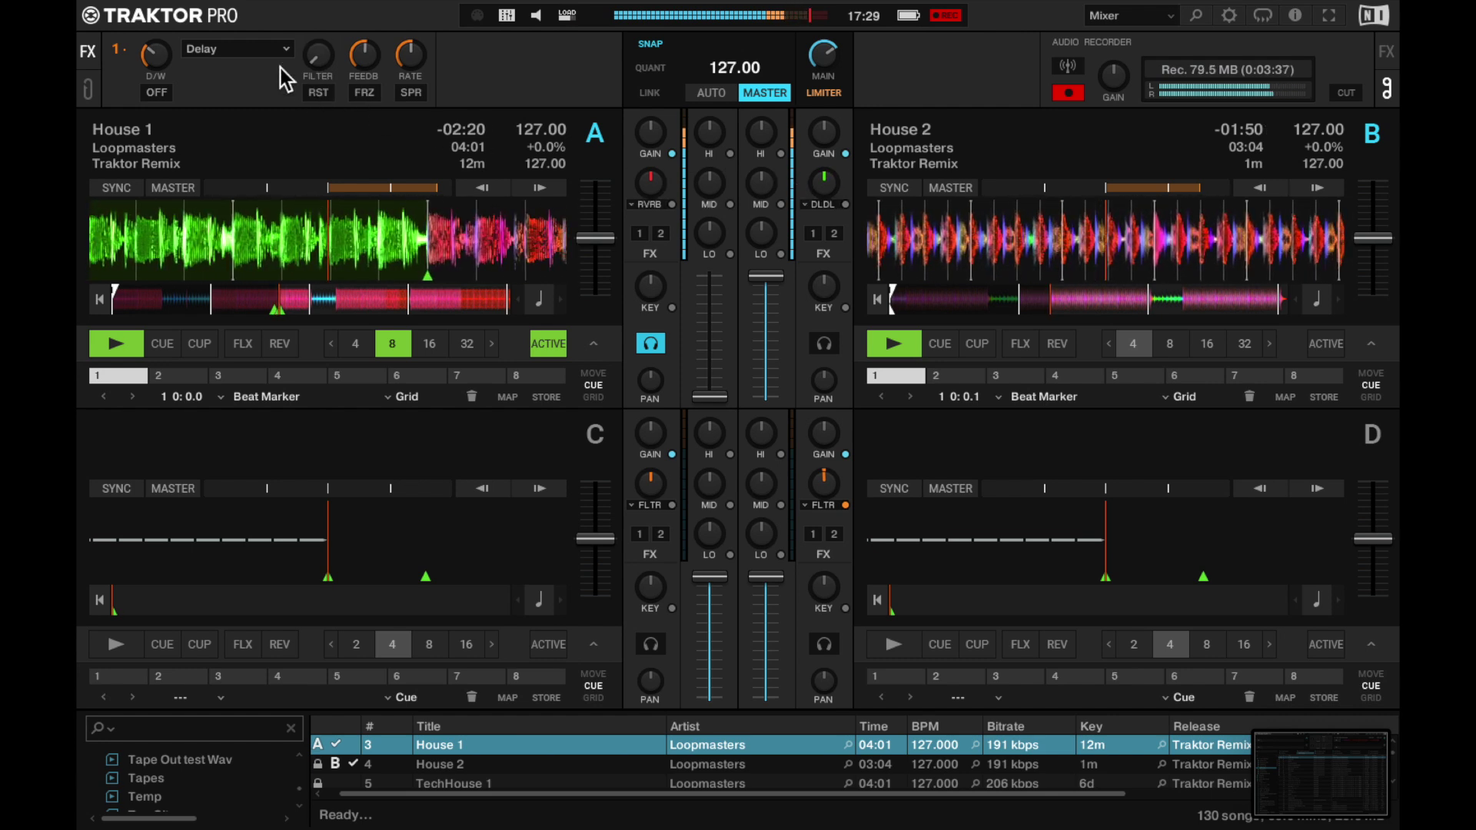
{"action": "left_click", "coordinate": [812, 234]}
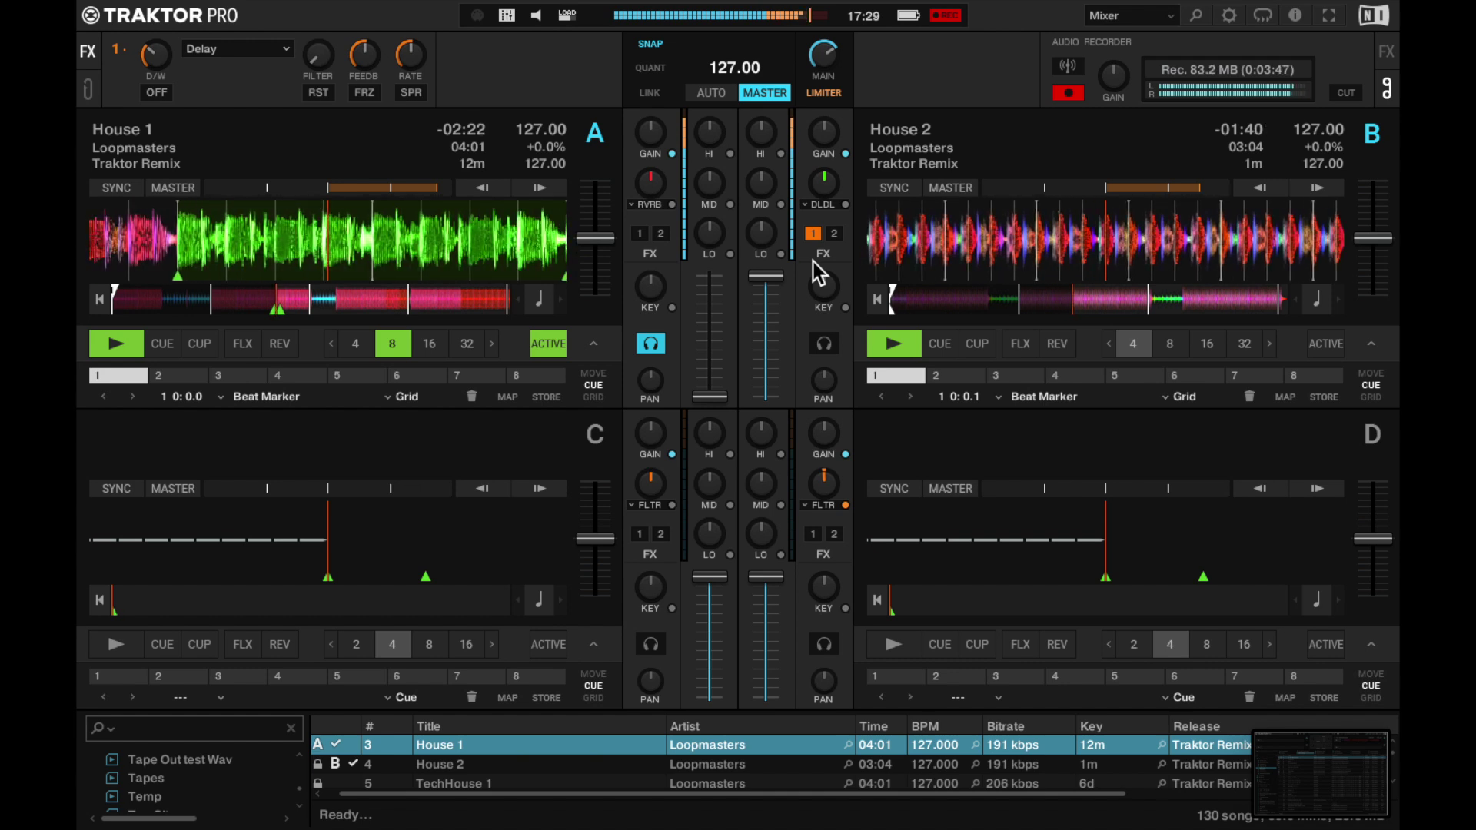
{"action": "key", "text": "ctrl+1"}
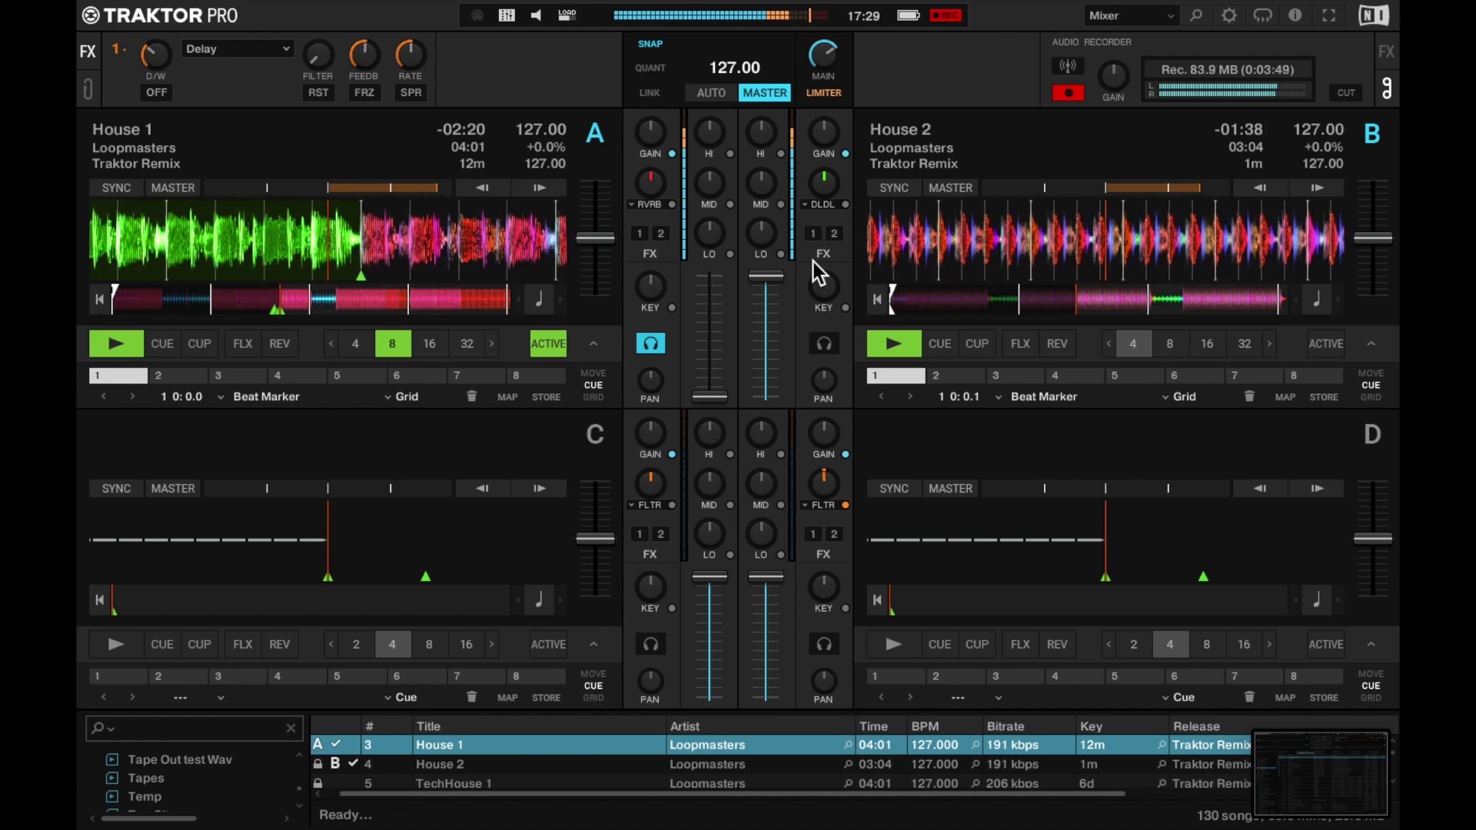
{"action": "key", "text": "ctrl+1"}
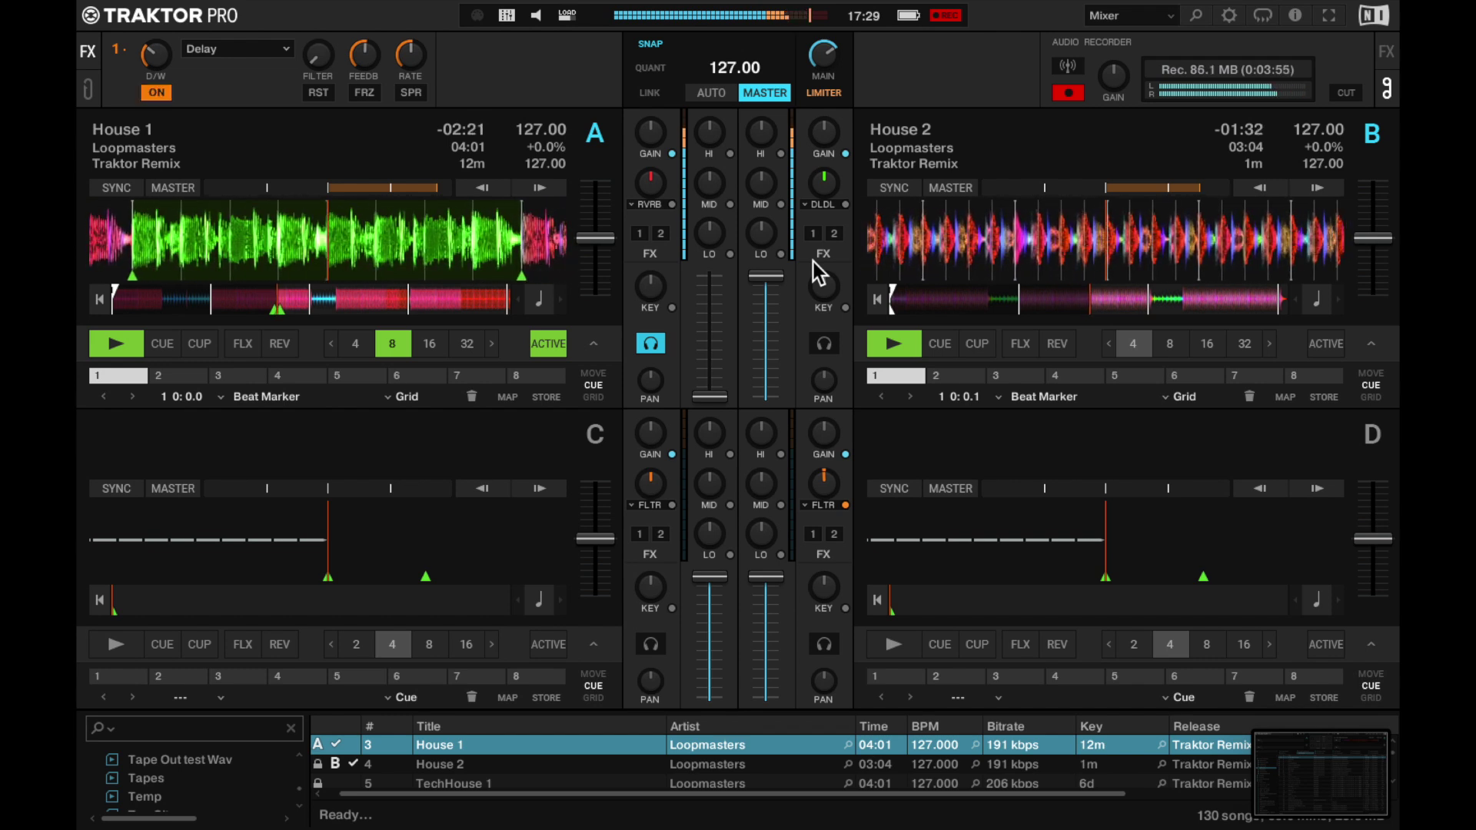
{"action": "key", "text": "ctrl+2"}
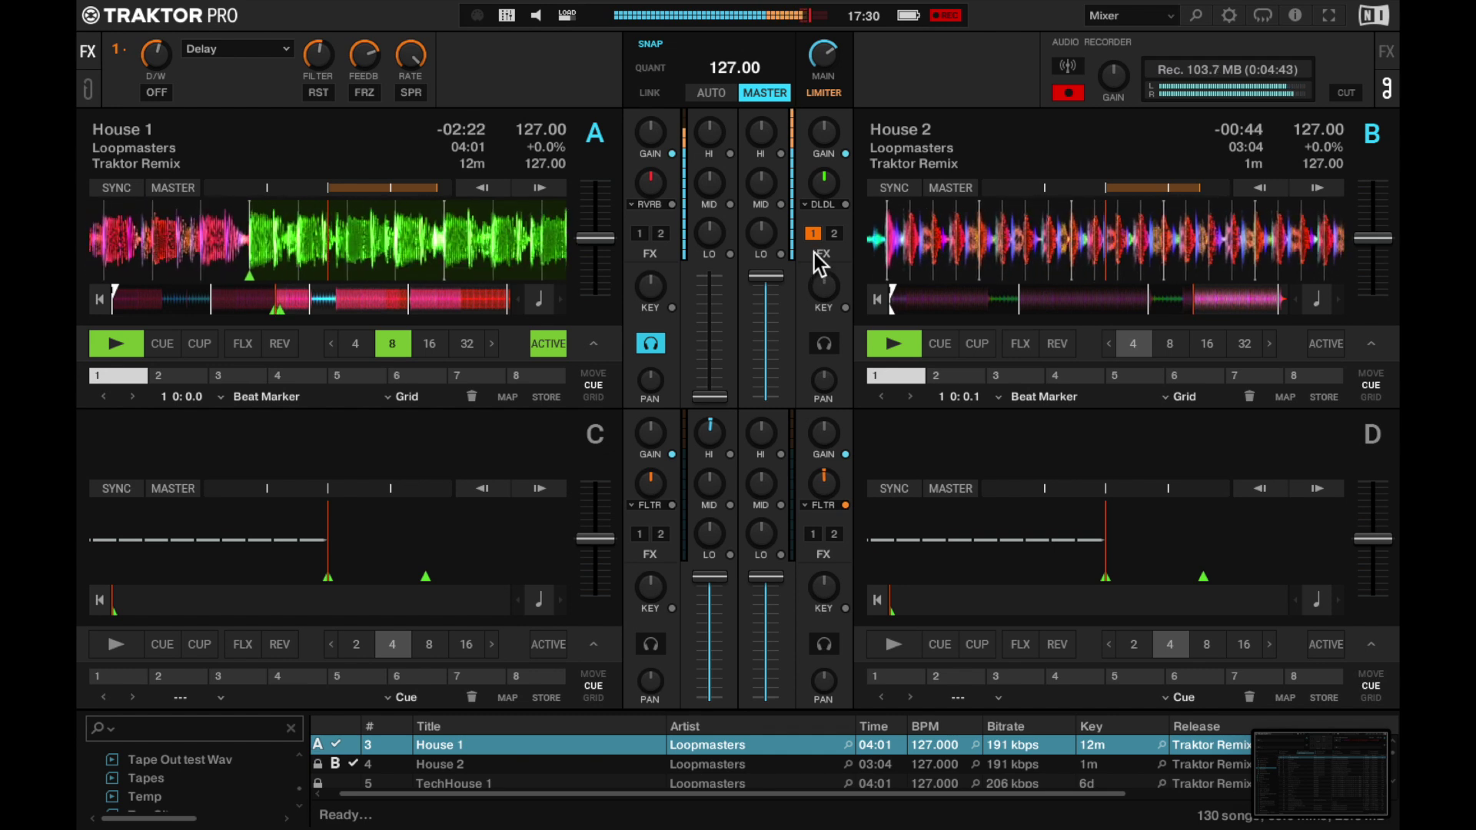
{"action": "left_click", "coordinate": [820, 240]}
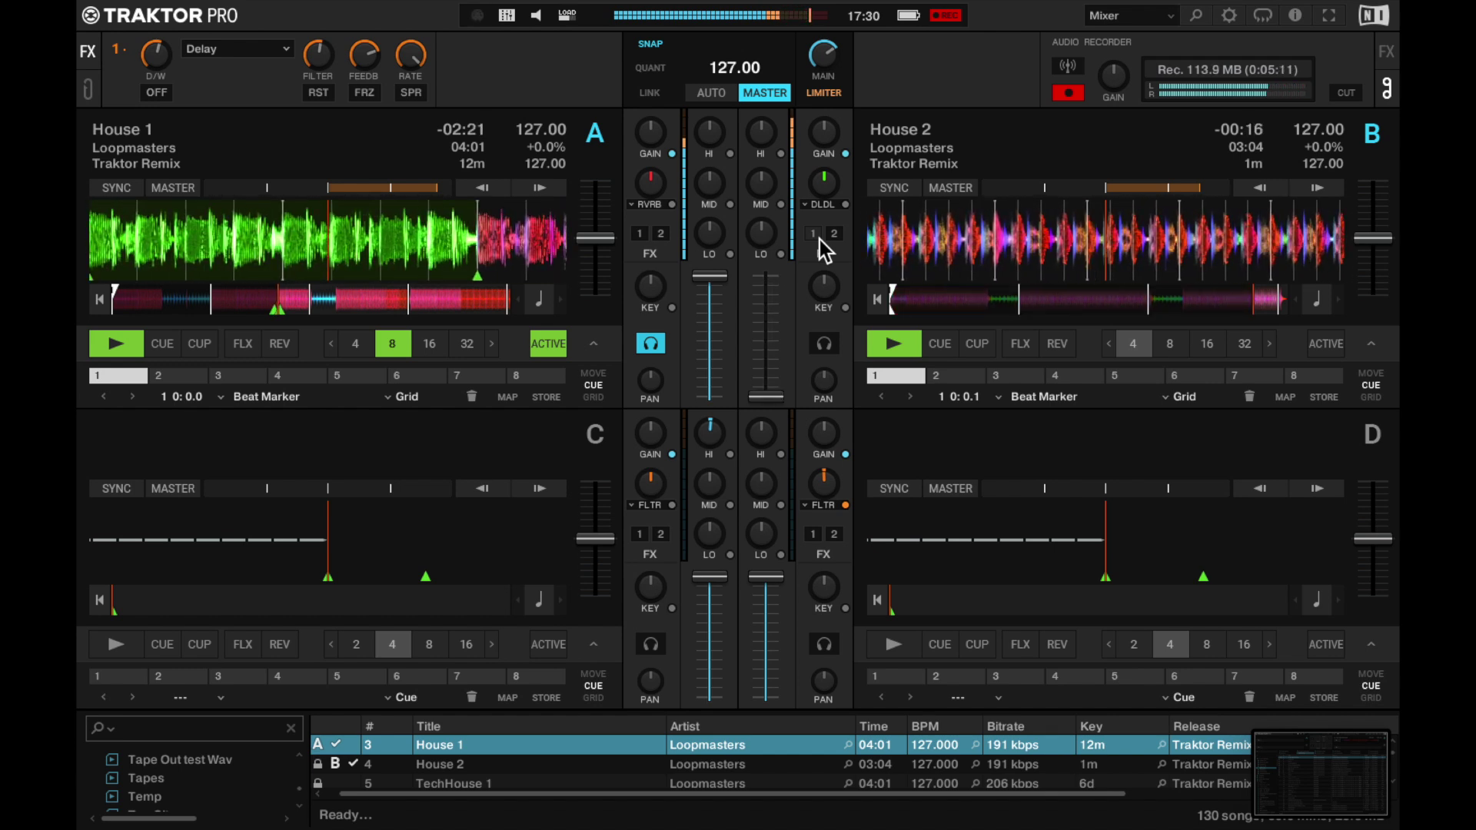
- Load TechHouse 1 from the Traktor Remix playlist into deck C using the maximized browser, and return to the deck view
{"action": "key", "text": "ctrl+Tab"}
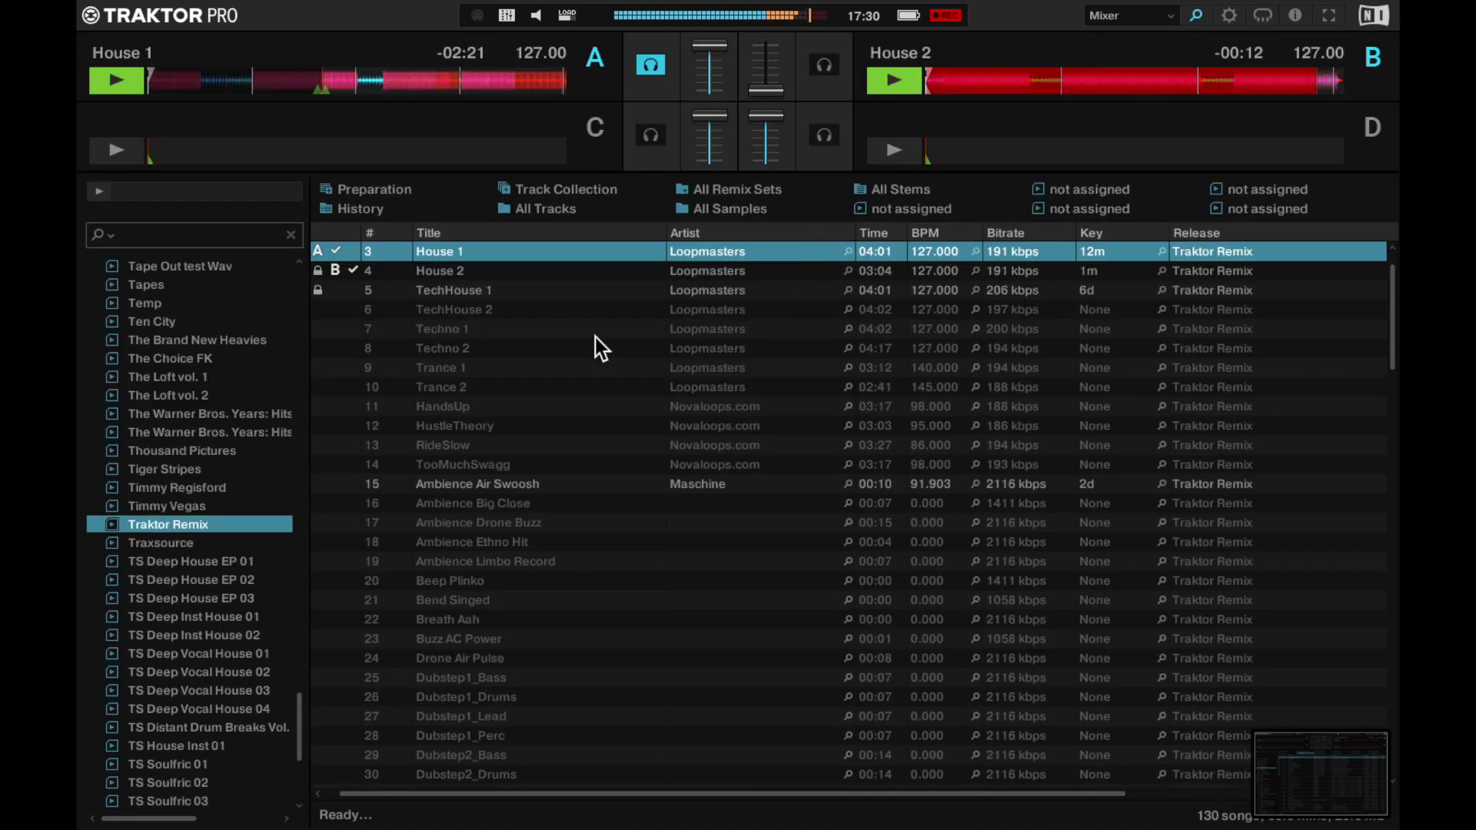
{"action": "left_click", "coordinate": [512, 310]}
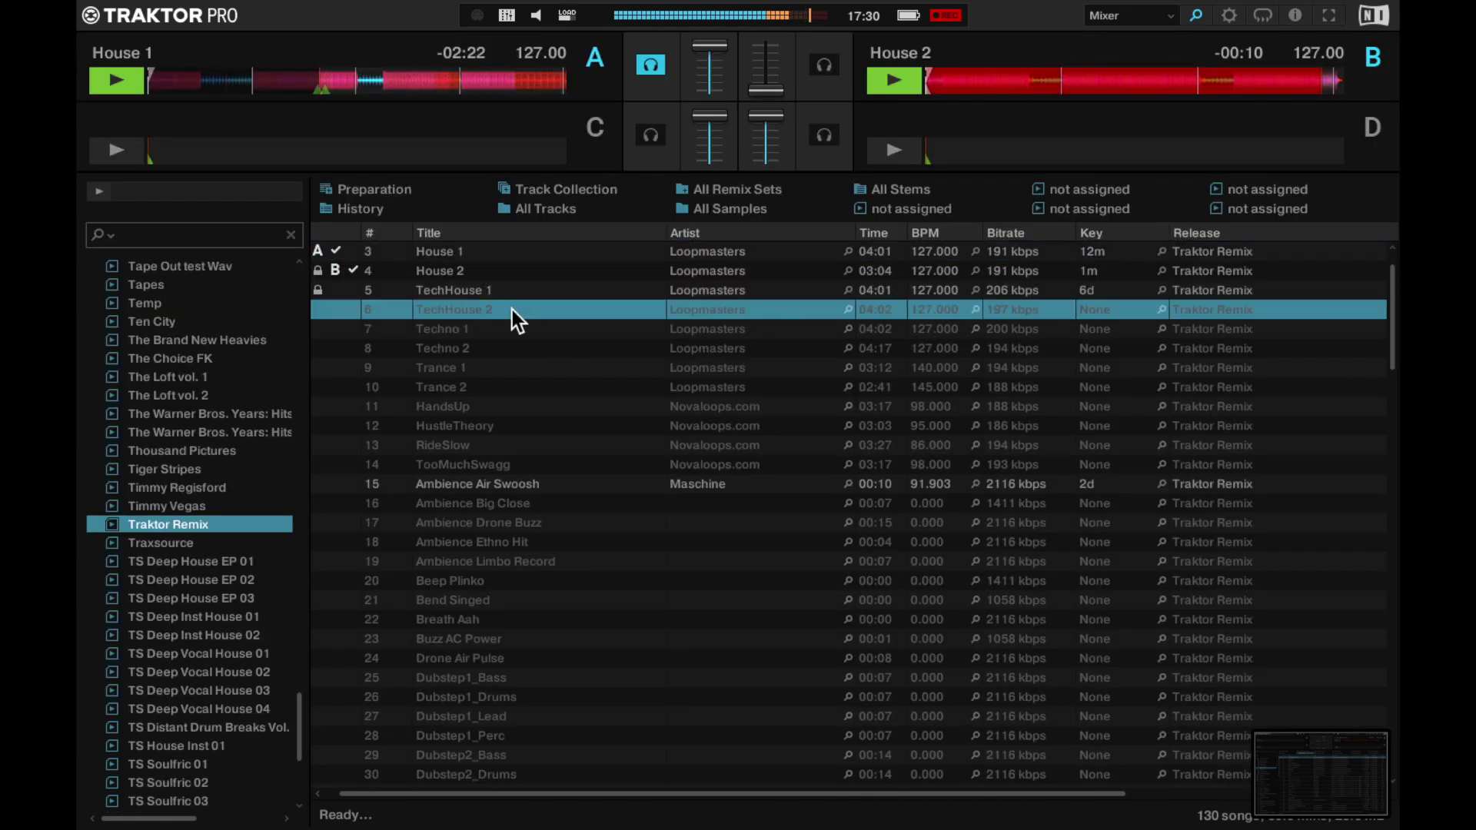
{"action": "left_click_drag", "start_coordinate": [497, 291], "coordinate": [440, 156]}
{"action": "key", "text": "Tab"}
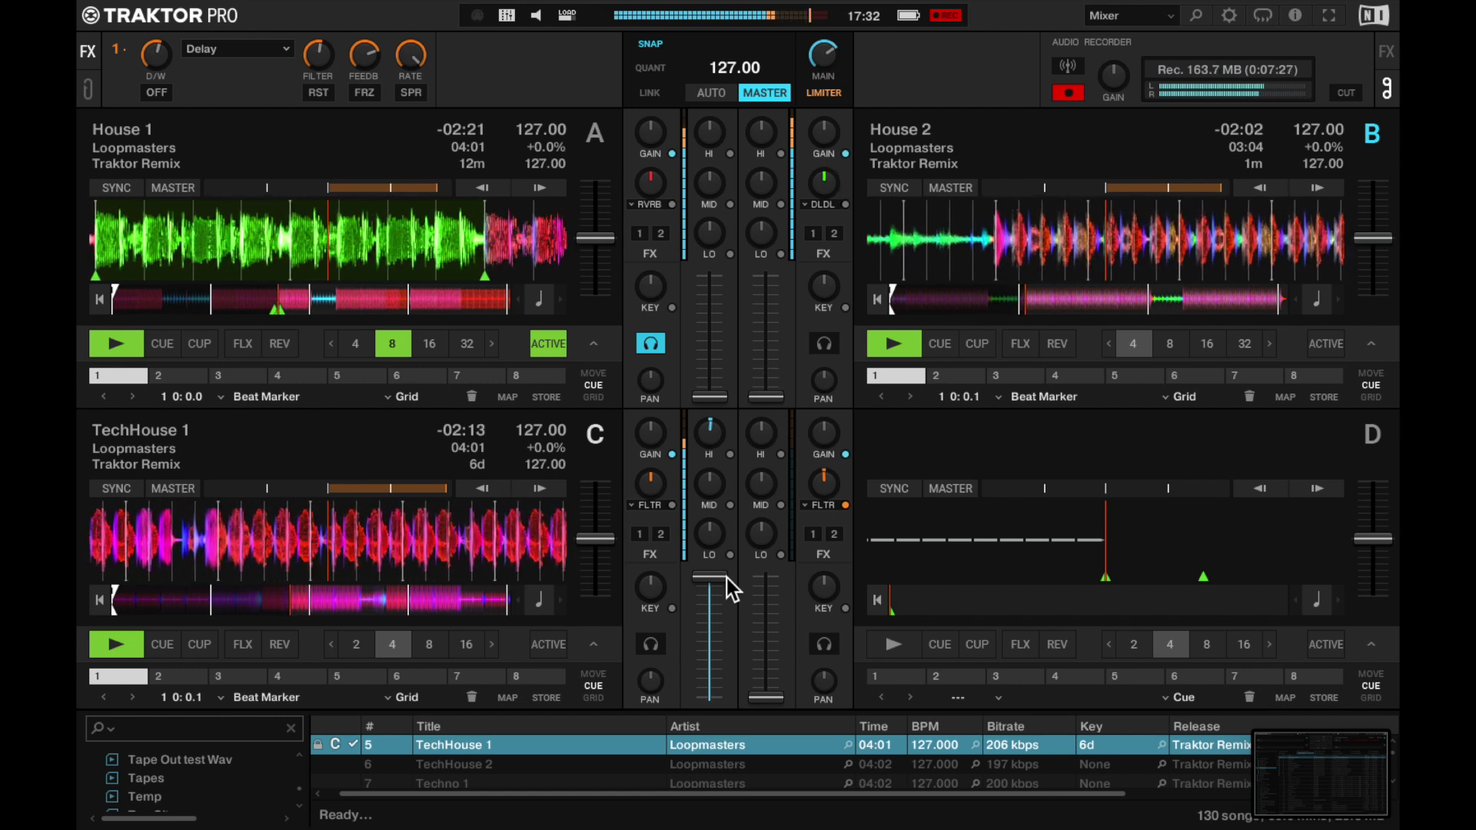
- Stop deck A and open the Deep House playlist of the Music library in the maximized browser
{"action": "key", "text": "ctrl+Tab"}
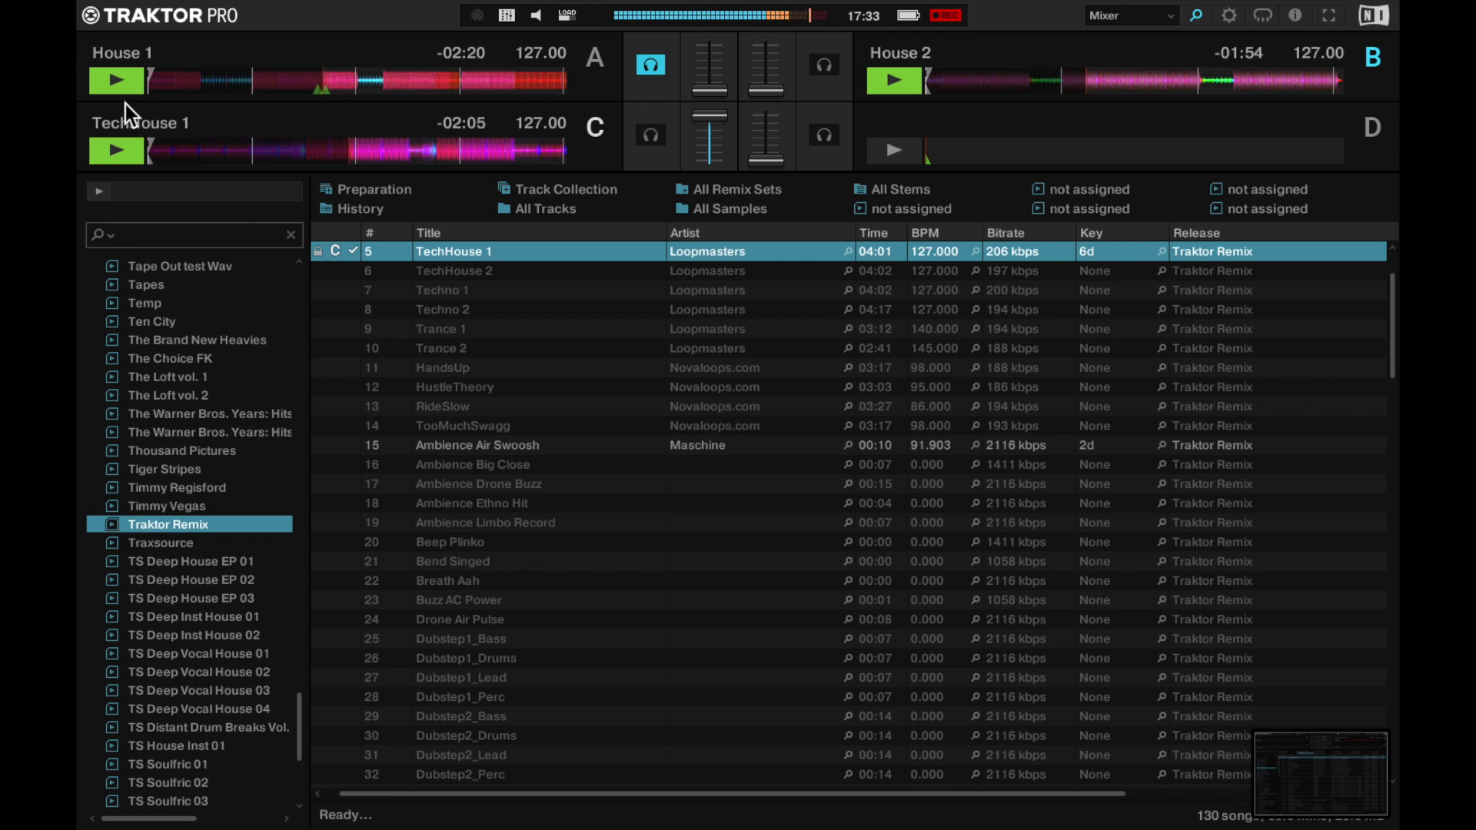
{"action": "left_click", "coordinate": [204, 432]}
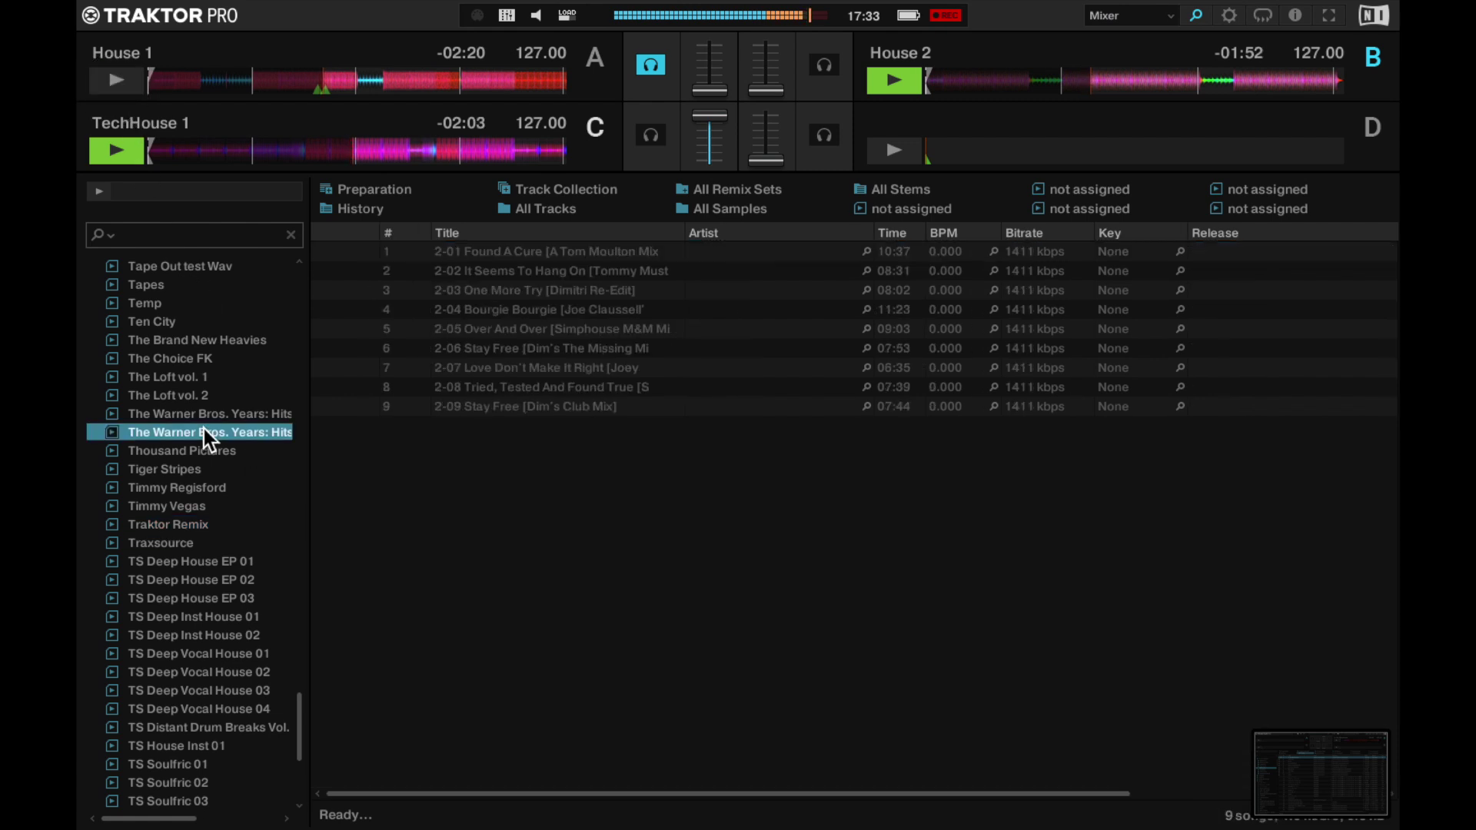
{"action": "scroll", "coordinate": [205, 429], "scroll_direction": "down", "scroll_amount": 1}
{"action": "scroll", "coordinate": [204, 459], "scroll_direction": "up", "scroll_amount": 20}
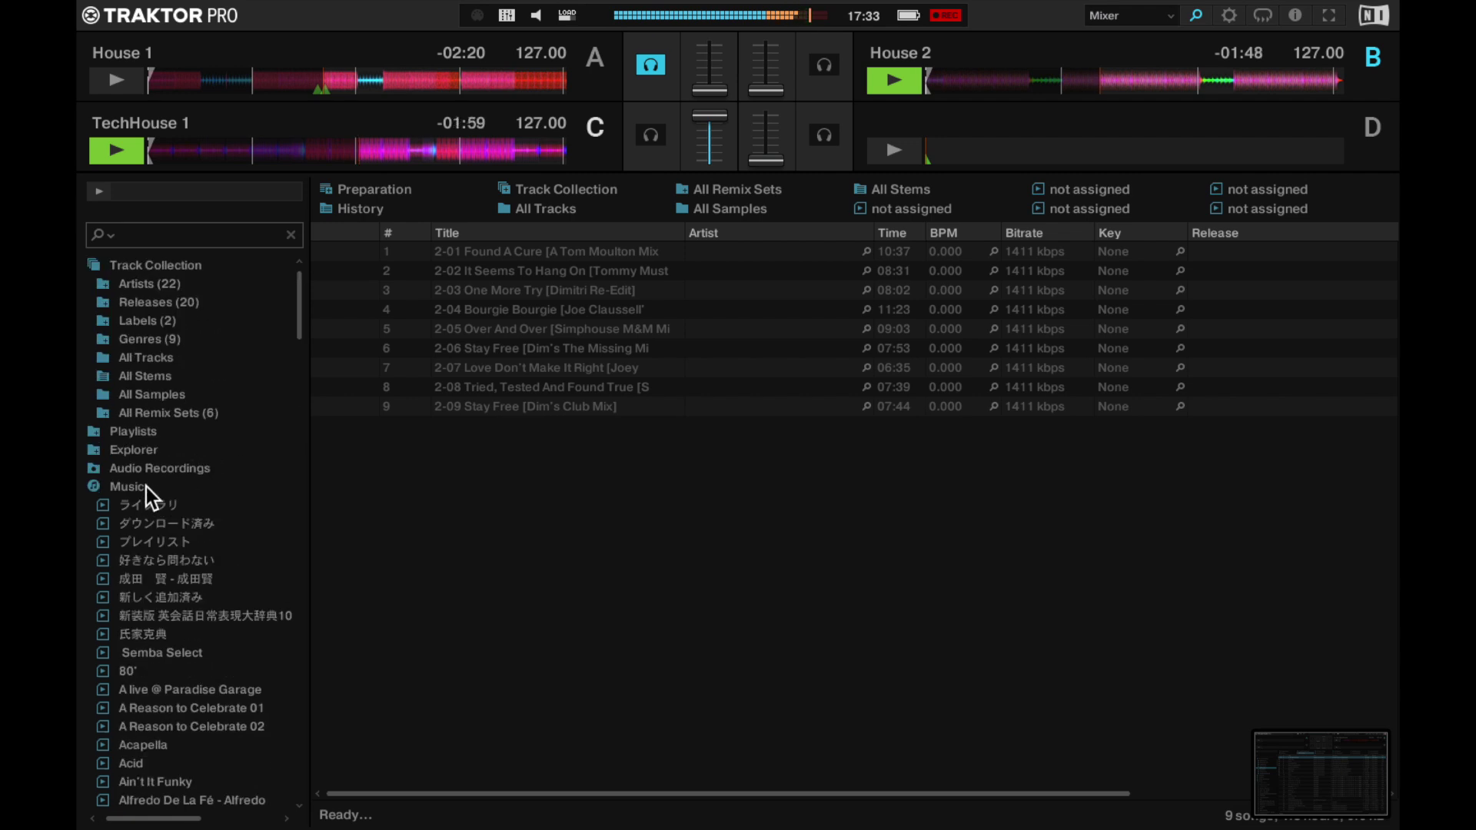
{"action": "scroll", "coordinate": [146, 486], "scroll_direction": "down", "scroll_amount": 20}
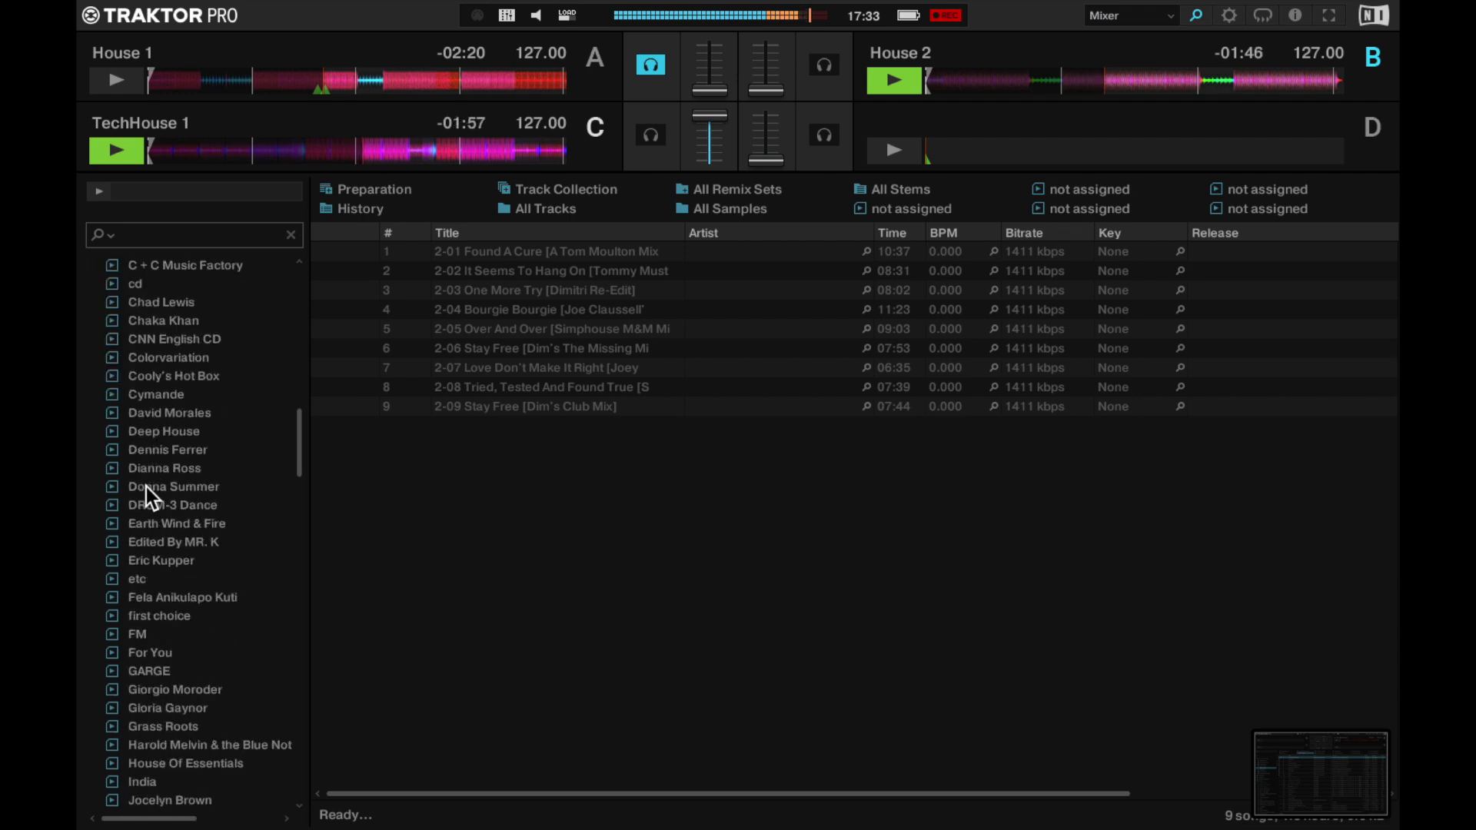
{"action": "scroll", "coordinate": [146, 487], "scroll_direction": "down", "scroll_amount": 3}
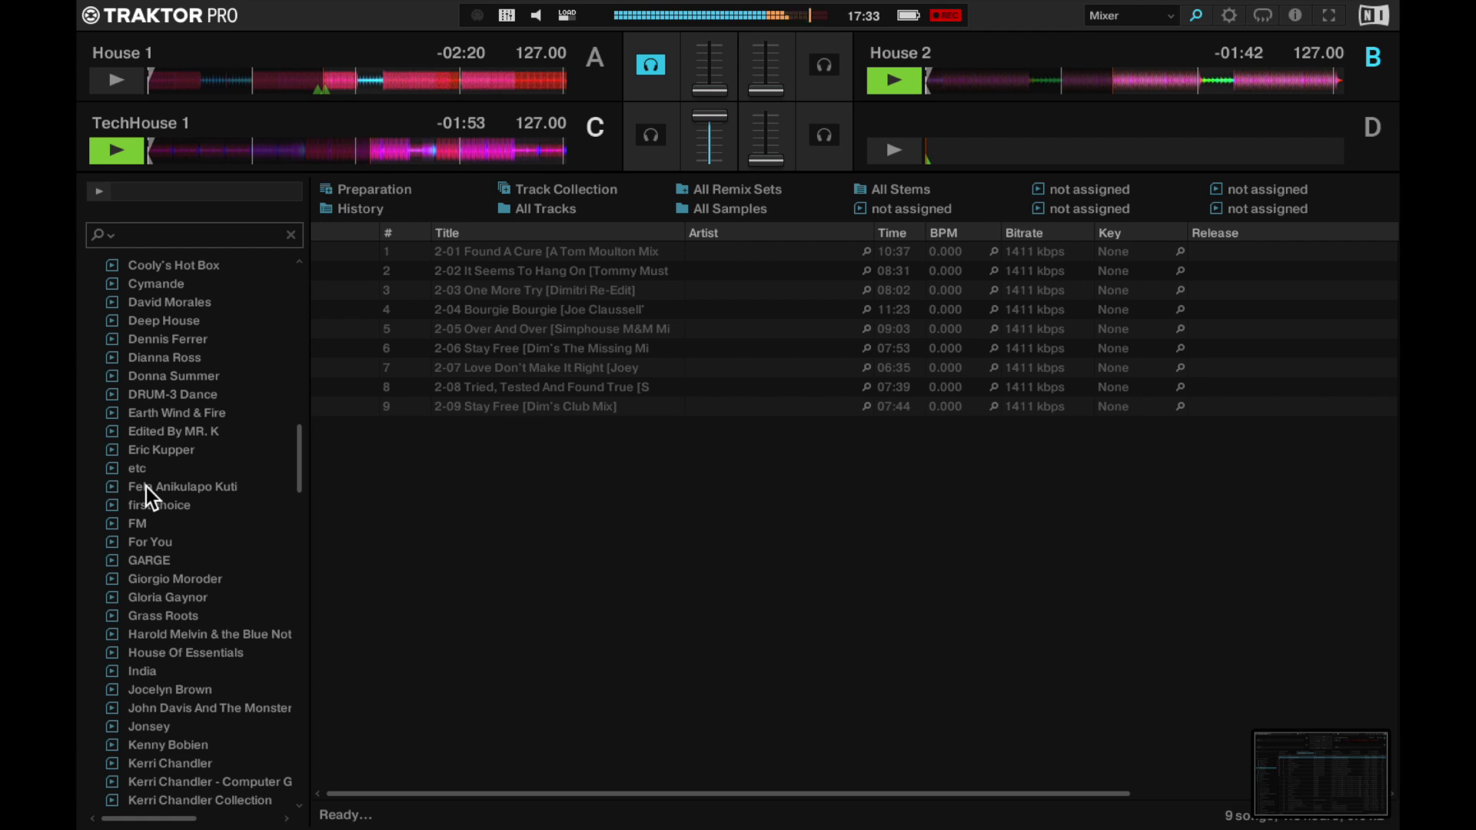
{"action": "left_click", "coordinate": [162, 328]}
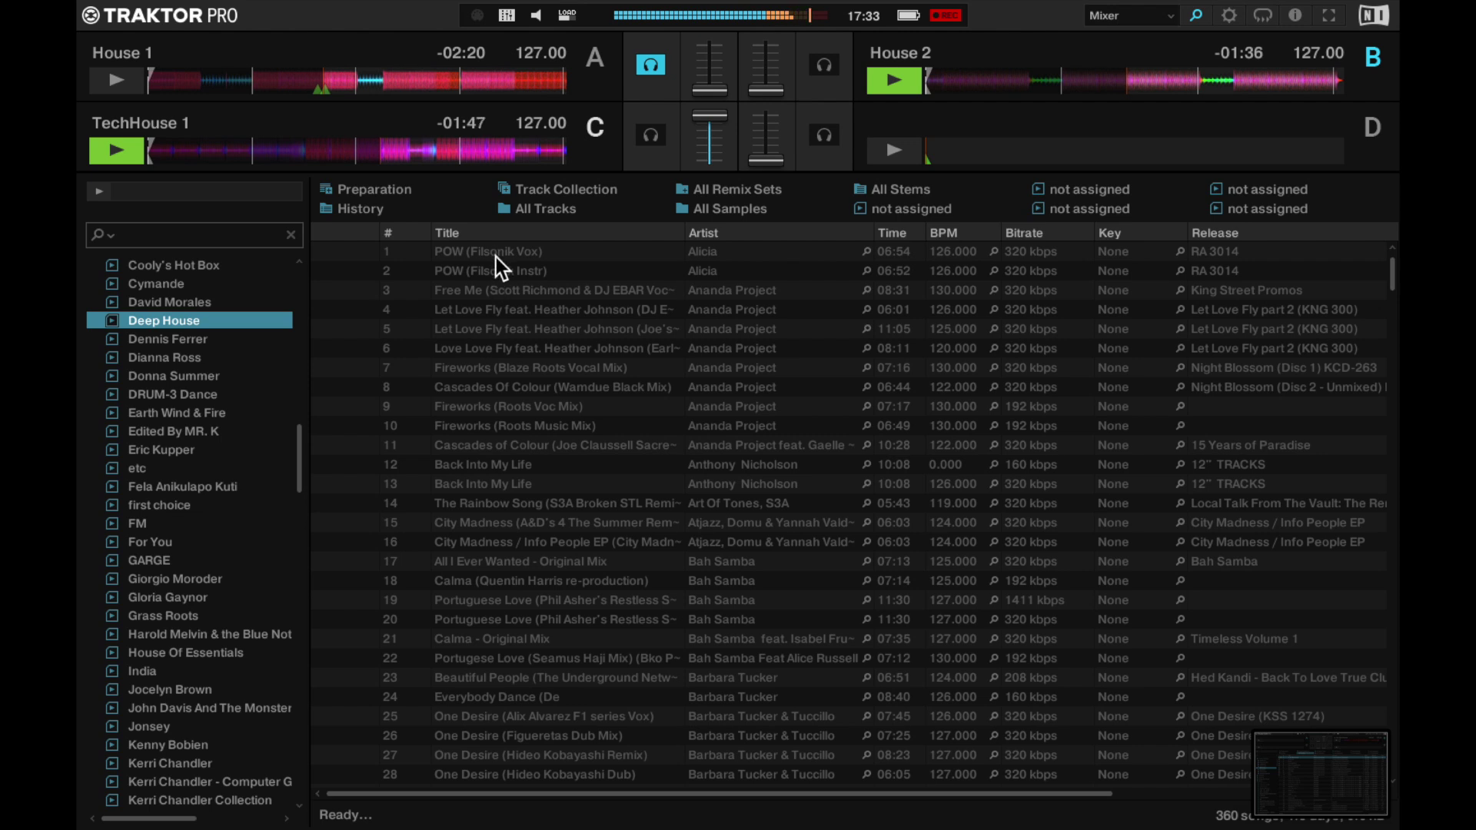
- Load POW (Filsonik Instr) from the Deep House playlist into deck A, and try loading it into deck B
{"action": "left_click", "coordinate": [504, 278]}
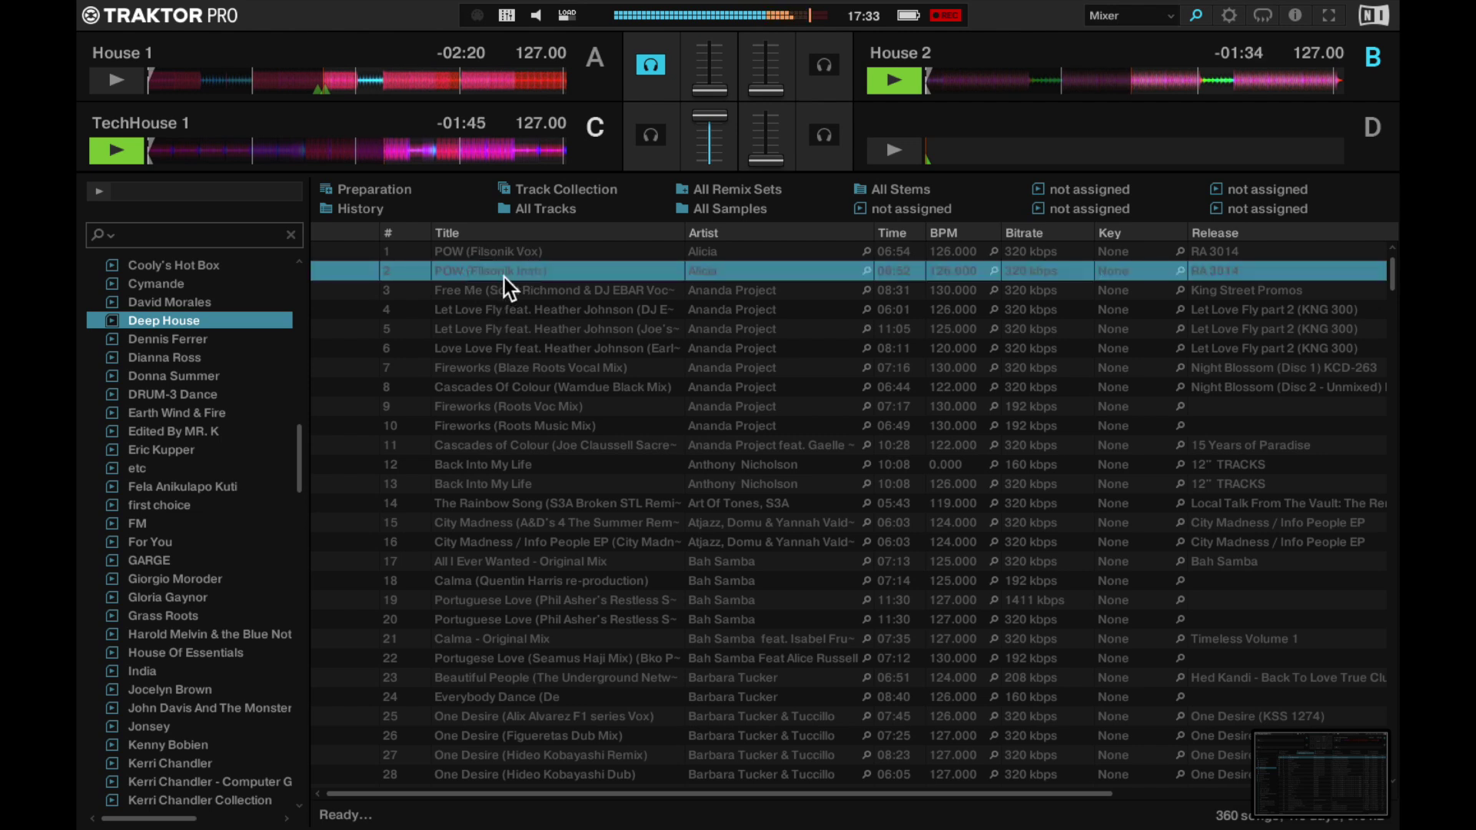
{"action": "key", "text": "ctrl+Right"}
{"action": "key", "text": "ctrl+Left"}
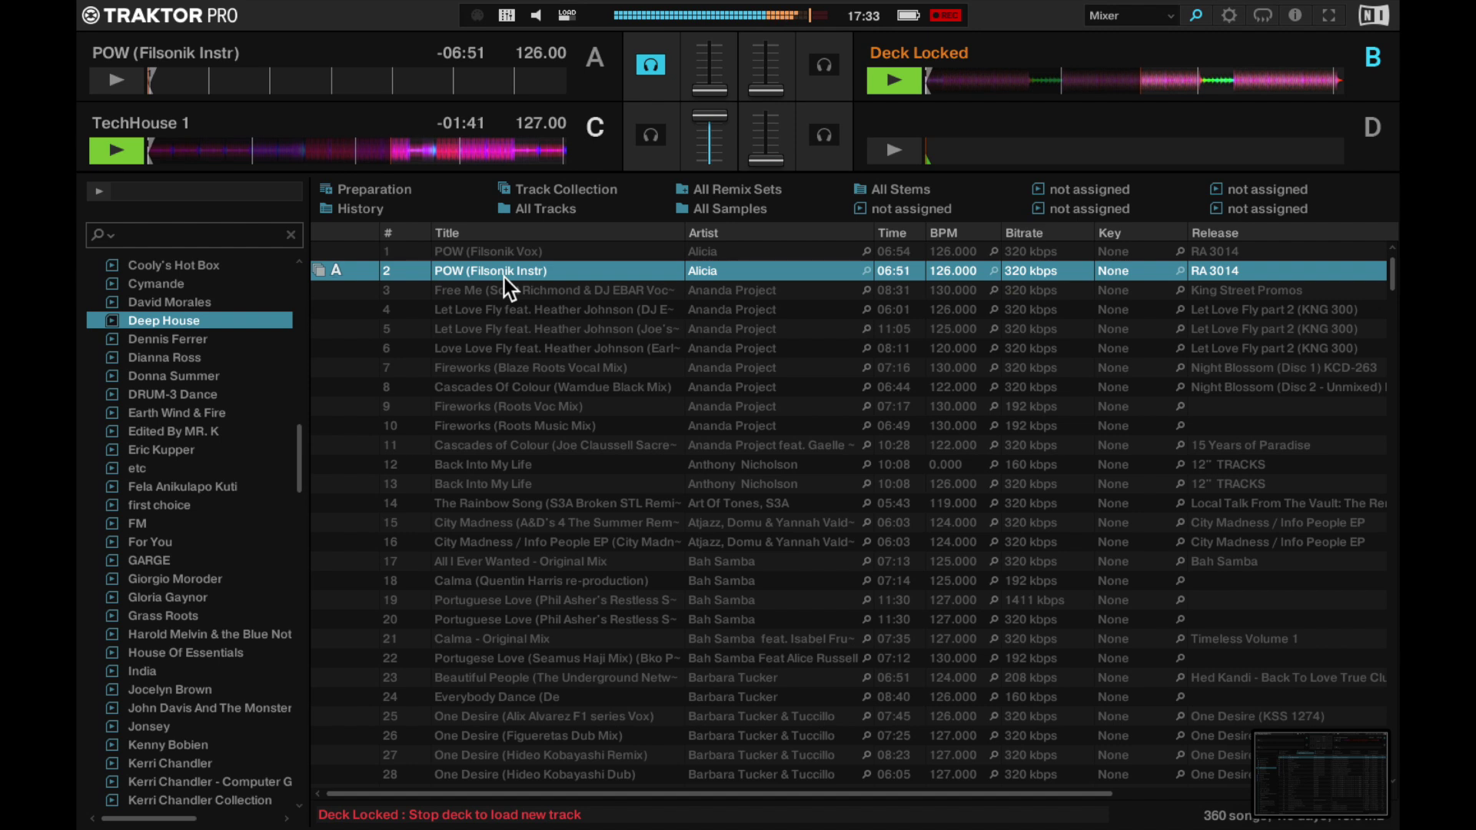
- Return to the deck view and stop House 2 on deck B
{"action": "key", "text": "ctrl+Tab"}
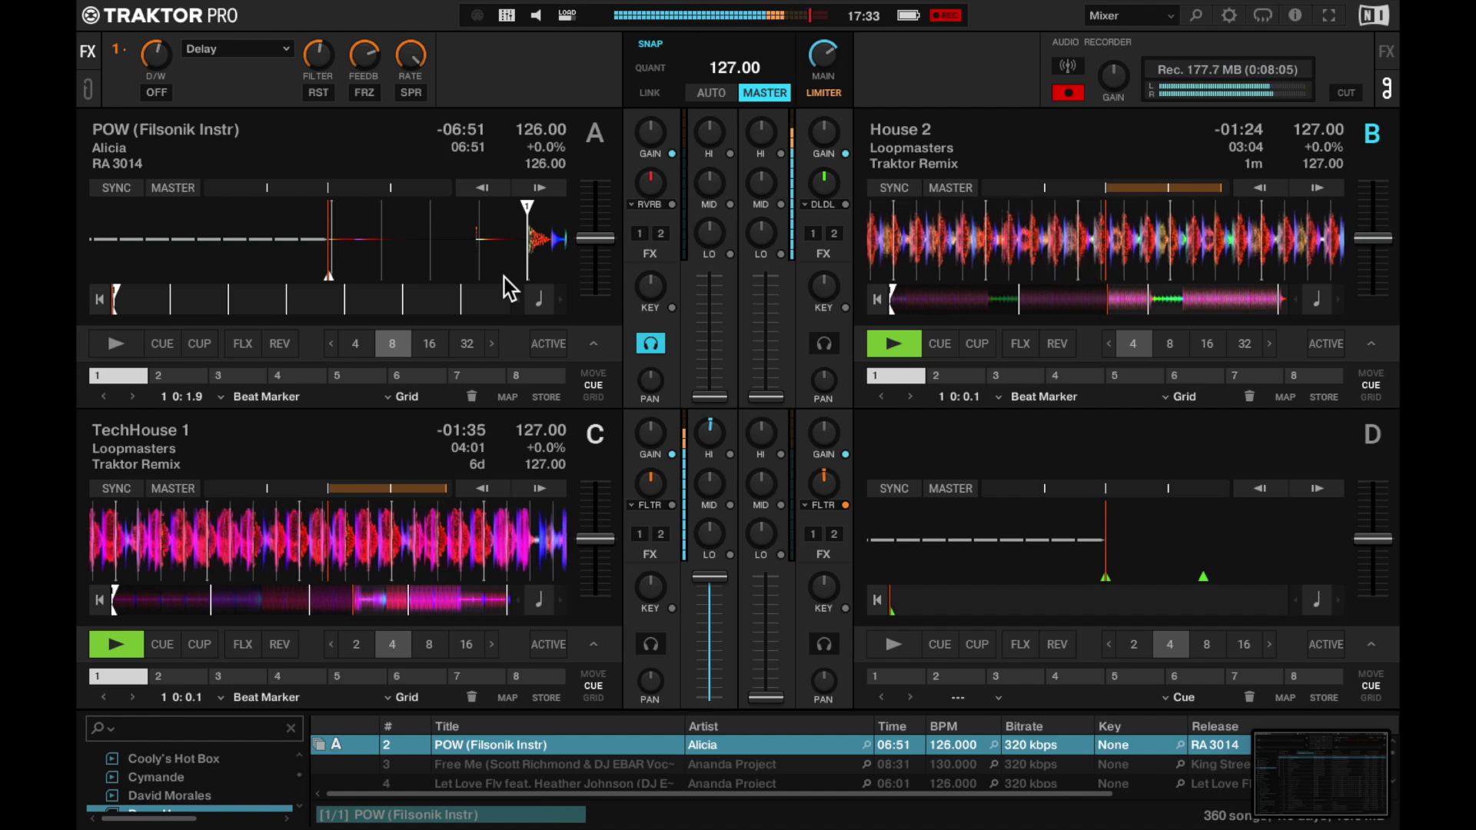
{"action": "key", "text": "space"}
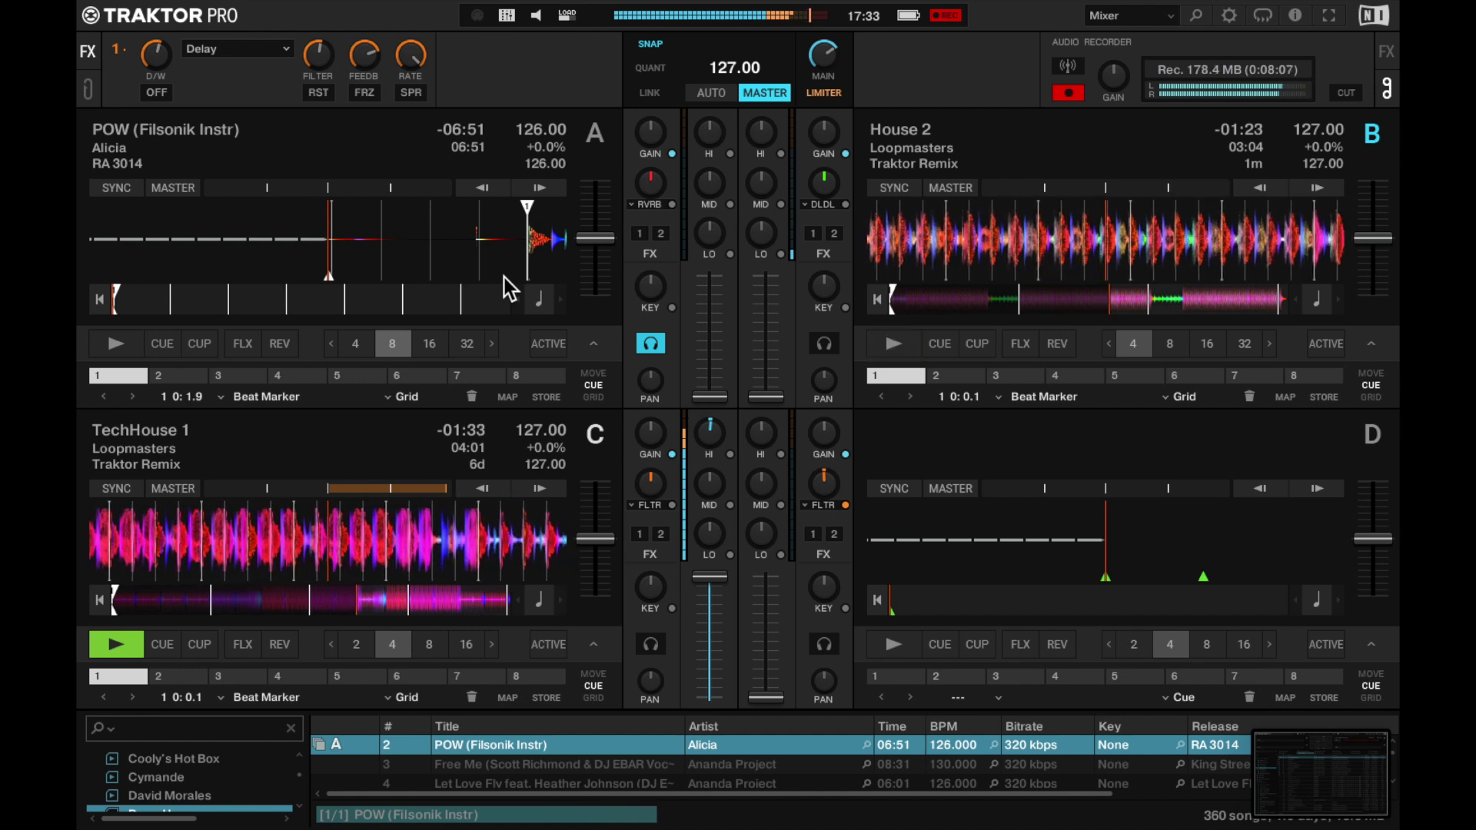
- Load POW (Filsonik Instr) into deck B and Free Me (Scott Richmond & DJ EBAR Vocal) into deck A
{"action": "key", "text": "ctrl+Right"}
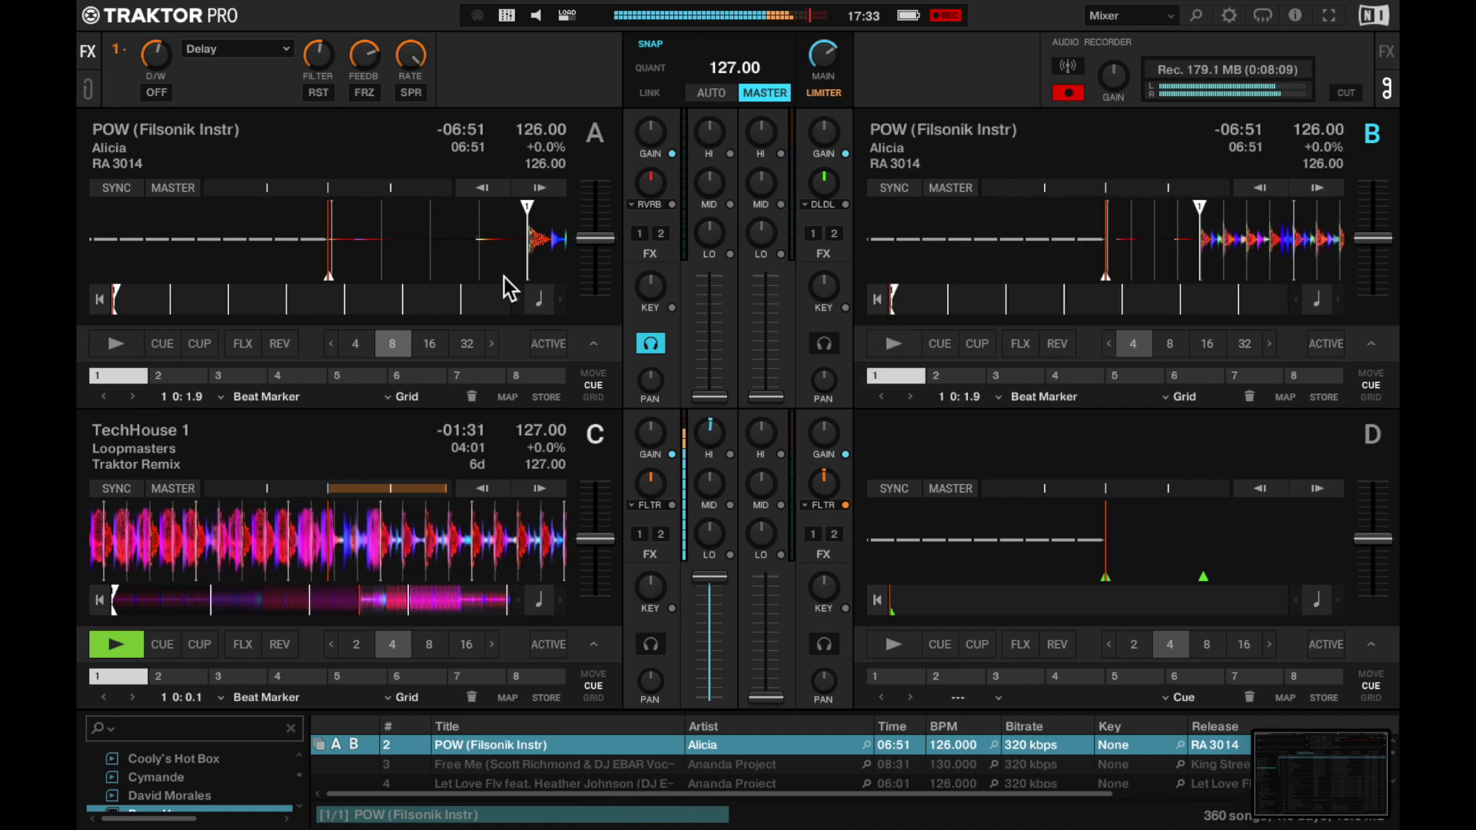
{"action": "key", "text": "Down"}
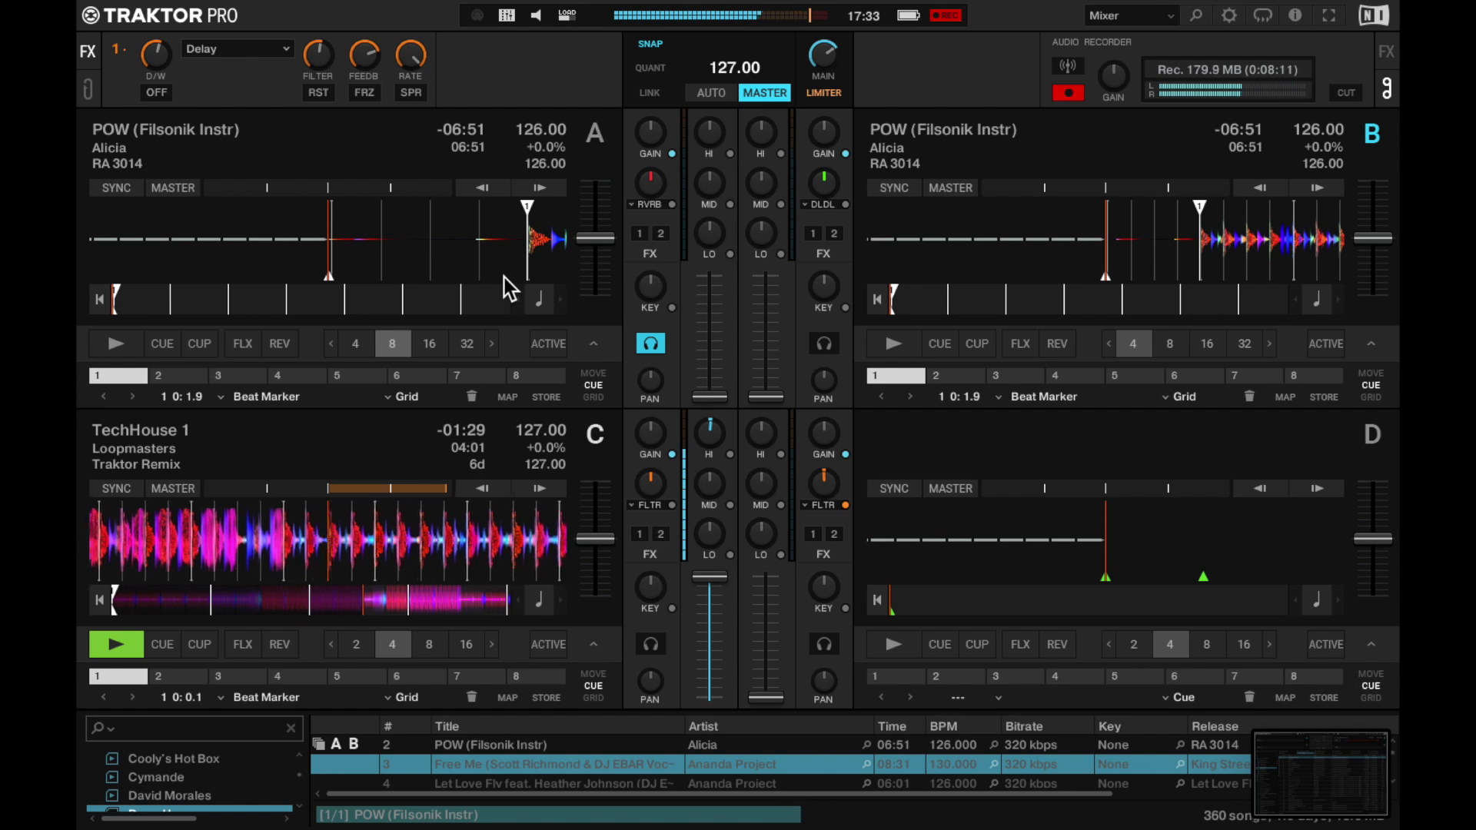
{"action": "key", "text": "ctrl+Left"}
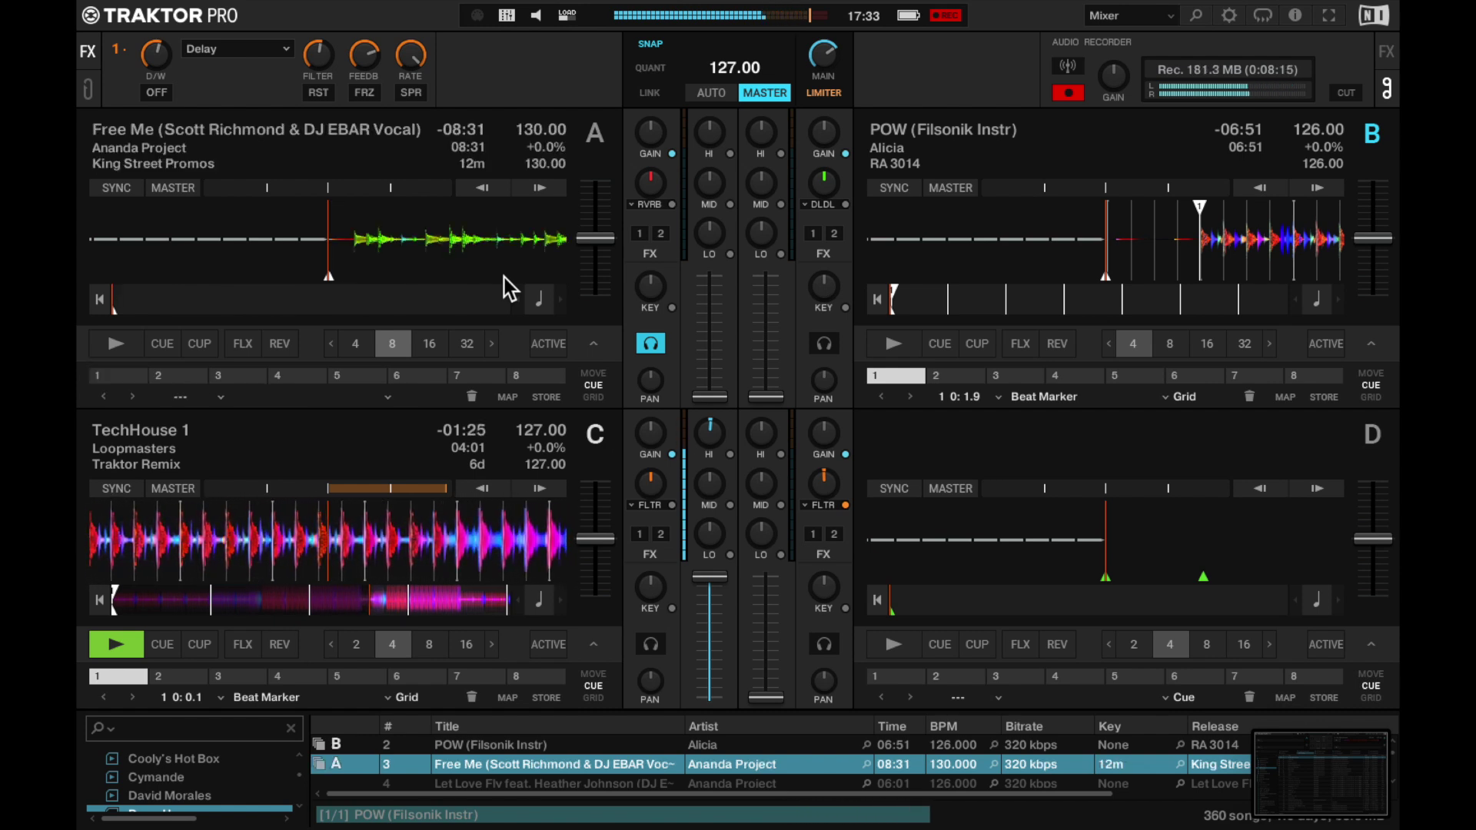
- Enable headphone cueing for deck B and start POW (Filsonik Instr) from its beat marker
{"action": "key", "text": "h"}
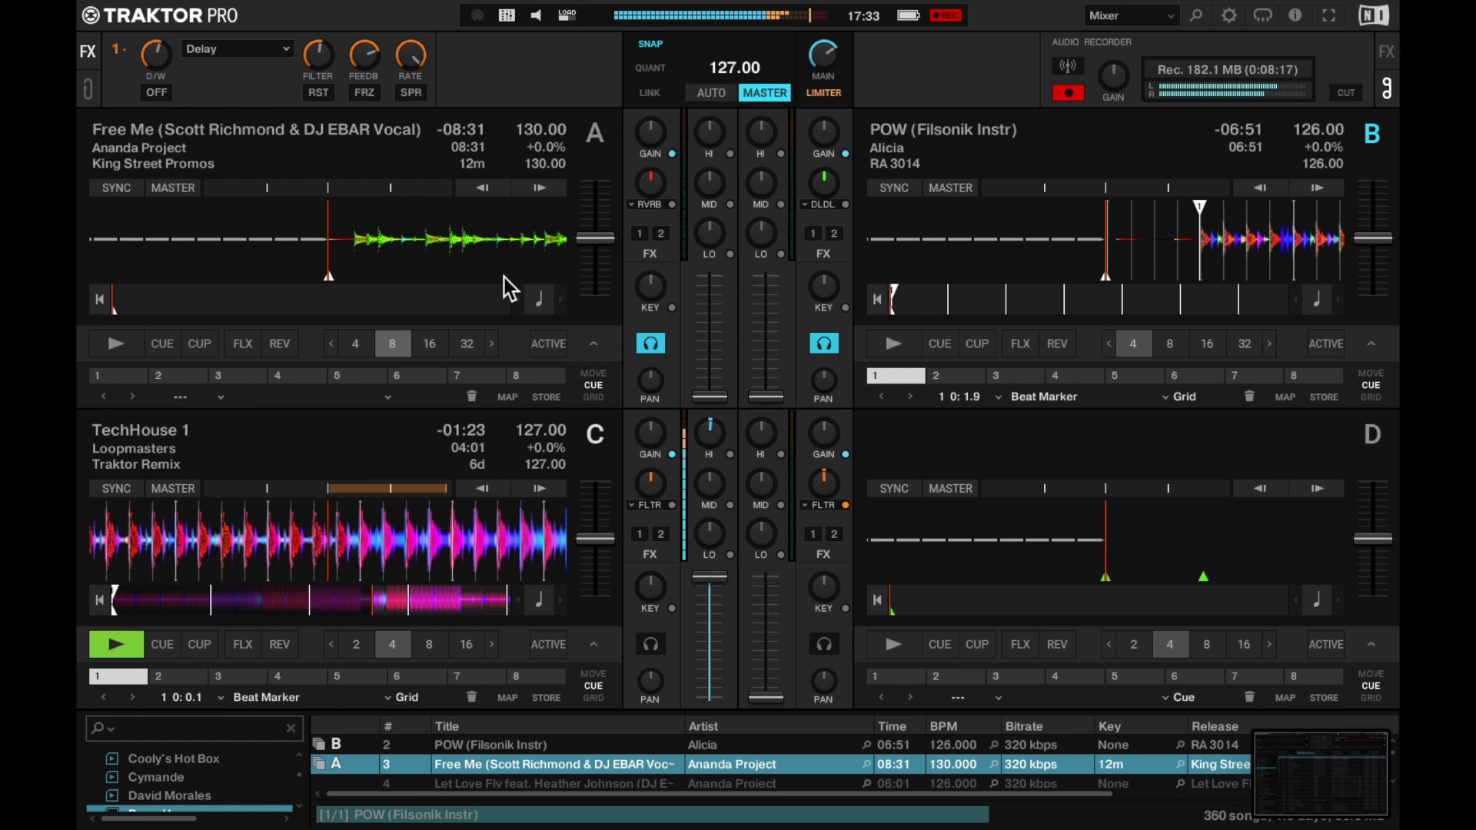
{"action": "key", "text": "space"}
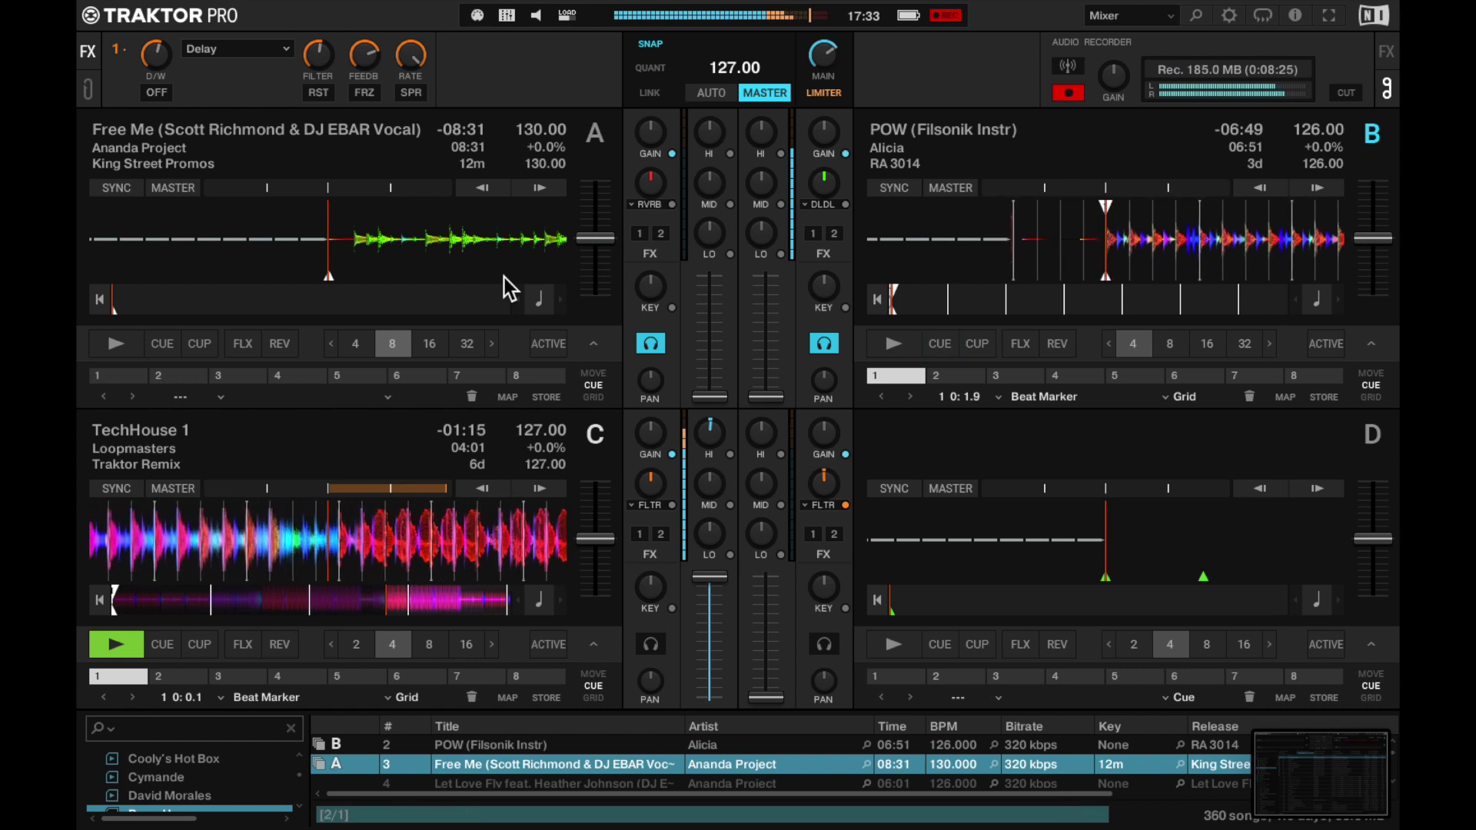
{"action": "key", "text": "space"}
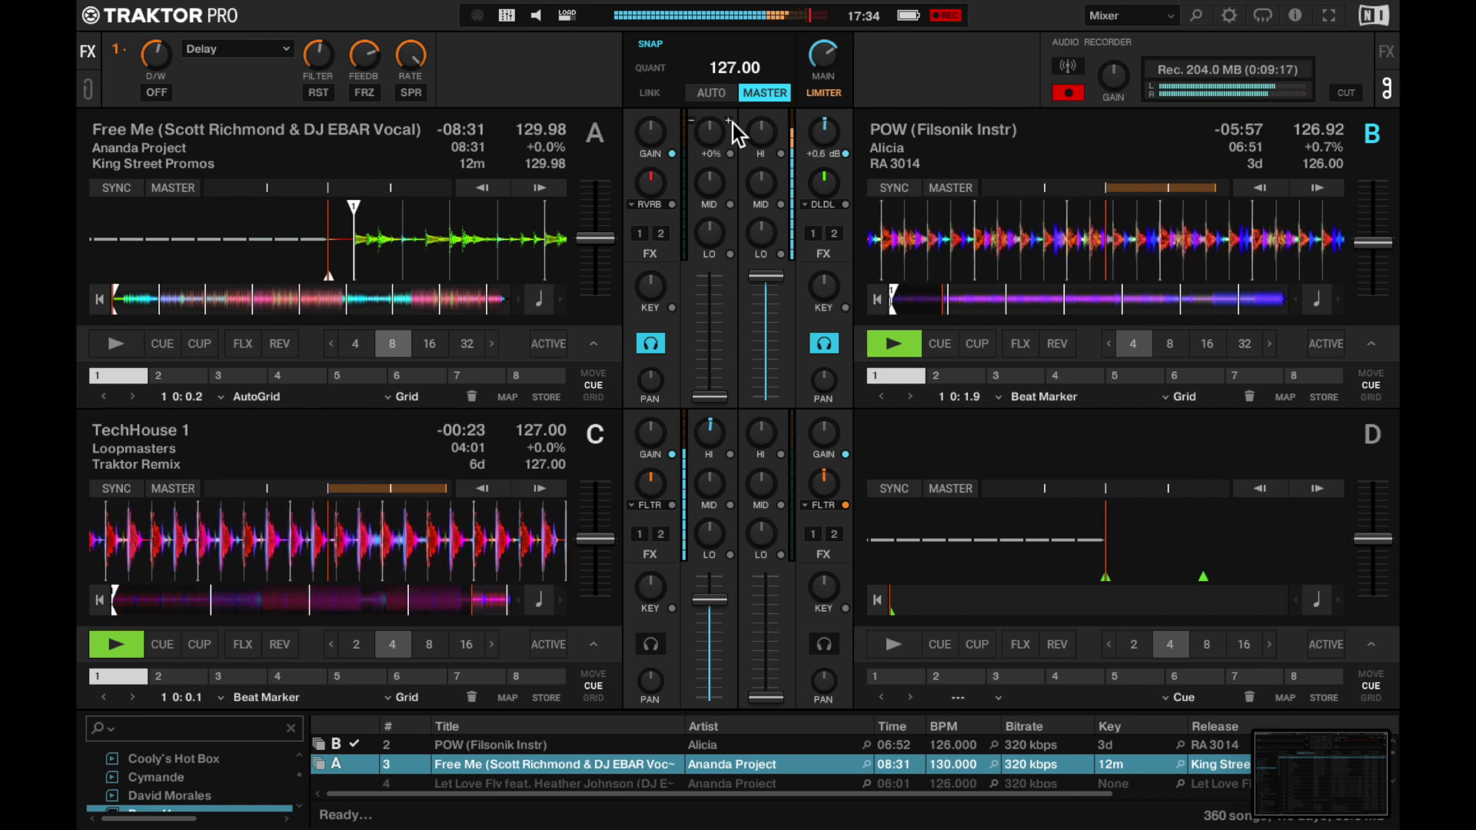
- Set a 4-beat loop on TechHouse 1 in deck C, fade the deck out and stop it
{"action": "key", "text": "4"}
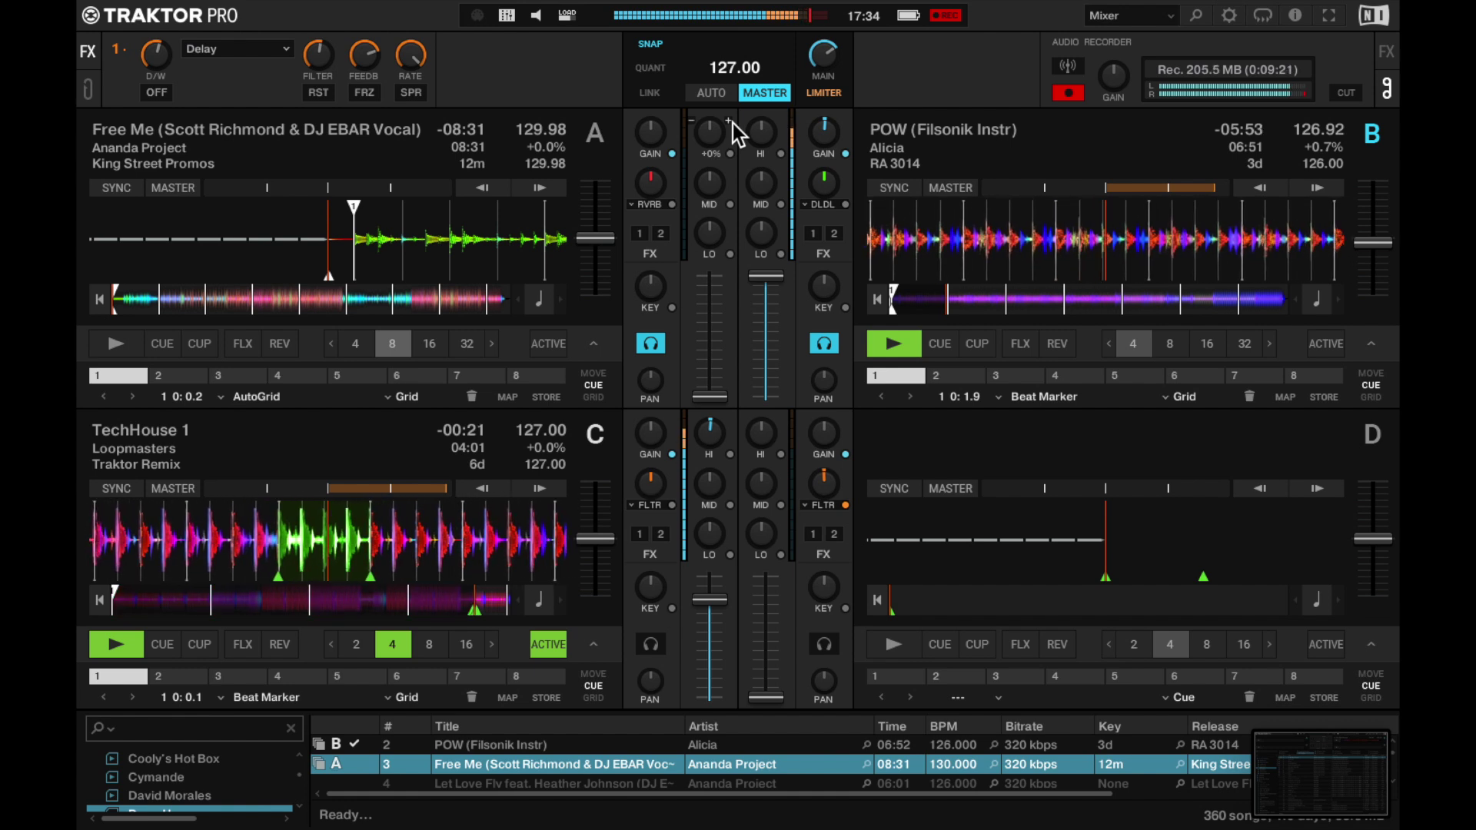
{"action": "key", "text": "w"}
{"action": "key", "text": "e"}
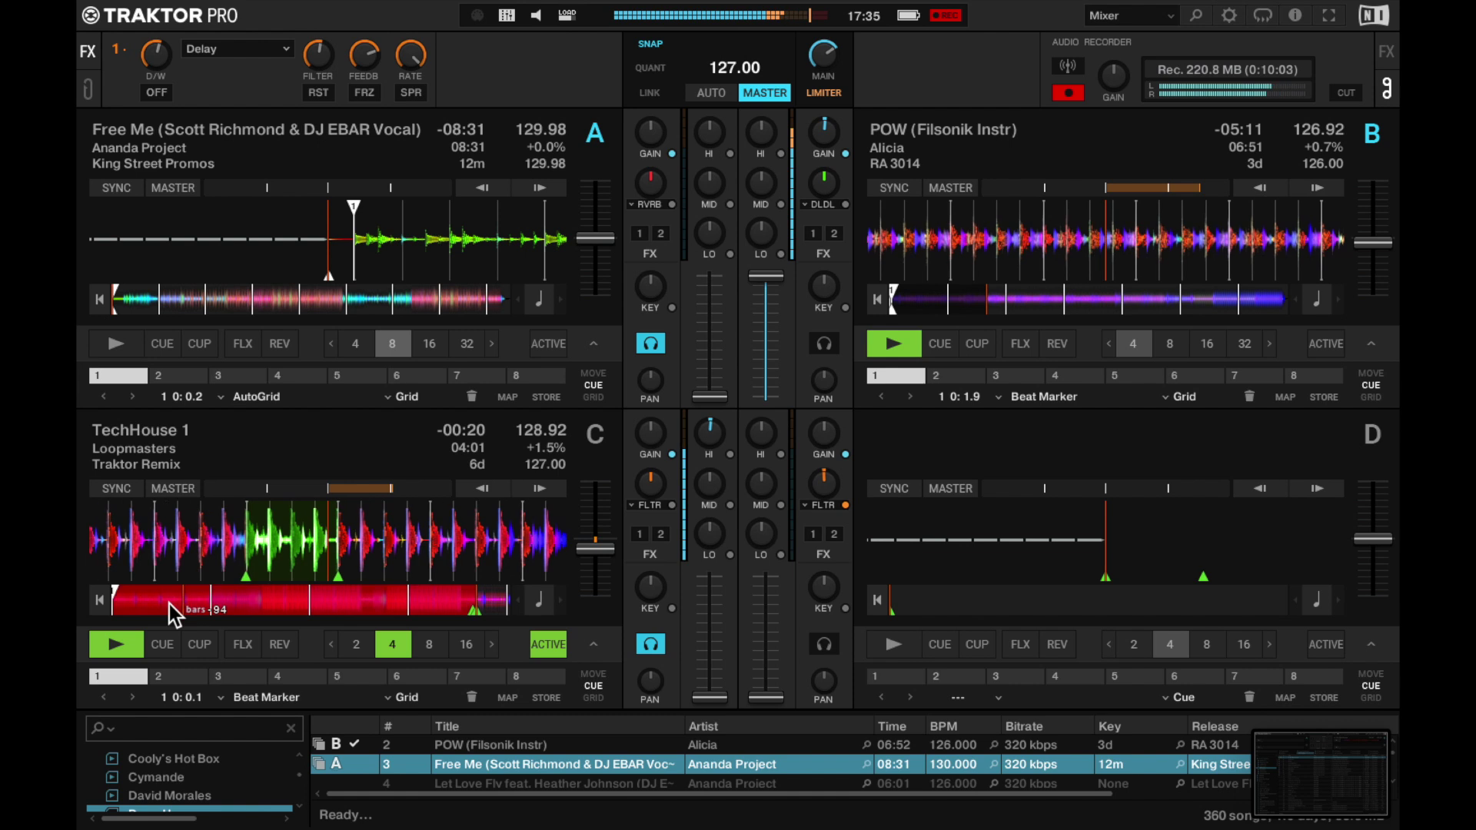
{"action": "left_click", "coordinate": [126, 645]}
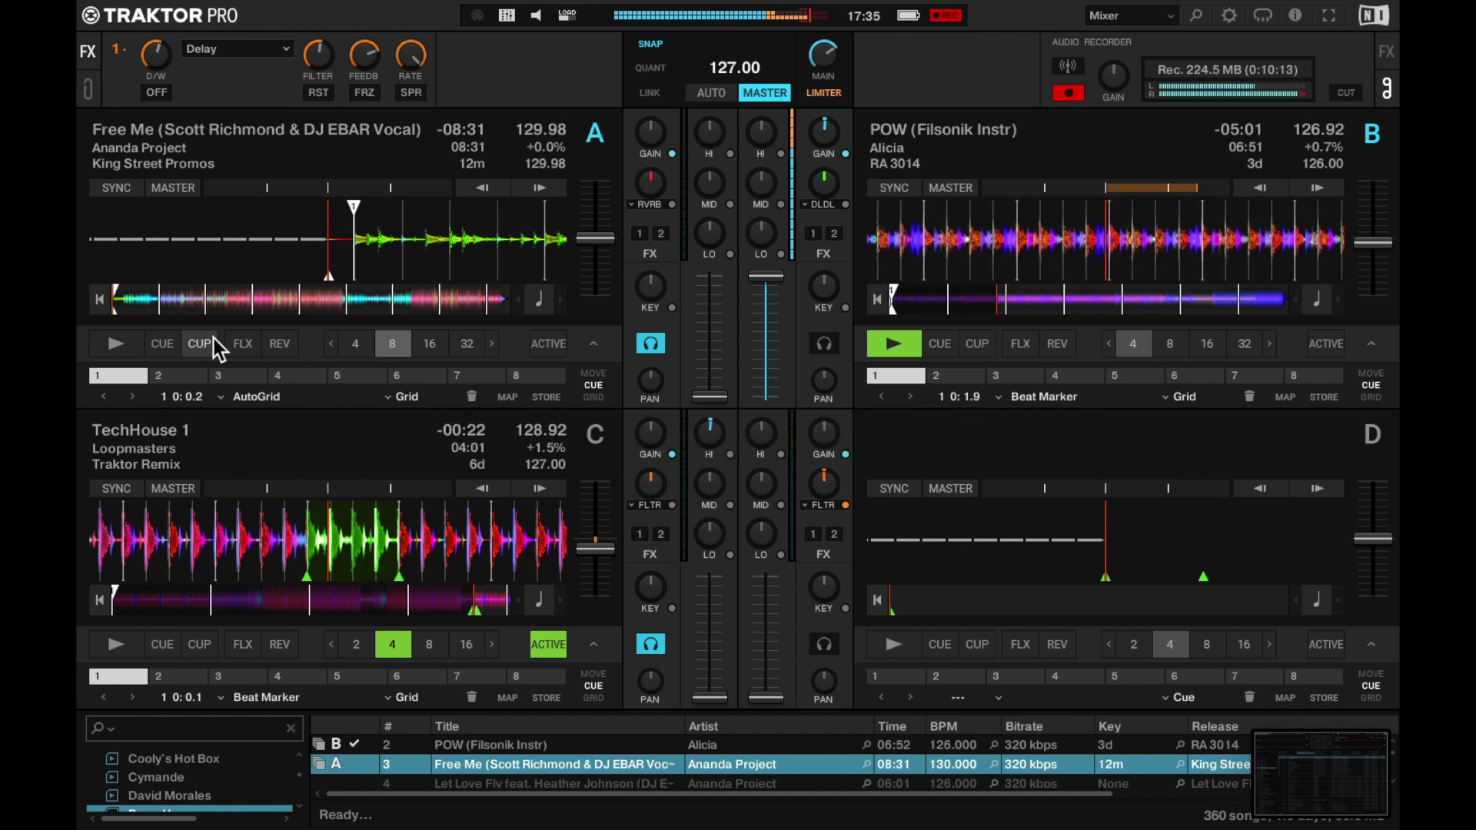
- Cue the first beat of Free Me on deck A repeatedly and start the track against deck B
{"action": "left_click", "coordinate": [214, 340]}
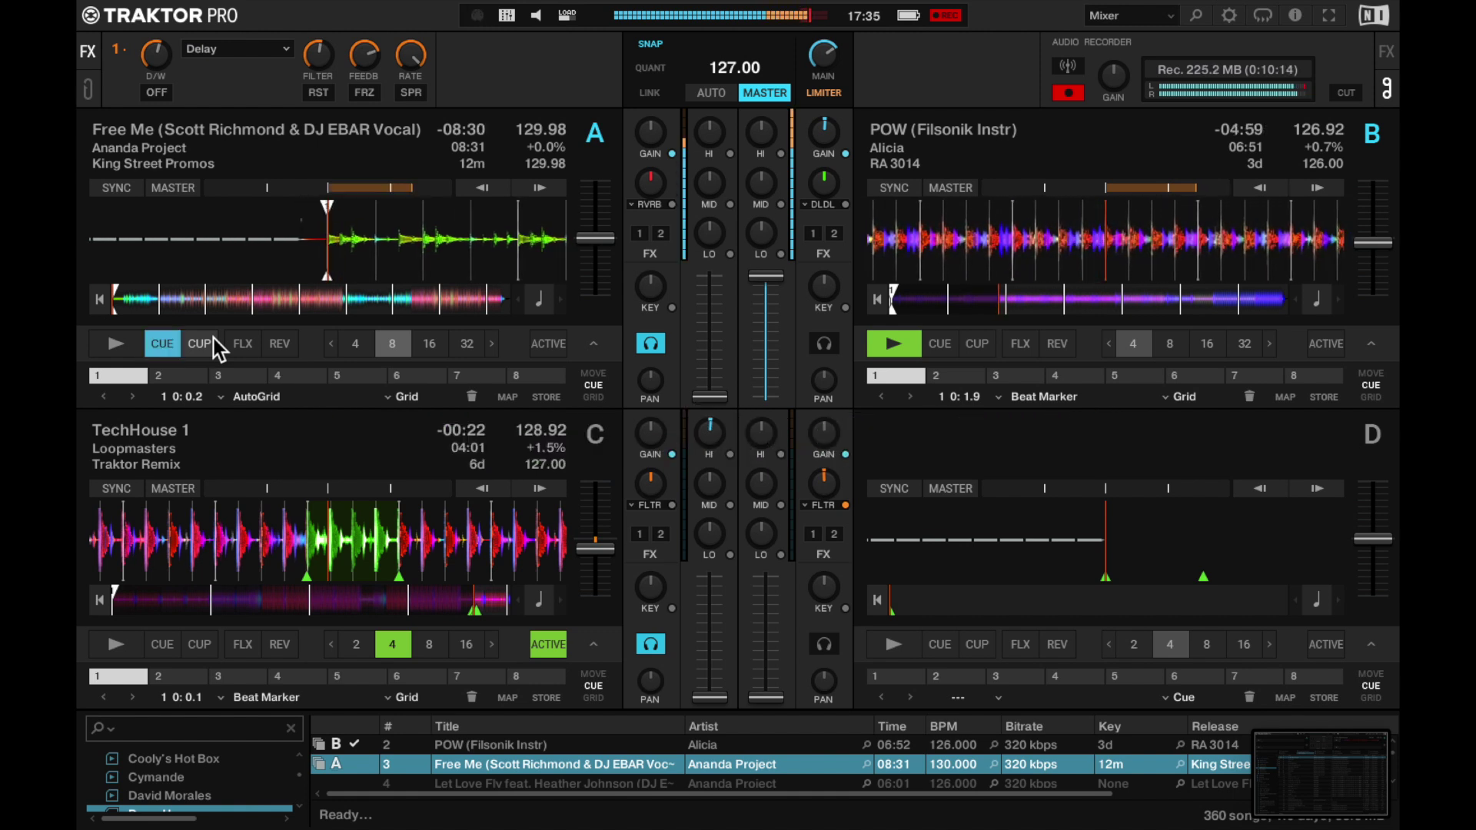
{"action": "left_click", "coordinate": [214, 338]}
{"action": "left_click", "coordinate": [214, 338]}
{"action": "left_click", "coordinate": [214, 339]}
{"action": "left_click", "coordinate": [214, 338]}
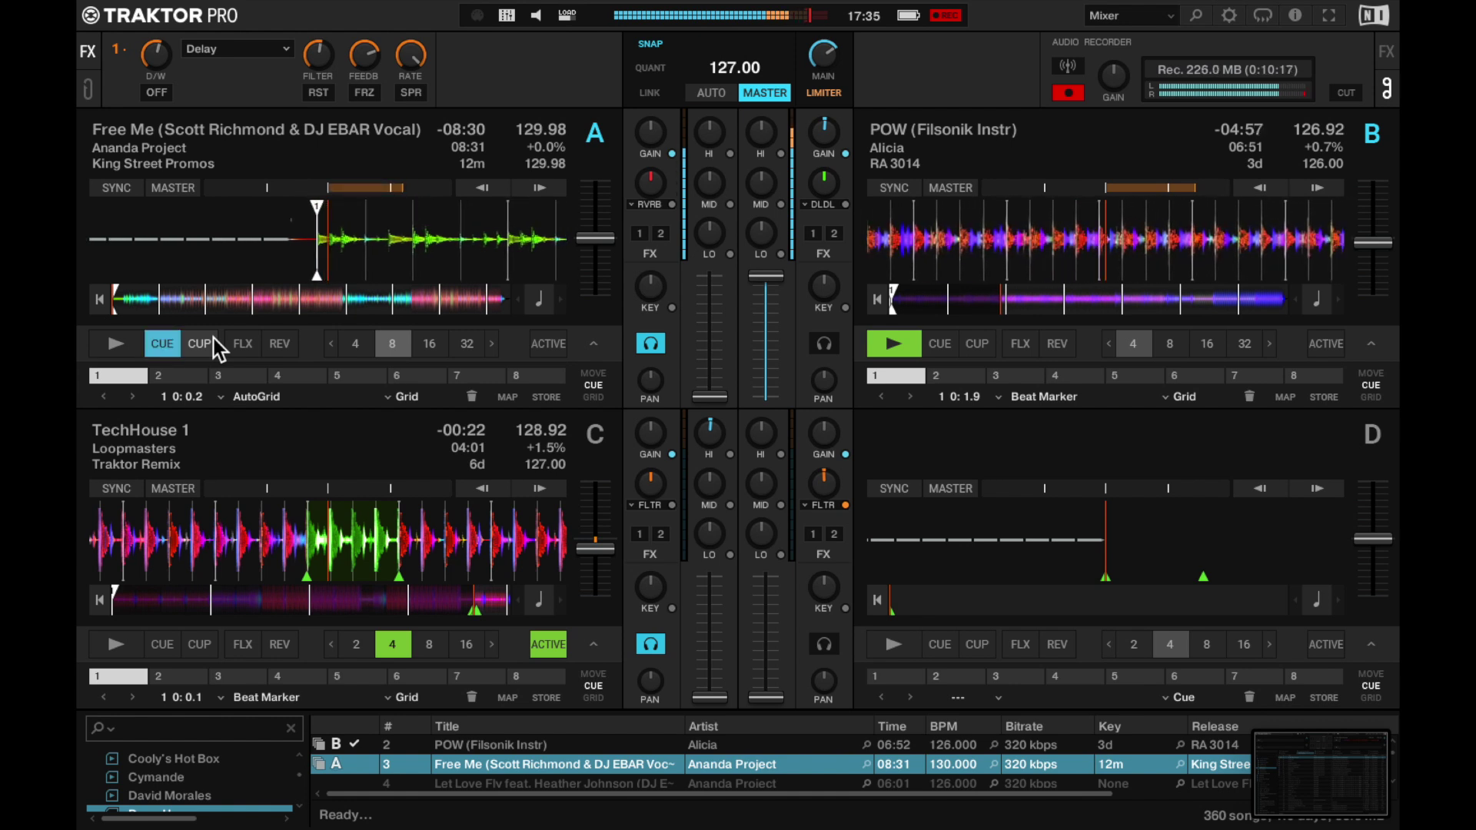
{"action": "left_click", "coordinate": [214, 339]}
{"action": "left_click", "coordinate": [214, 338]}
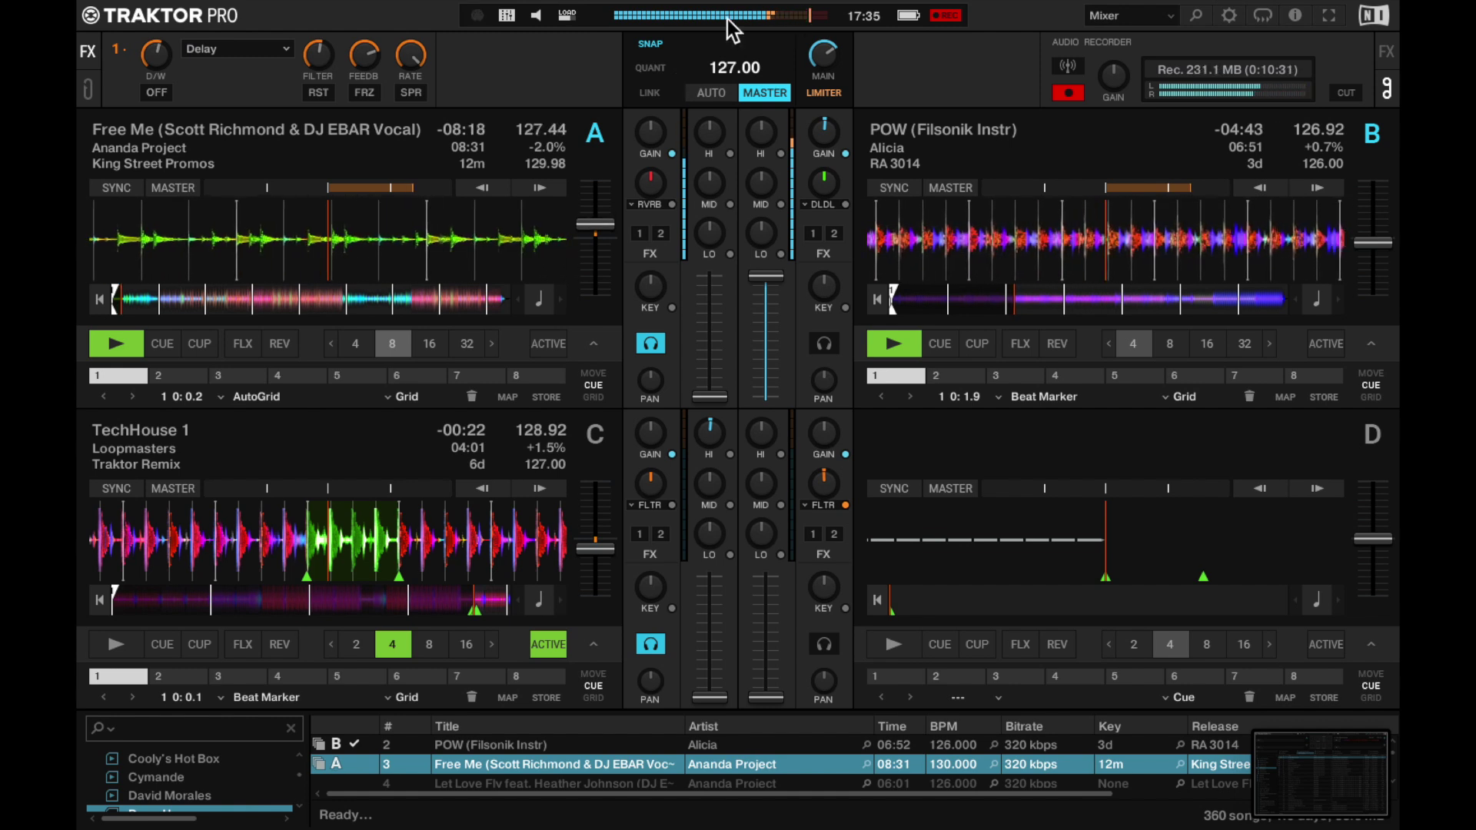
- Stop deck A, load POW (Filsonik Vox) from the Deep House playlist into it and start playback
{"action": "mouse_move", "coordinate": [1197, 21]}
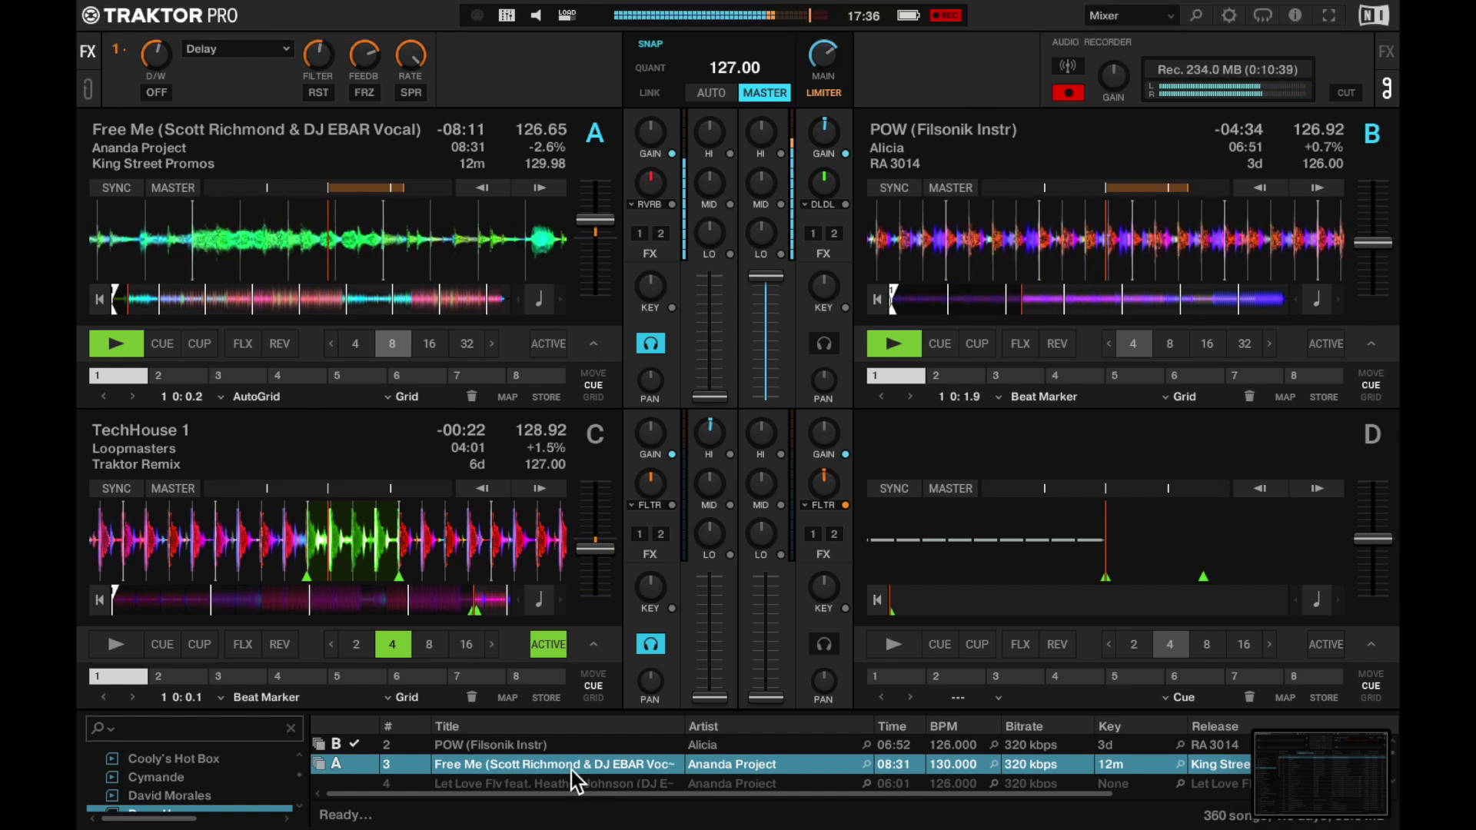
{"action": "scroll", "coordinate": [571, 770], "scroll_direction": "up", "scroll_amount": 1}
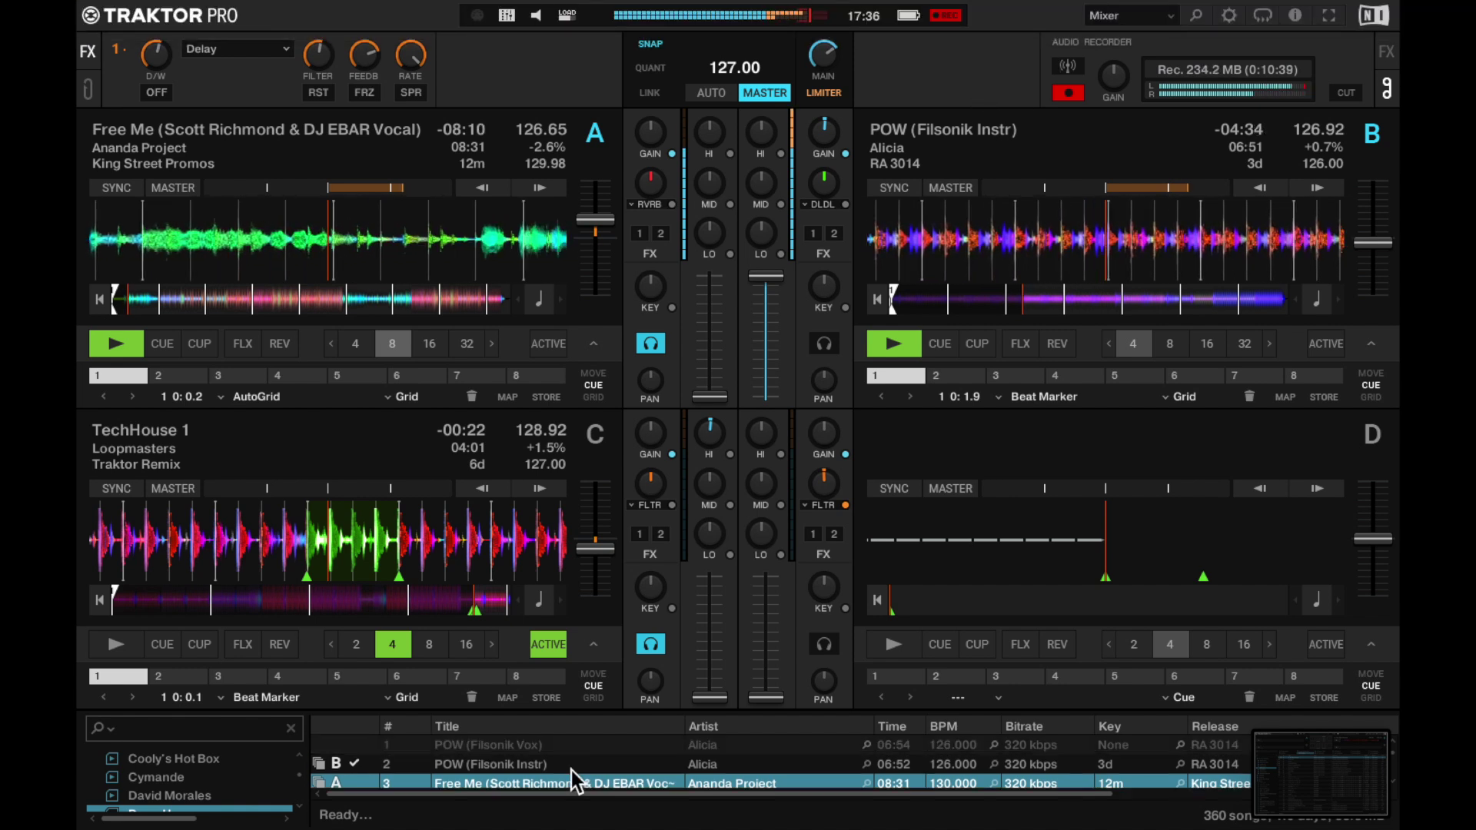
{"action": "left_click", "coordinate": [517, 749]}
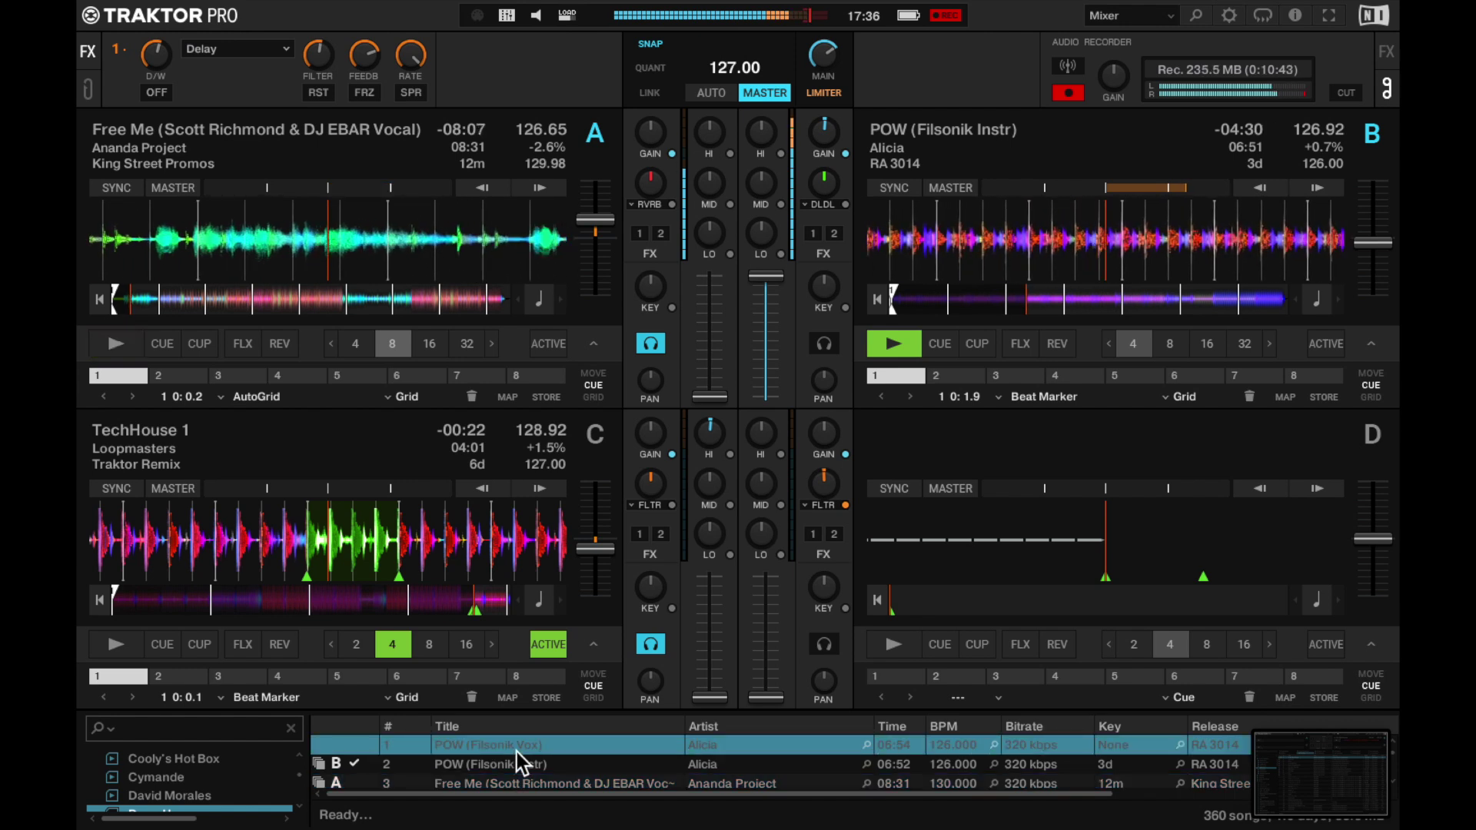
{"action": "key", "text": "ctrl+Left"}
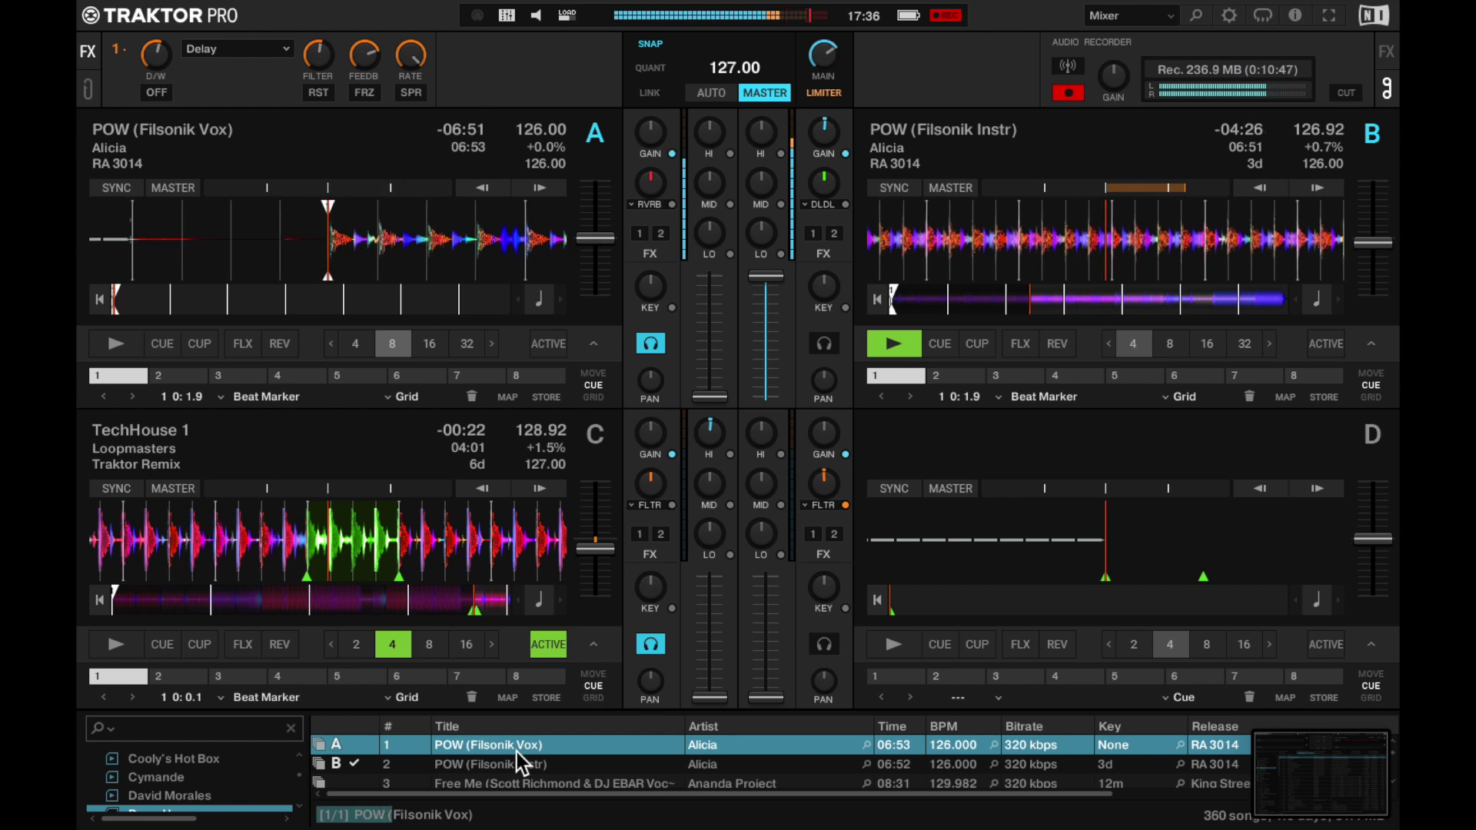
{"action": "key", "text": "space"}
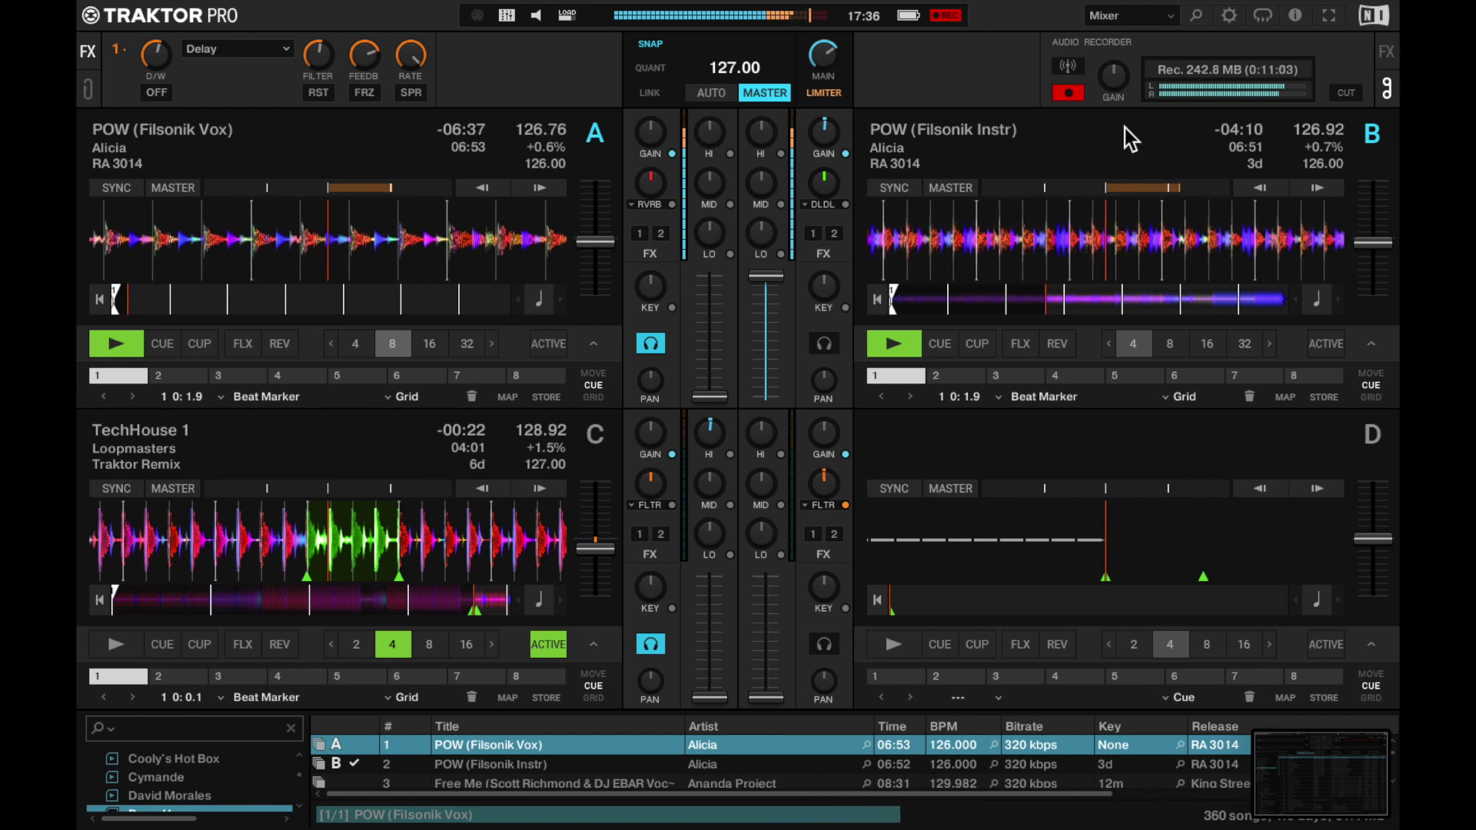
- Review the Transport preferences, including tempo range and sync mode, and close the preferences
{"action": "left_click", "coordinate": [1228, 20]}
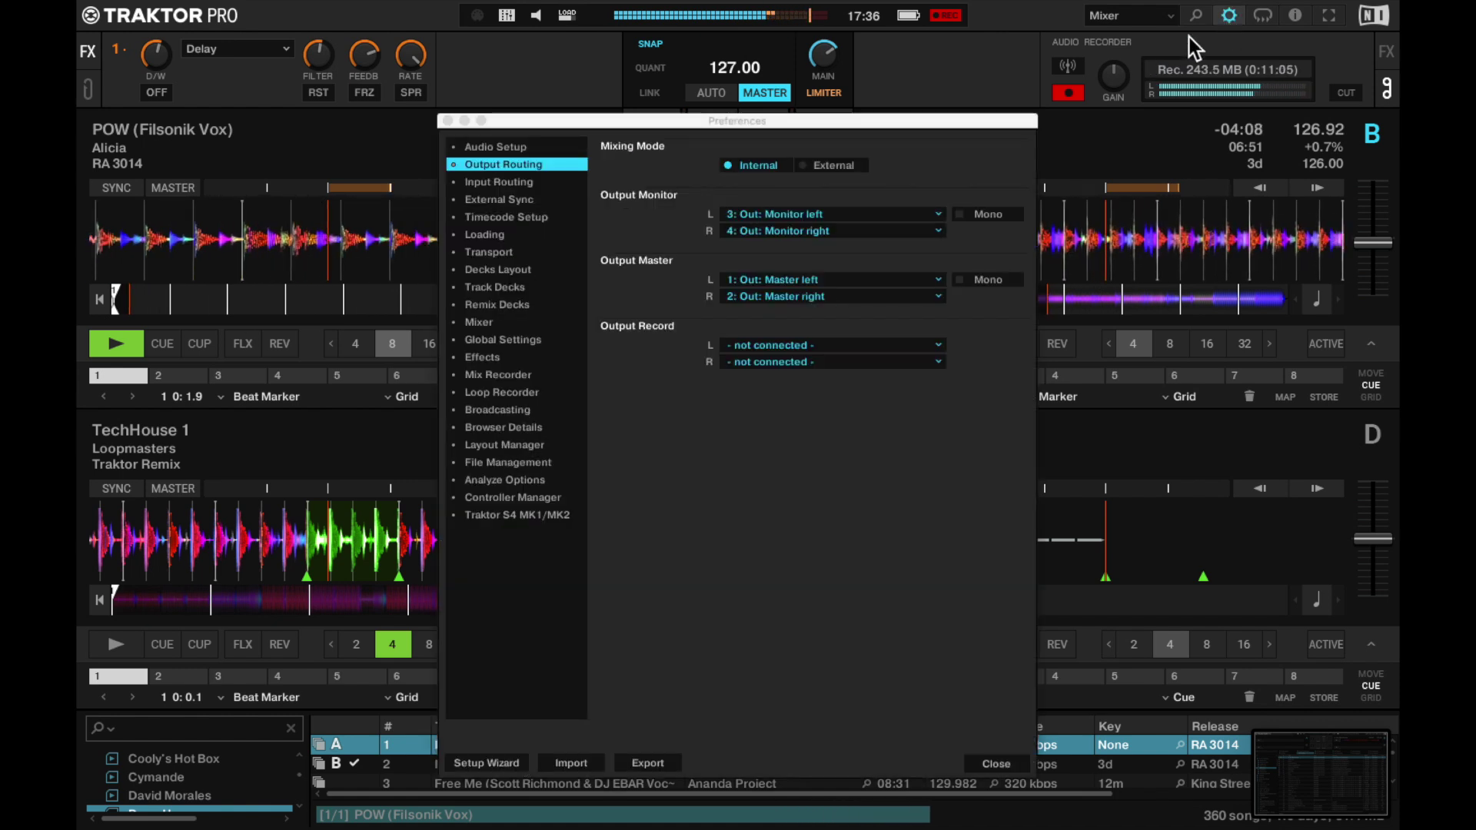
{"action": "left_click", "coordinate": [507, 257]}
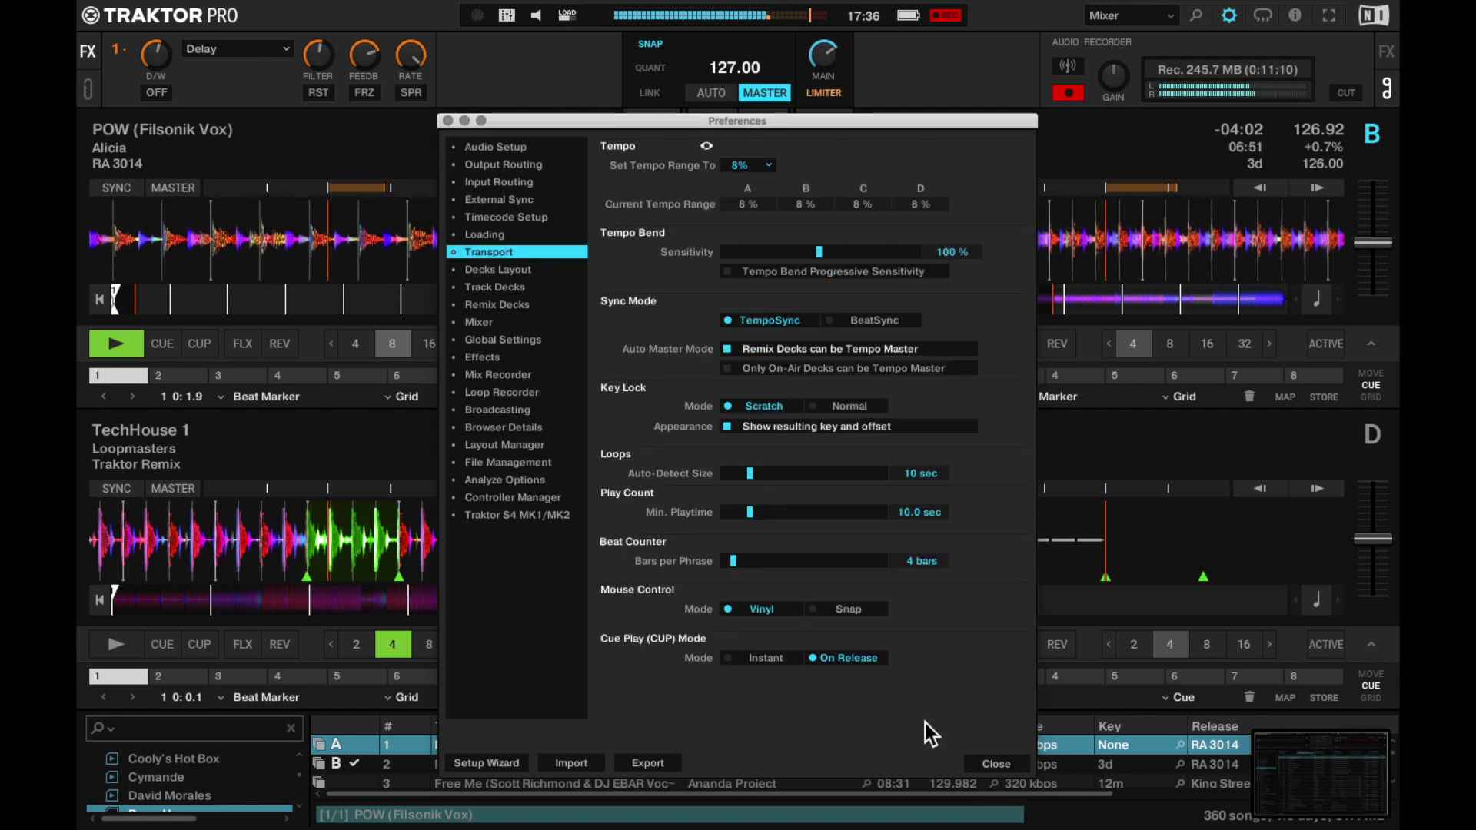
{"action": "left_click", "coordinate": [993, 769]}
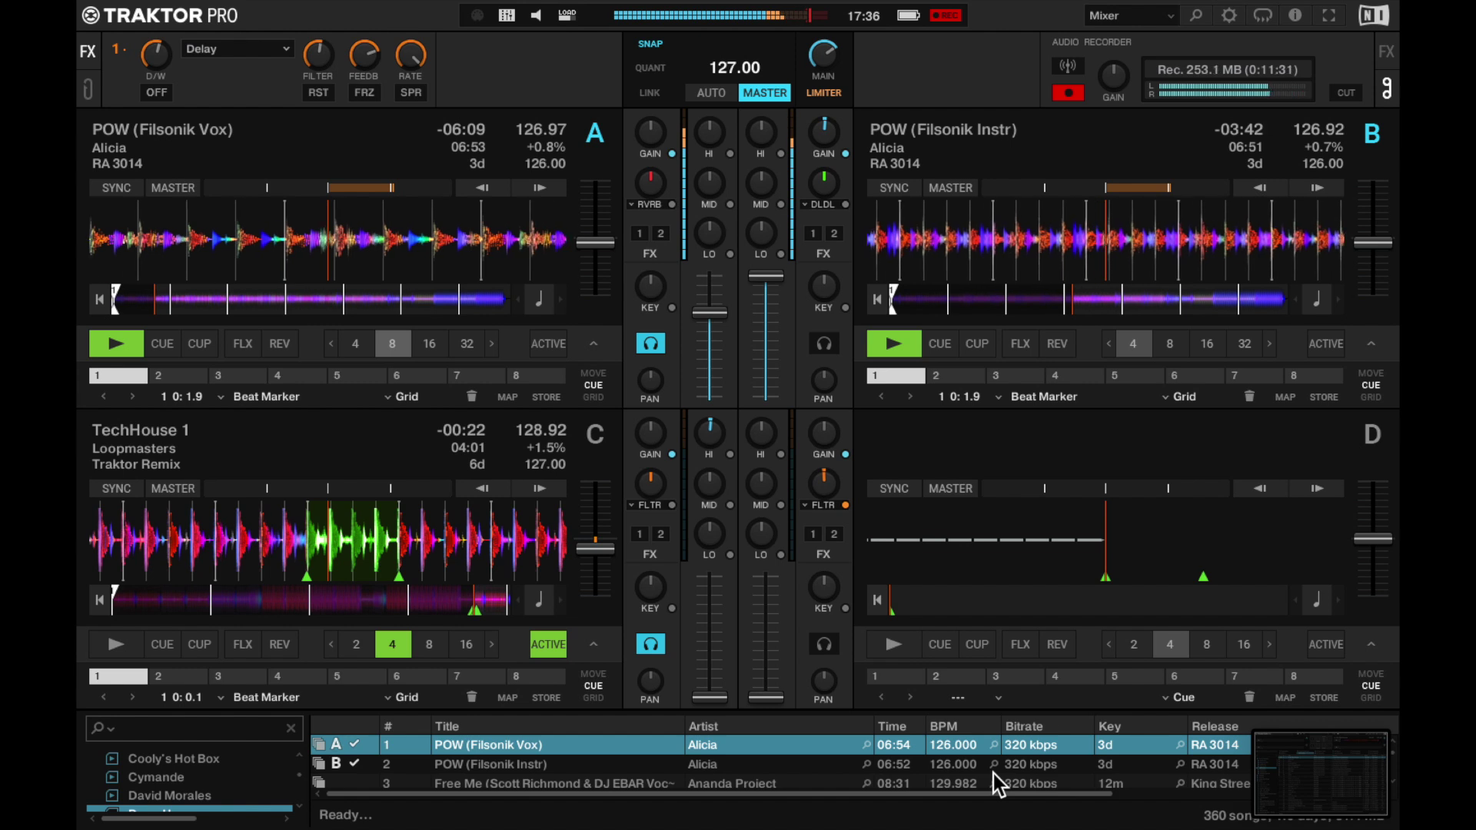
- Try to load track 12, Back Into My Life, from the maximized Deep House playlist into deck D
{"action": "key", "text": "ctrl+b"}
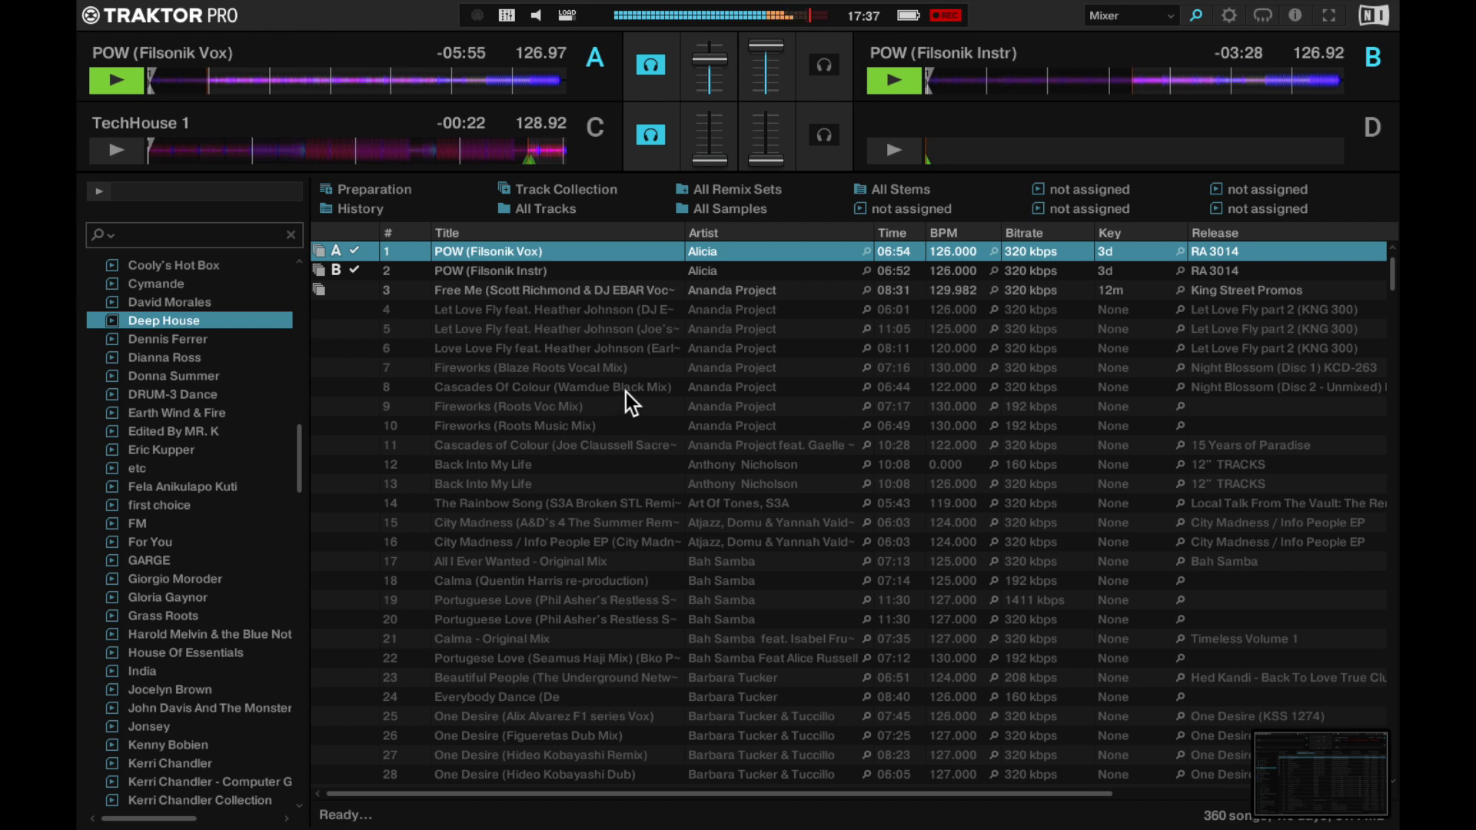
{"action": "left_click", "coordinate": [619, 468]}
{"action": "left_click_drag", "start_coordinate": [612, 467], "coordinate": [962, 135]}
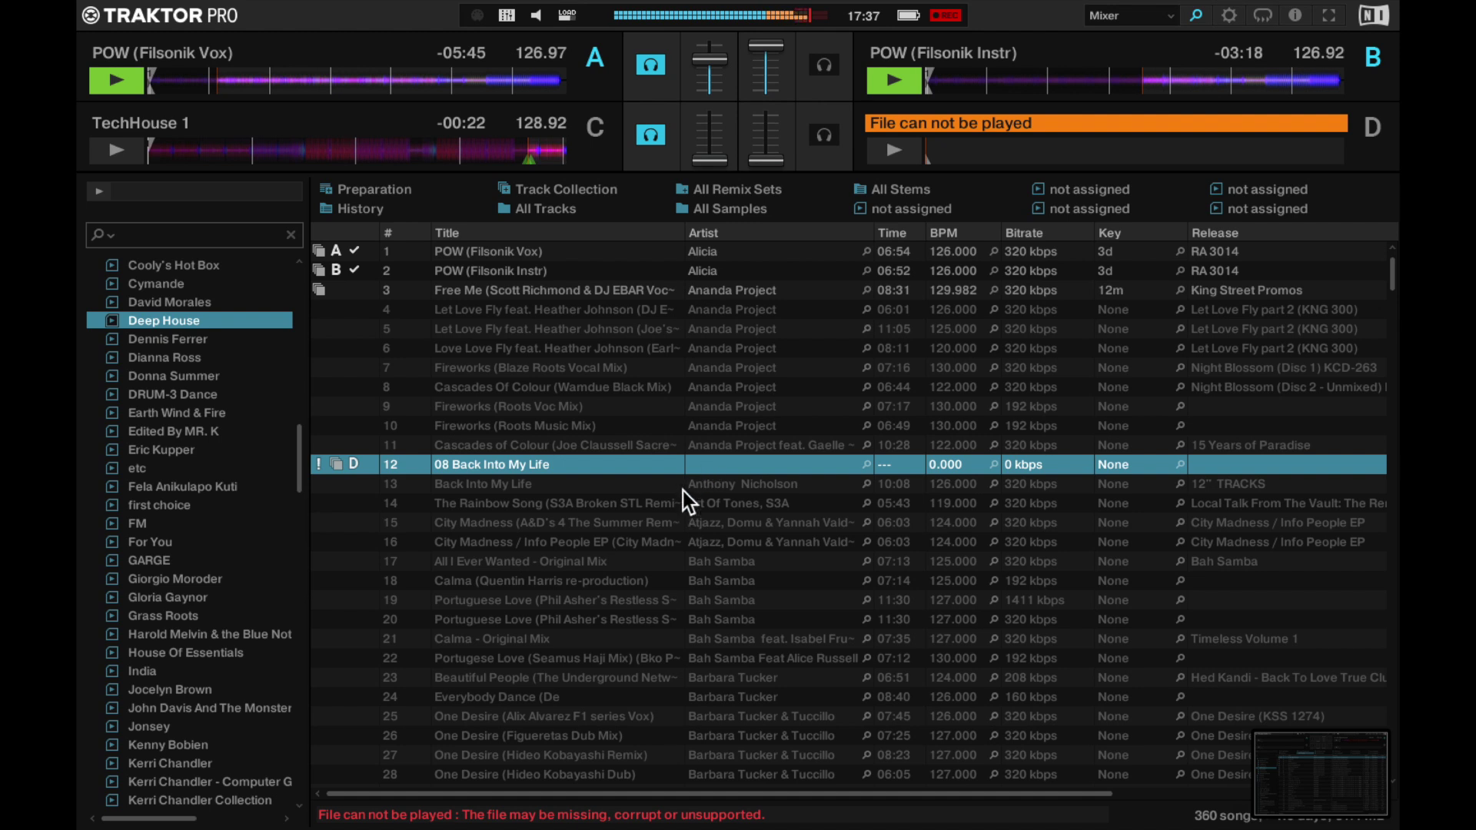
- Load track 13, Back Into My Life, into deck D and return to the deck view
{"action": "left_click", "coordinate": [630, 489]}
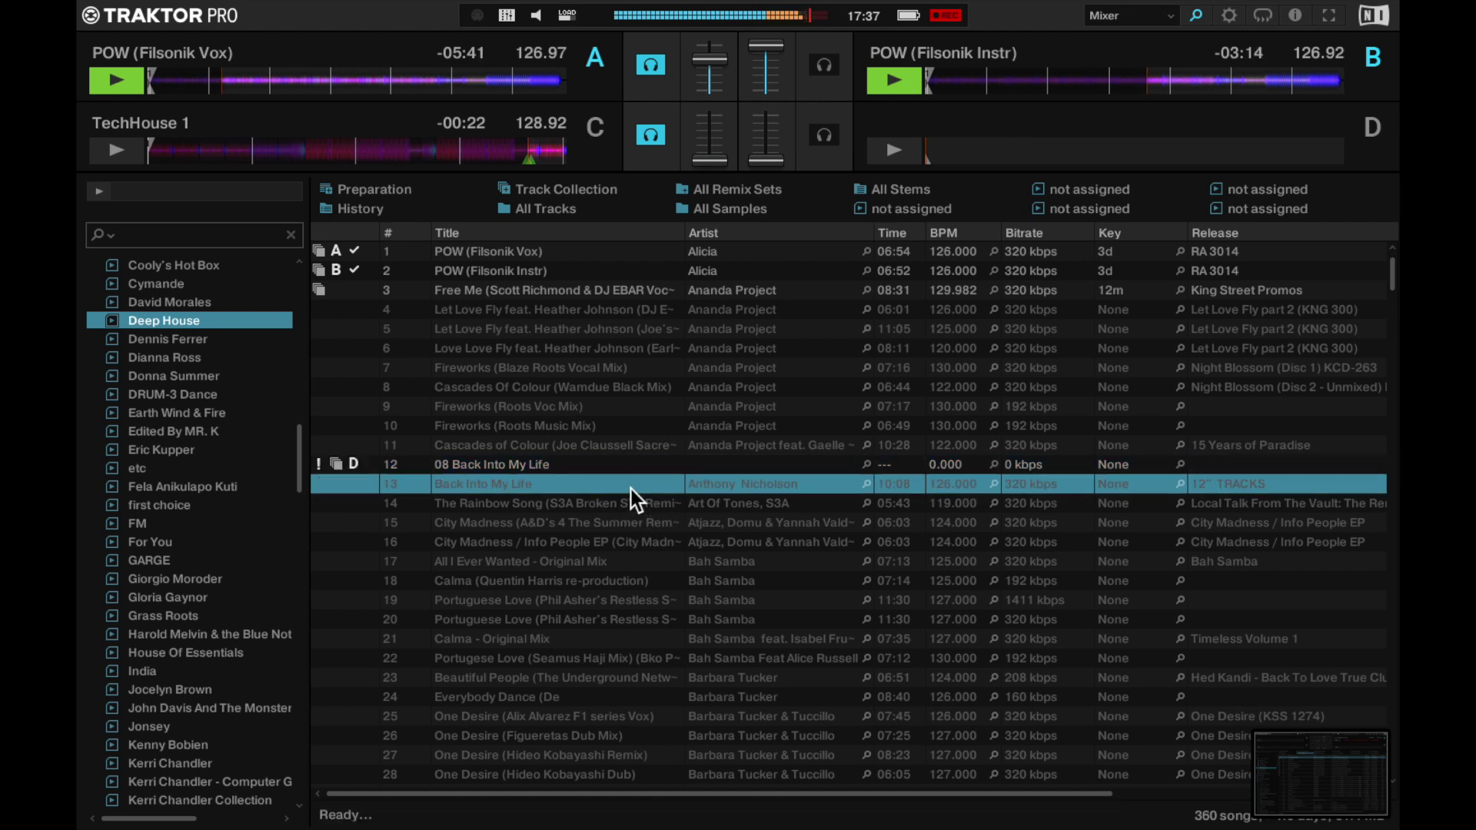
{"action": "left_click", "coordinate": [973, 172]}
{"action": "left_click_drag", "start_coordinate": [506, 487], "coordinate": [957, 151]}
{"action": "key", "text": "Tab"}
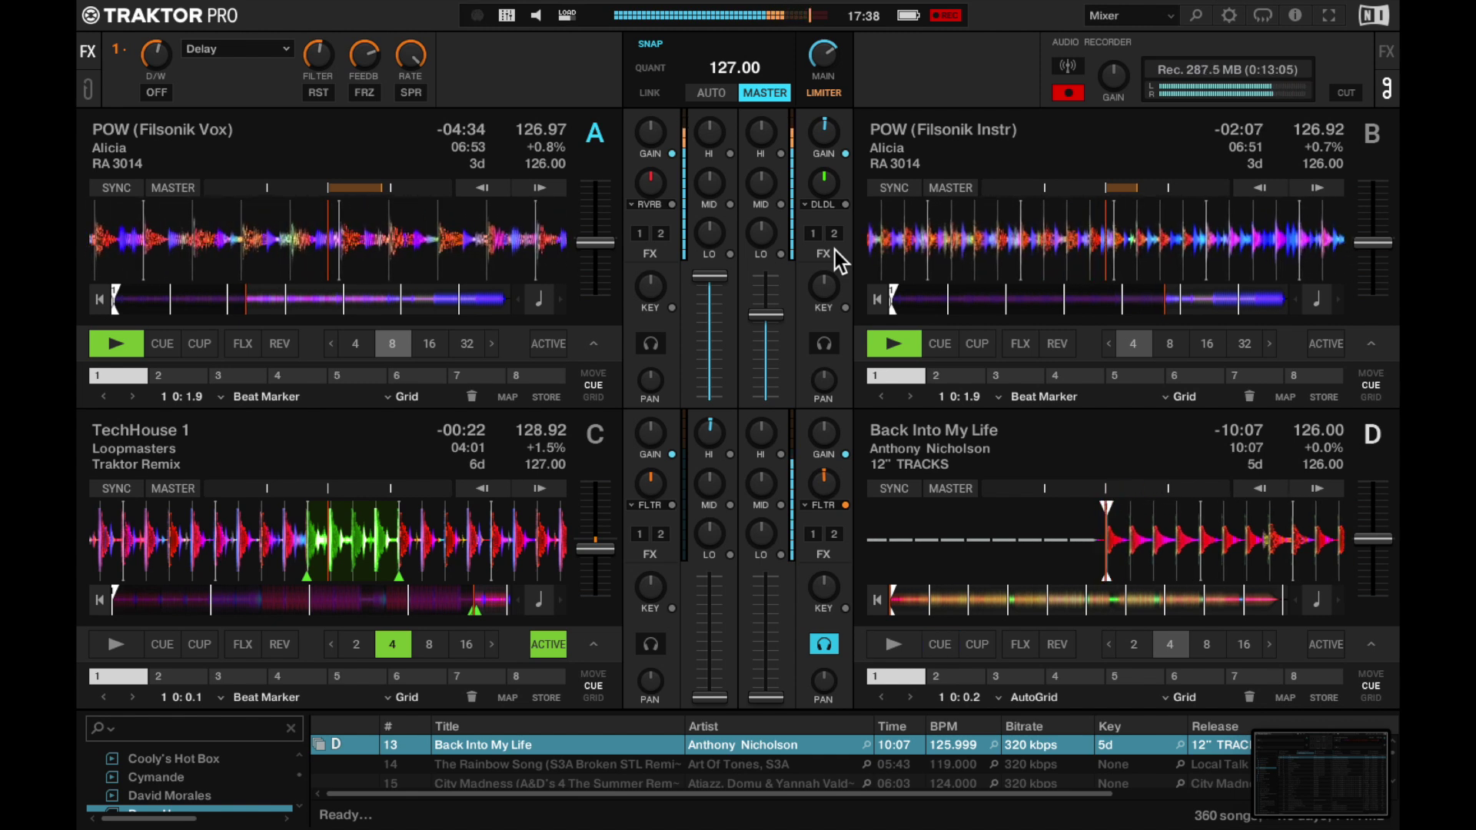
- Start Back Into My Life on deck D with a 4-beat loop and stop deck B
{"action": "key", "text": "space"}
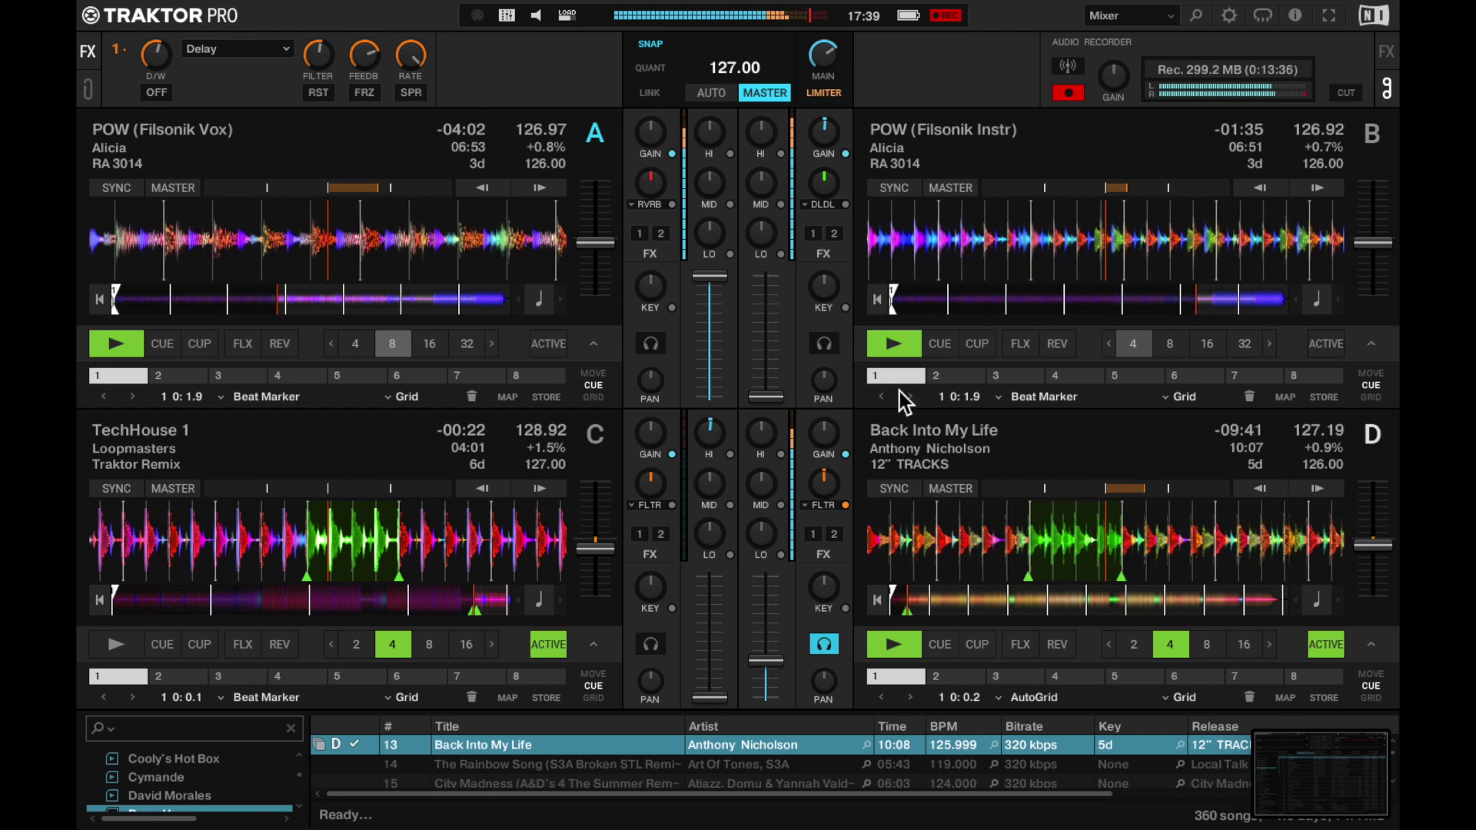
{"action": "left_click", "coordinate": [911, 349]}
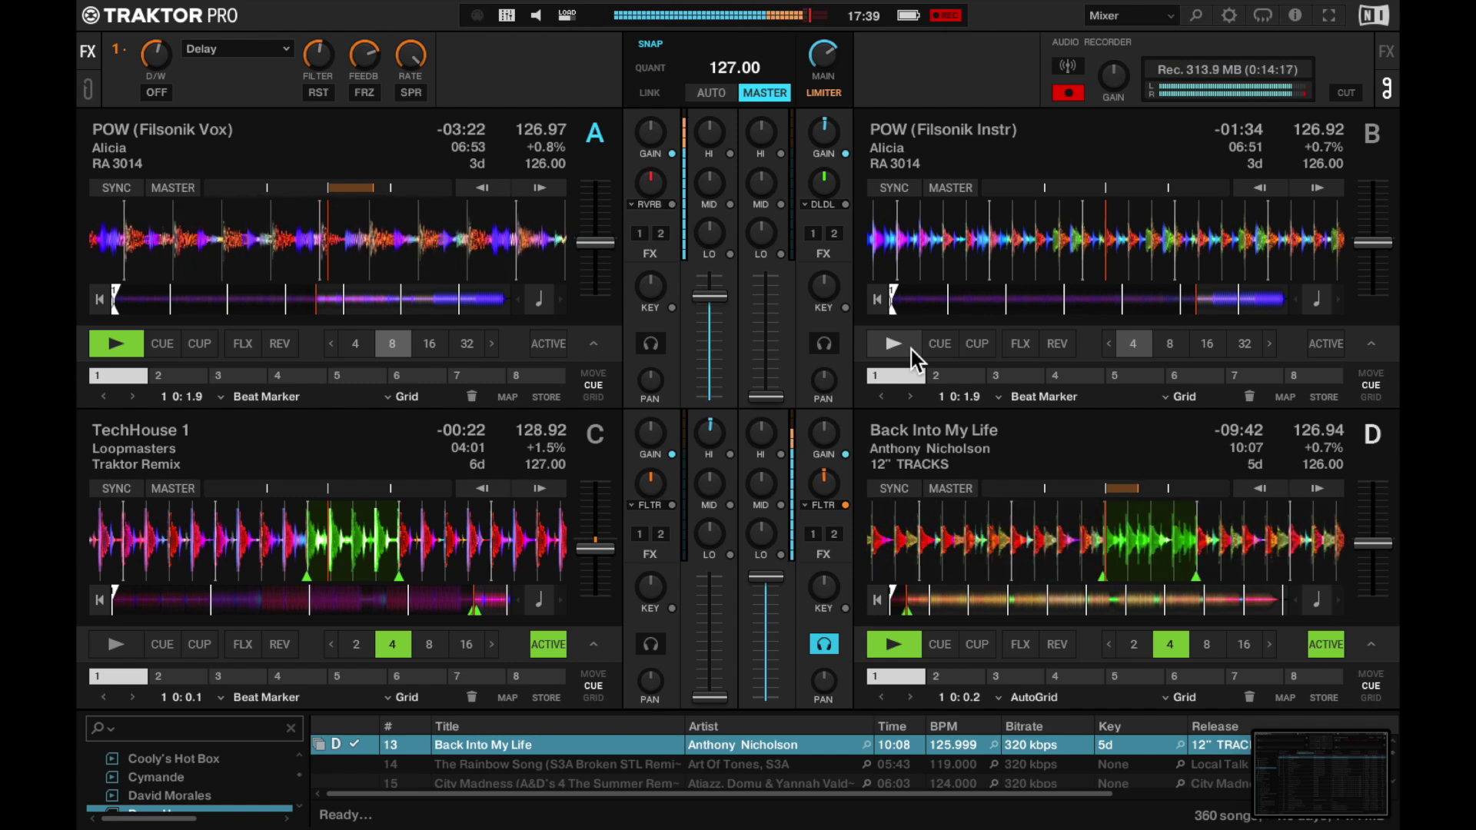
- Maximize the browser and browse the Deep House playlist down to its last tracks
{"action": "key", "text": "ctrl+b"}
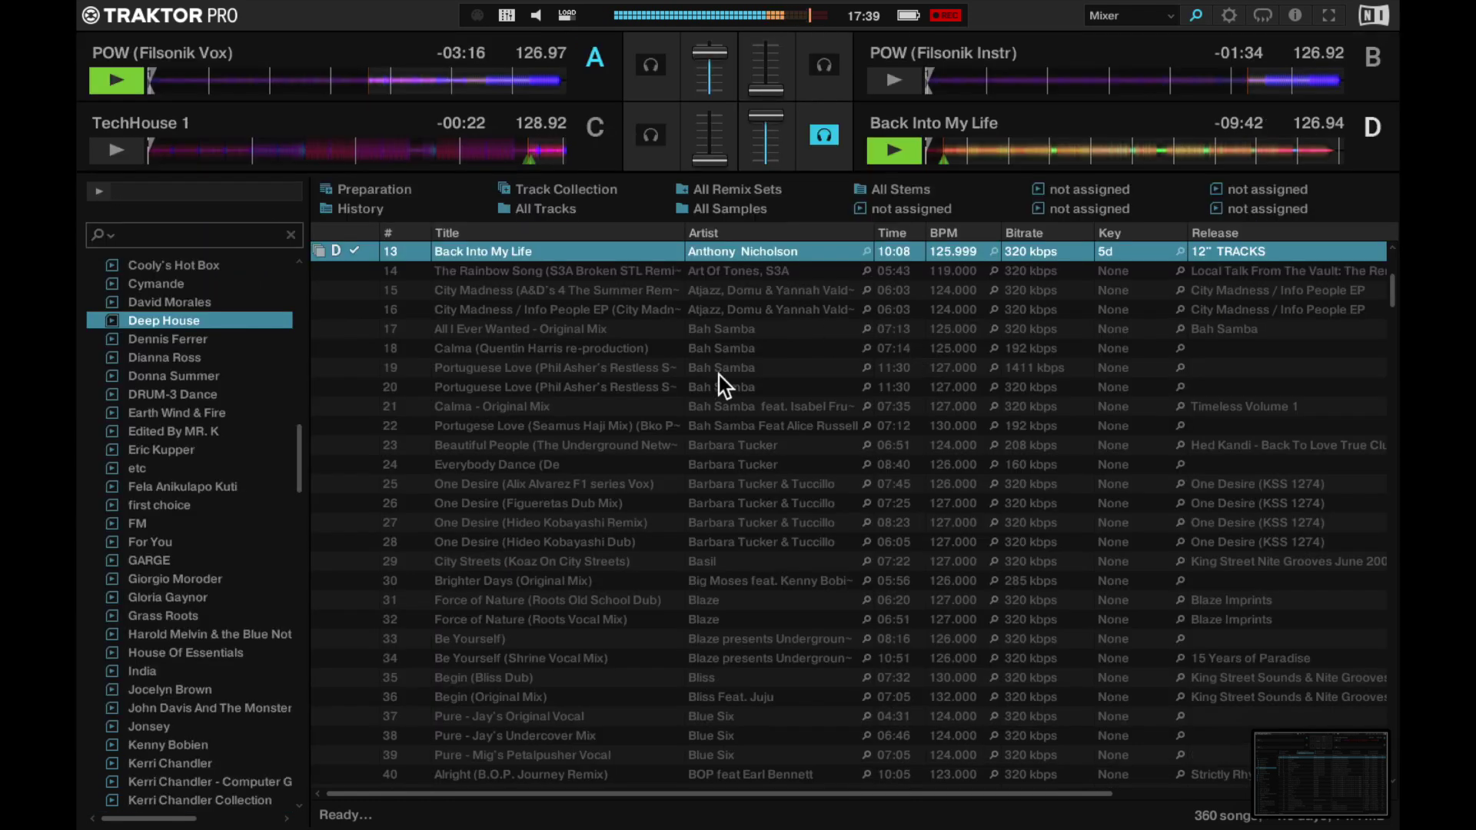
{"action": "scroll", "coordinate": [704, 419], "scroll_direction": "down", "scroll_amount": 3}
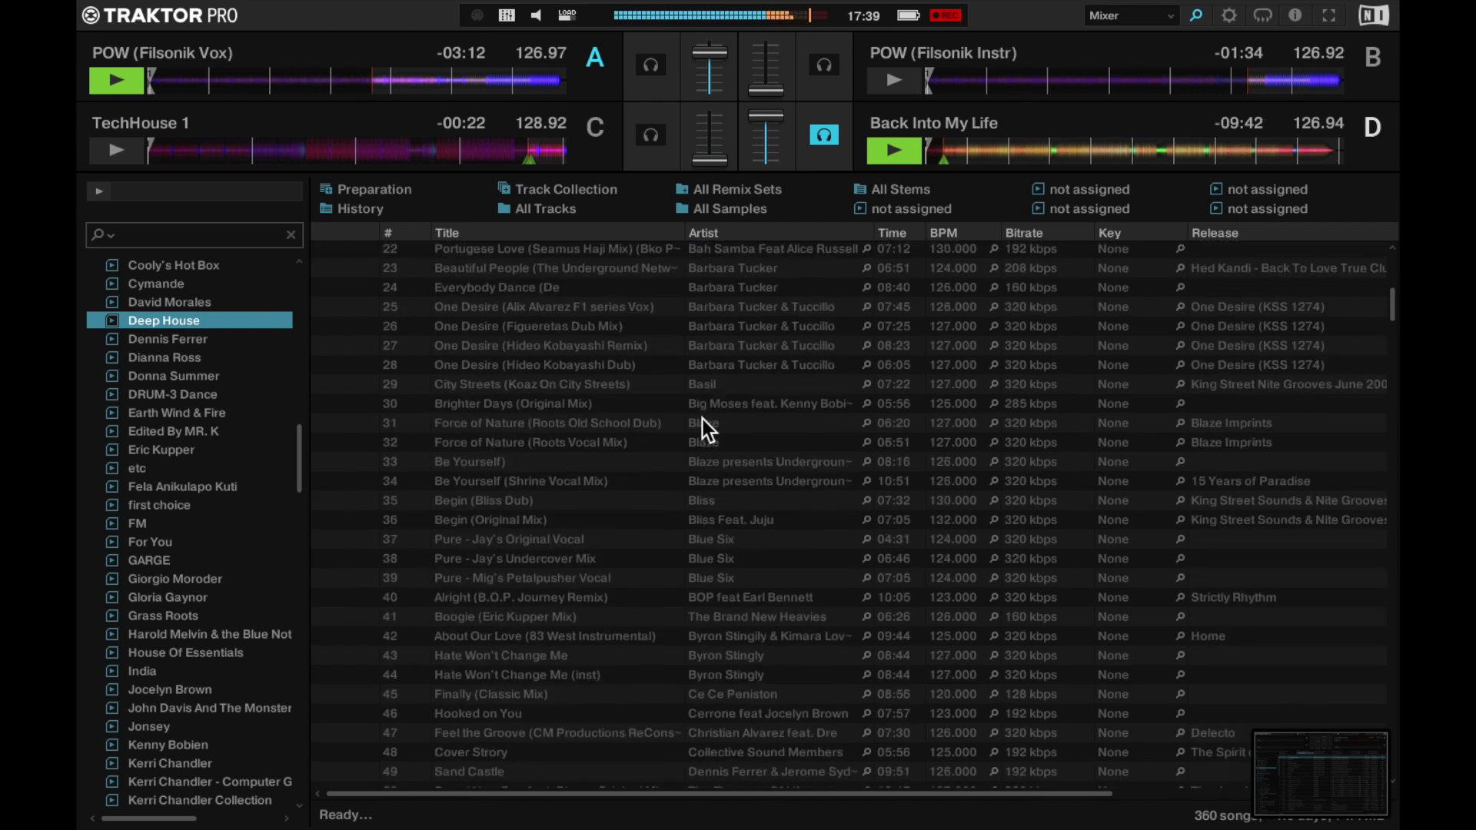
{"action": "scroll", "coordinate": [702, 419], "scroll_direction": "down", "scroll_amount": 15}
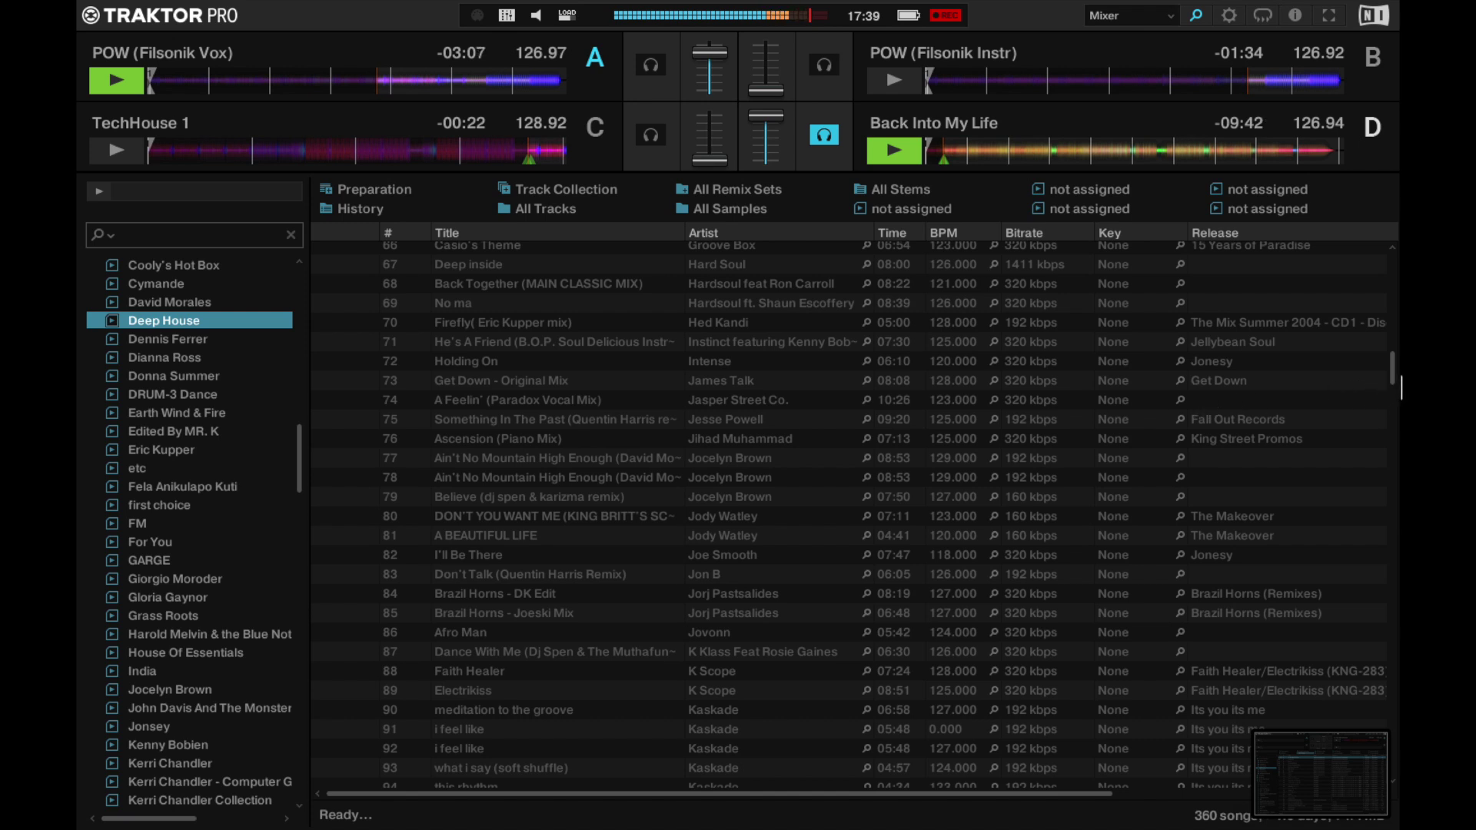
{"action": "left_click_drag", "start_coordinate": [1393, 377], "coordinate": [1383, 819]}
{"action": "left_click", "coordinate": [1344, 798]}
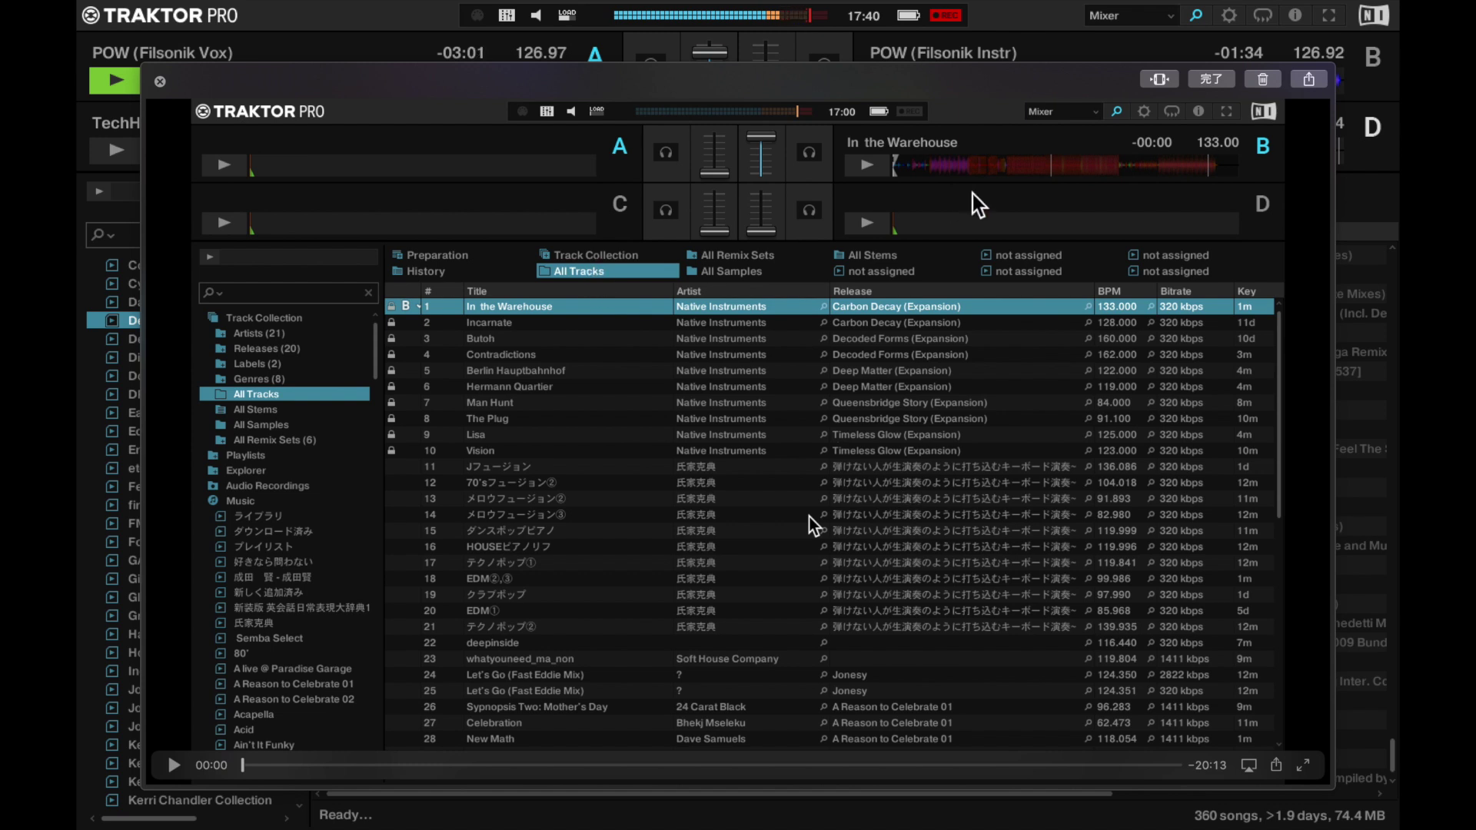
{"action": "left_click", "coordinate": [1353, 293]}
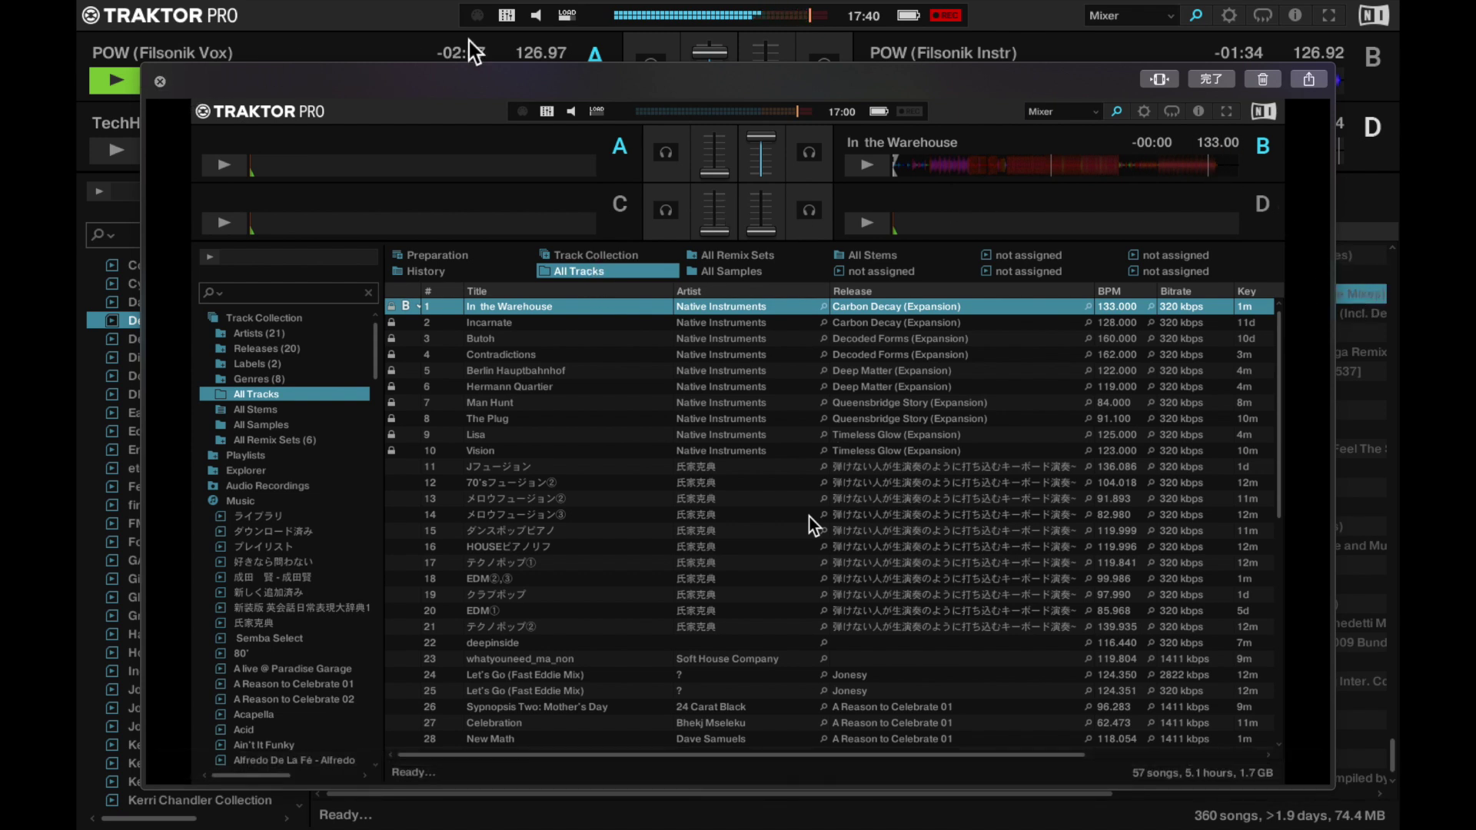
{"action": "left_click", "coordinate": [1207, 83]}
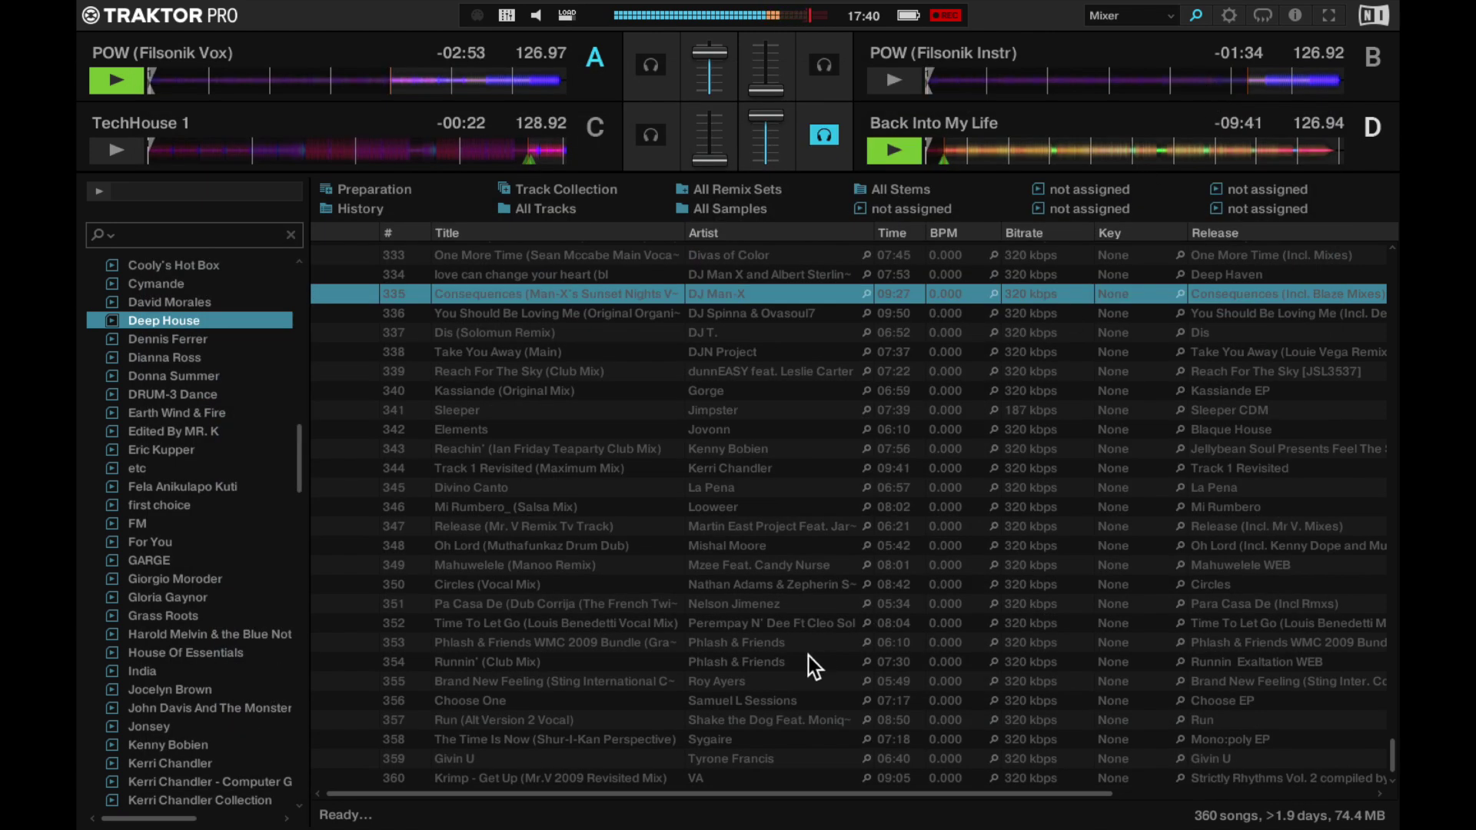
{"action": "key", "text": "super+shift+5"}
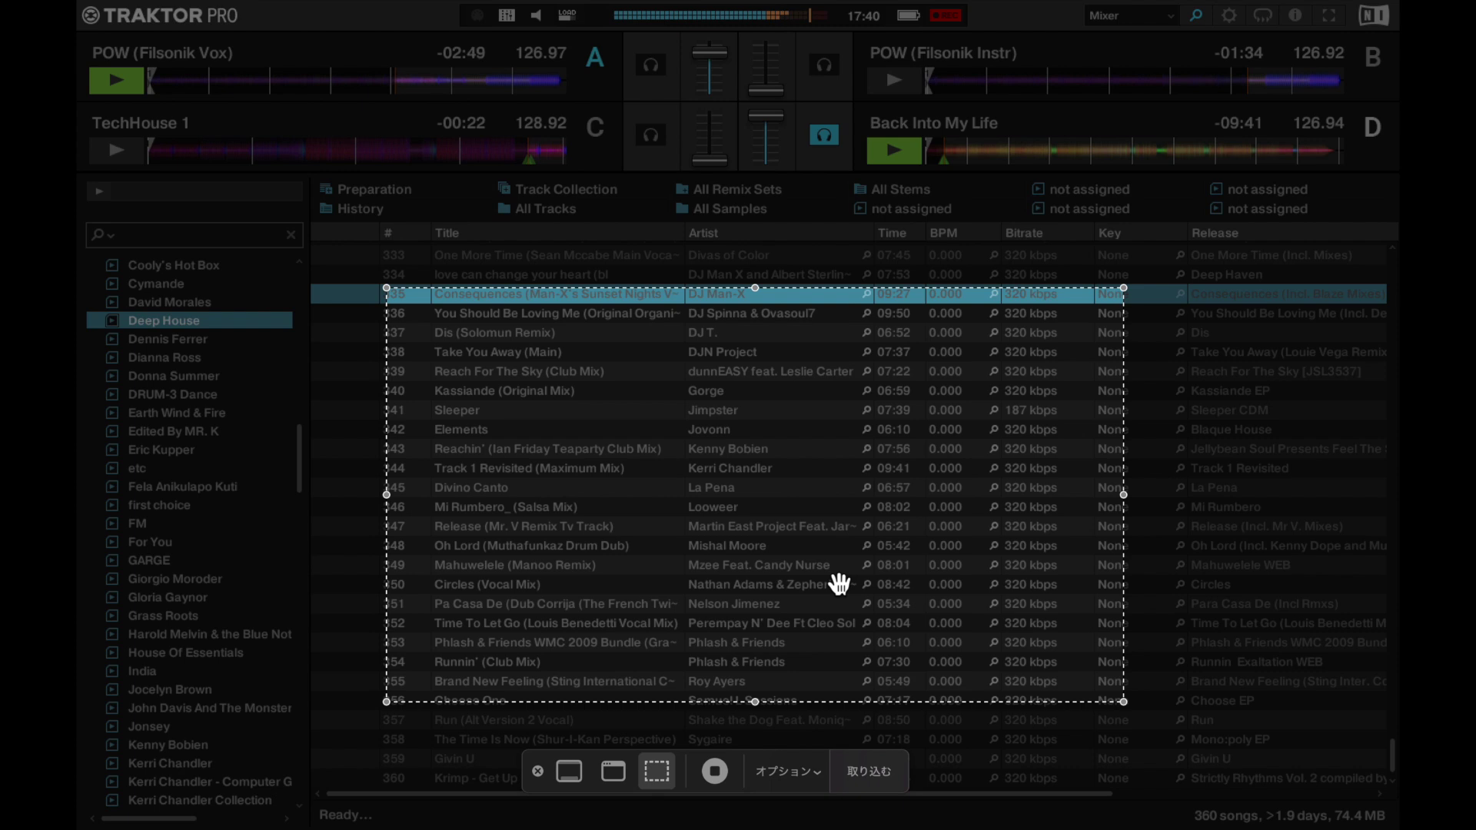
{"action": "key", "text": "Return"}
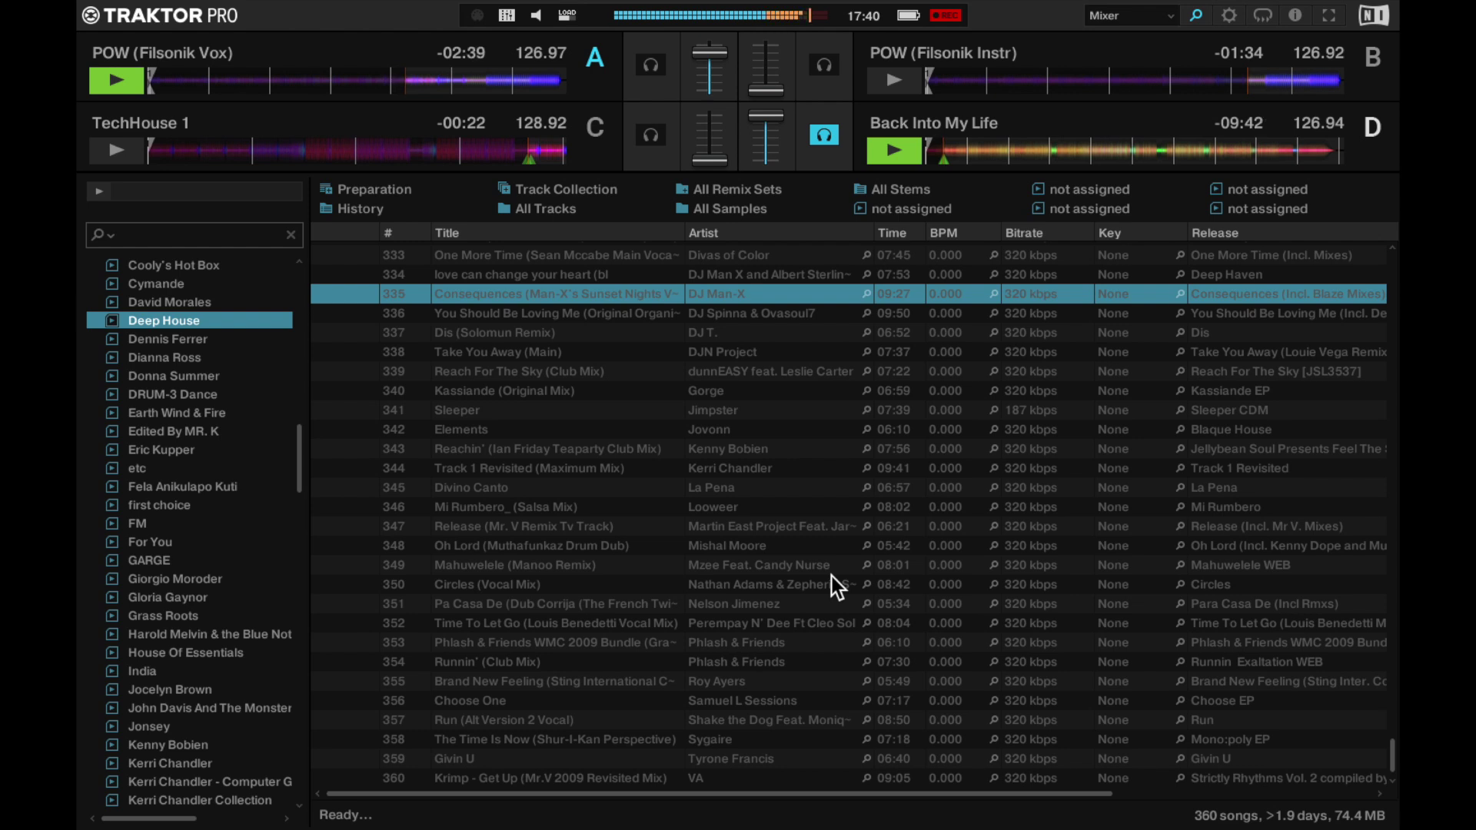
- Load track 344, Track 1 Revisited (Maximum Mix), into decks B and C and return to the deck view
{"action": "left_click", "coordinate": [810, 465]}
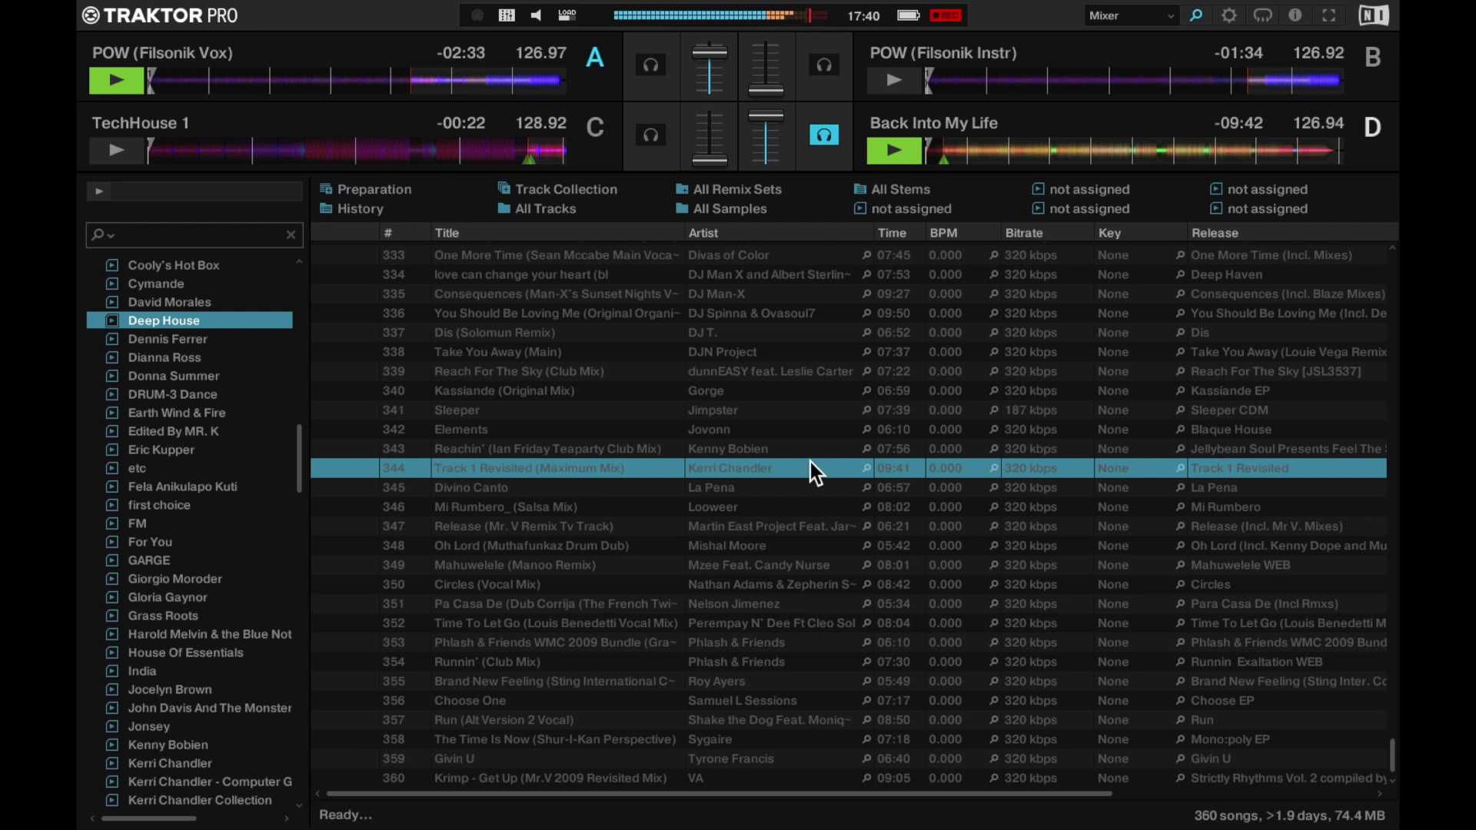
{"action": "key", "text": "ctrl+Right"}
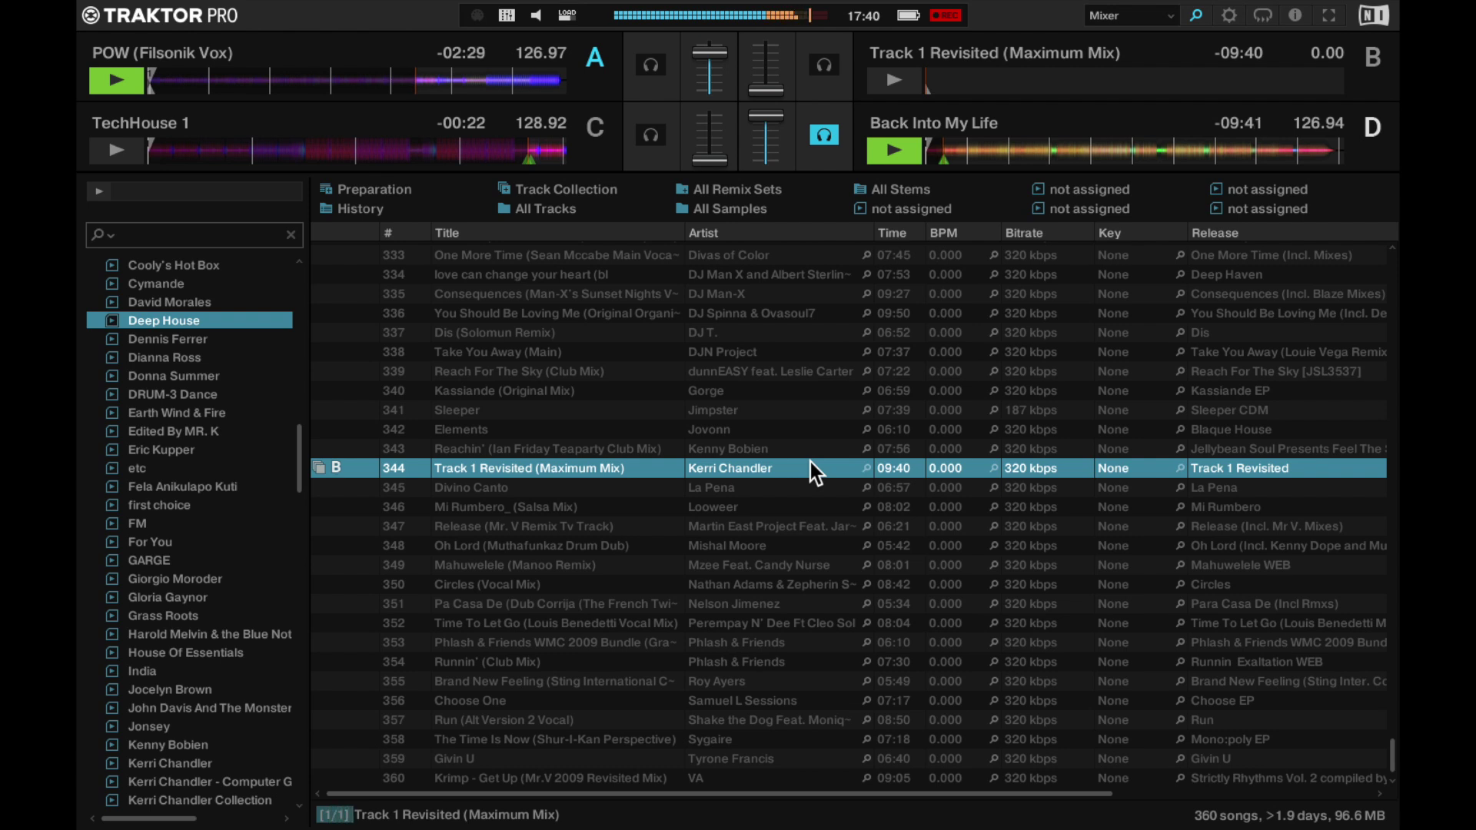
{"action": "left_click_drag", "start_coordinate": [811, 465], "coordinate": [301, 158]}
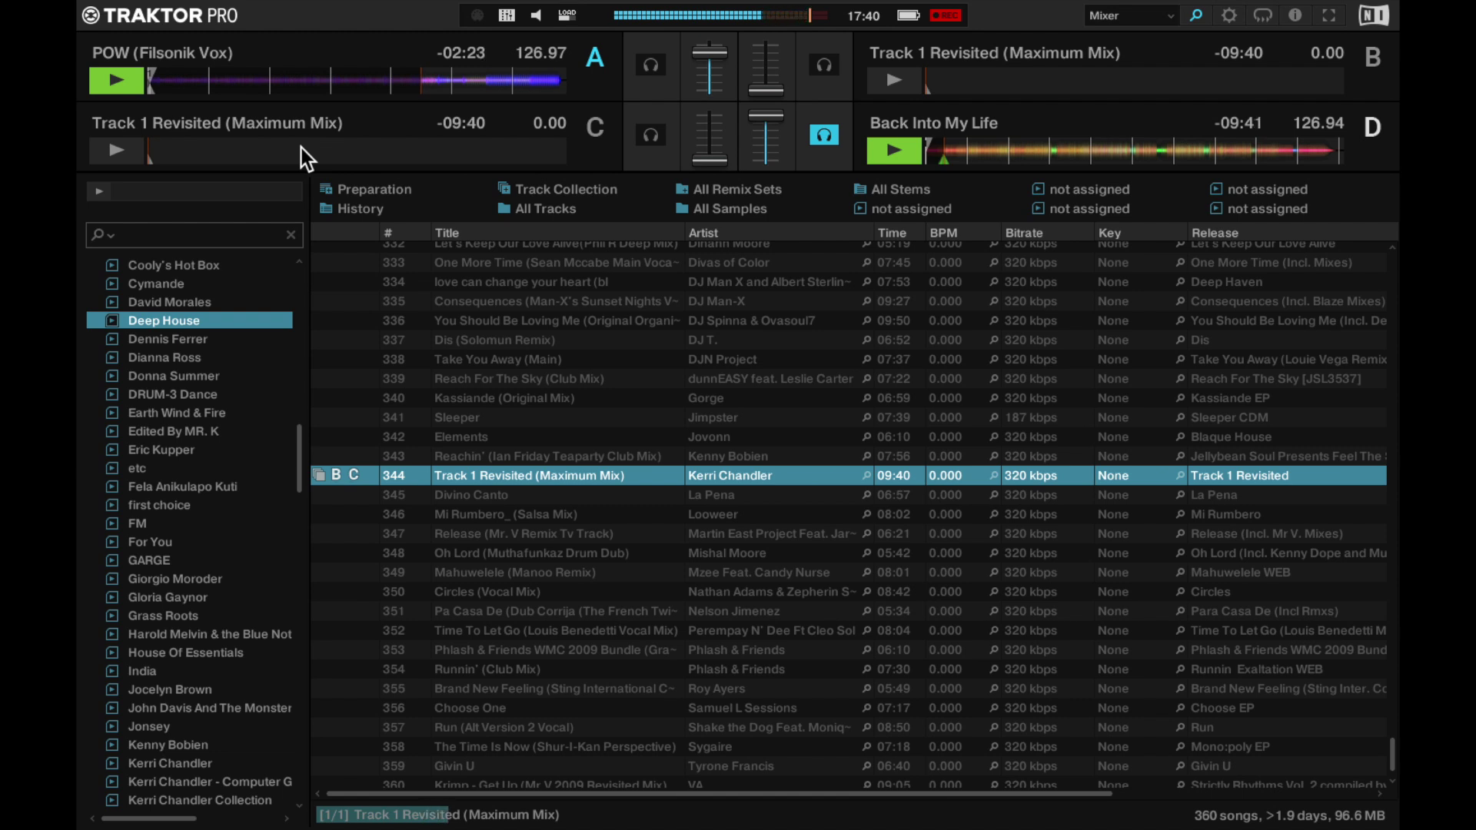
{"action": "left_click", "coordinate": [301, 147]}
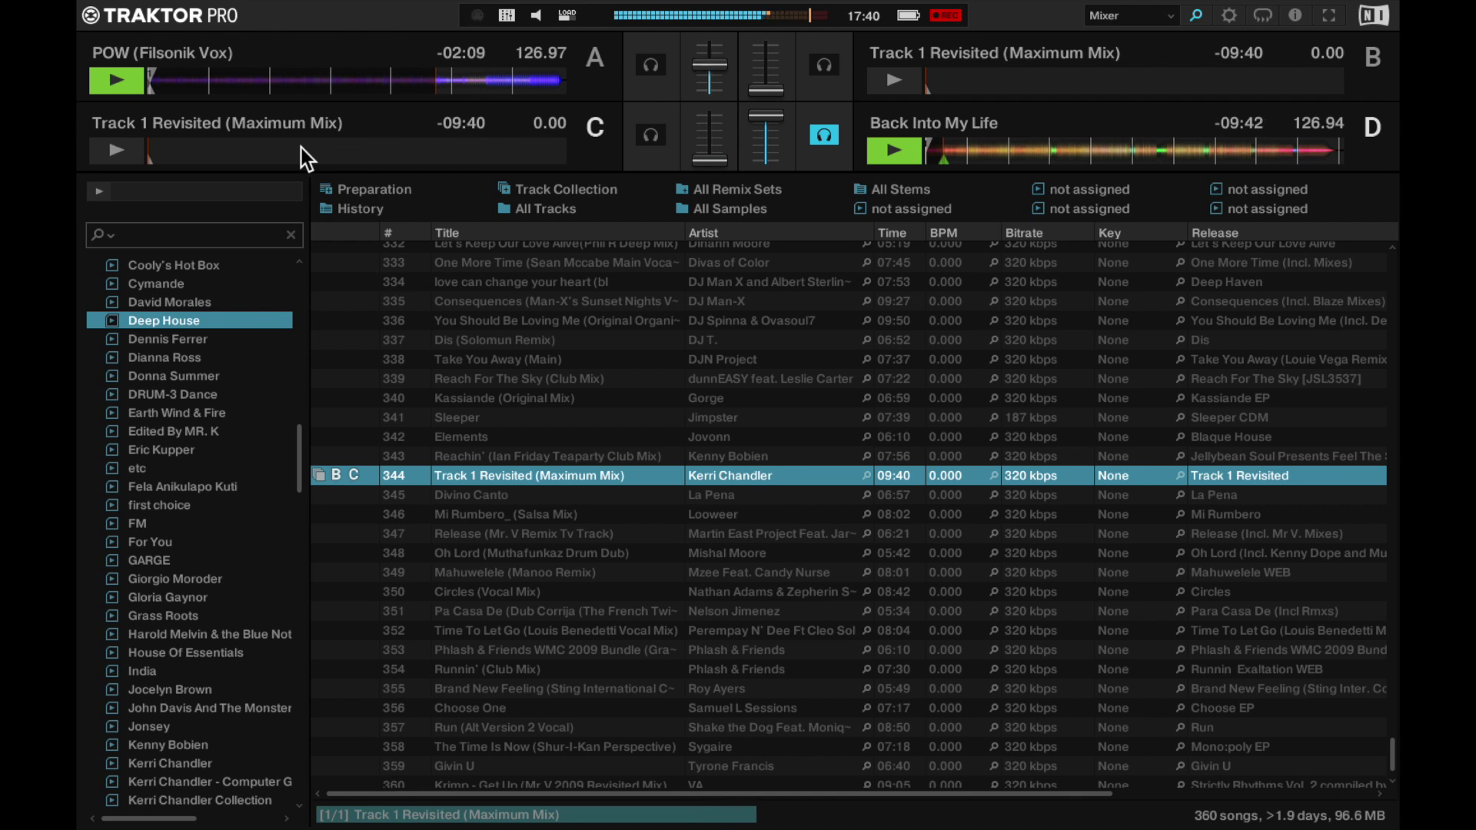
{"action": "key", "text": "ctrl+Tab"}
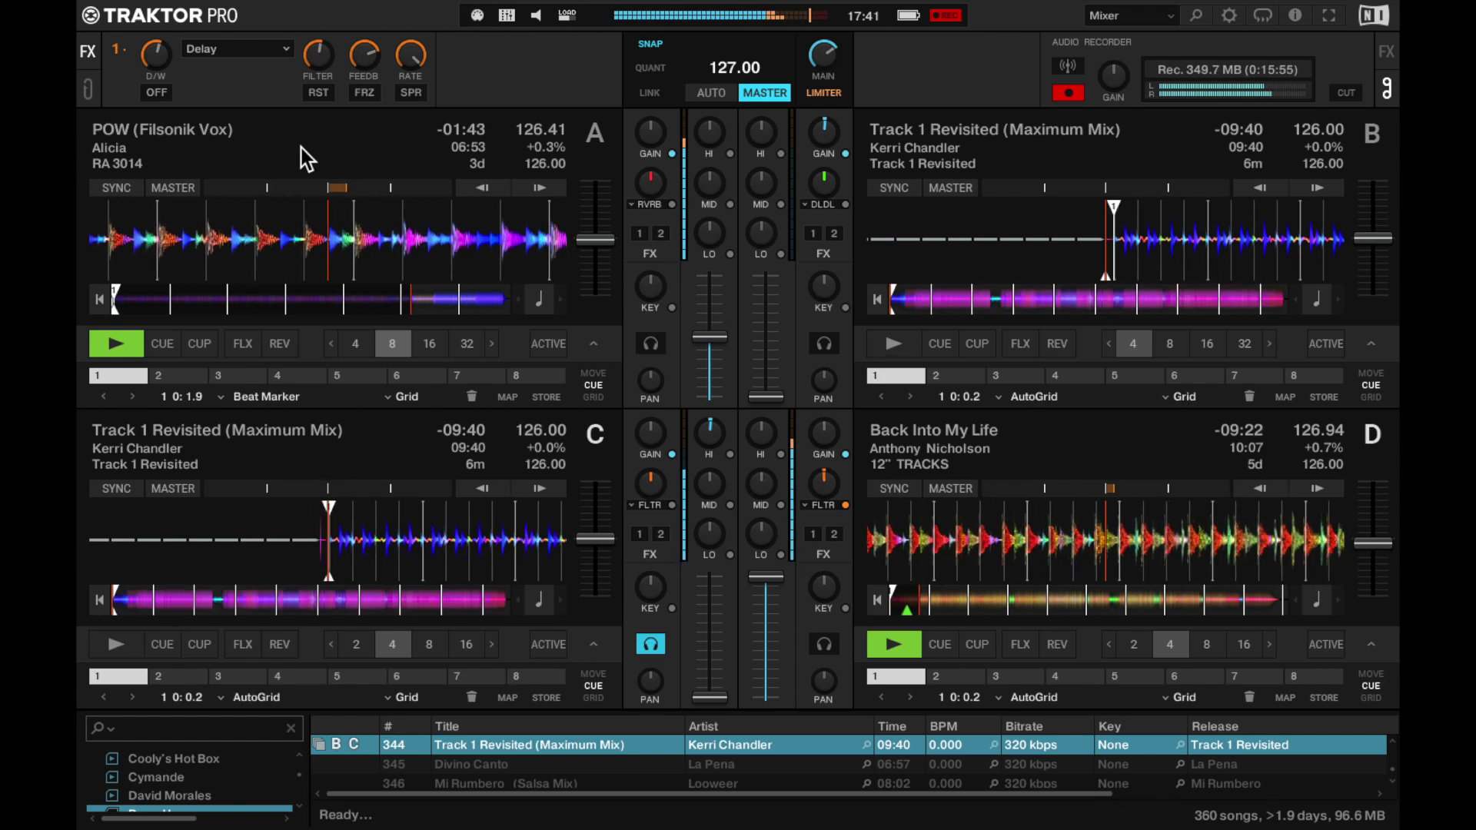
- Start Track 1 Revisited on deck C and stop POW (Filsonik Vox) on deck A
{"action": "key", "text": "space"}
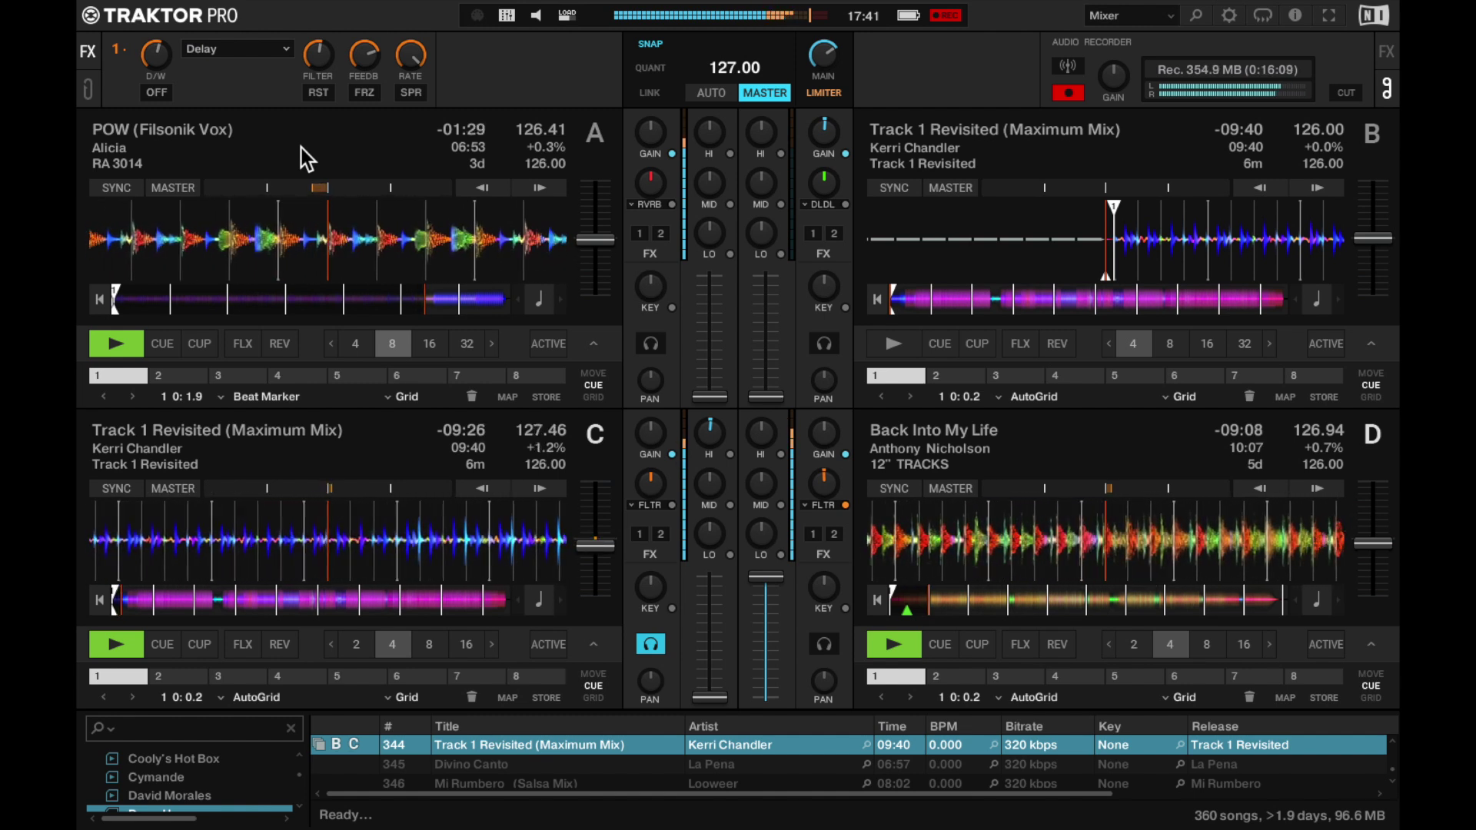
{"action": "left_click", "coordinate": [135, 342]}
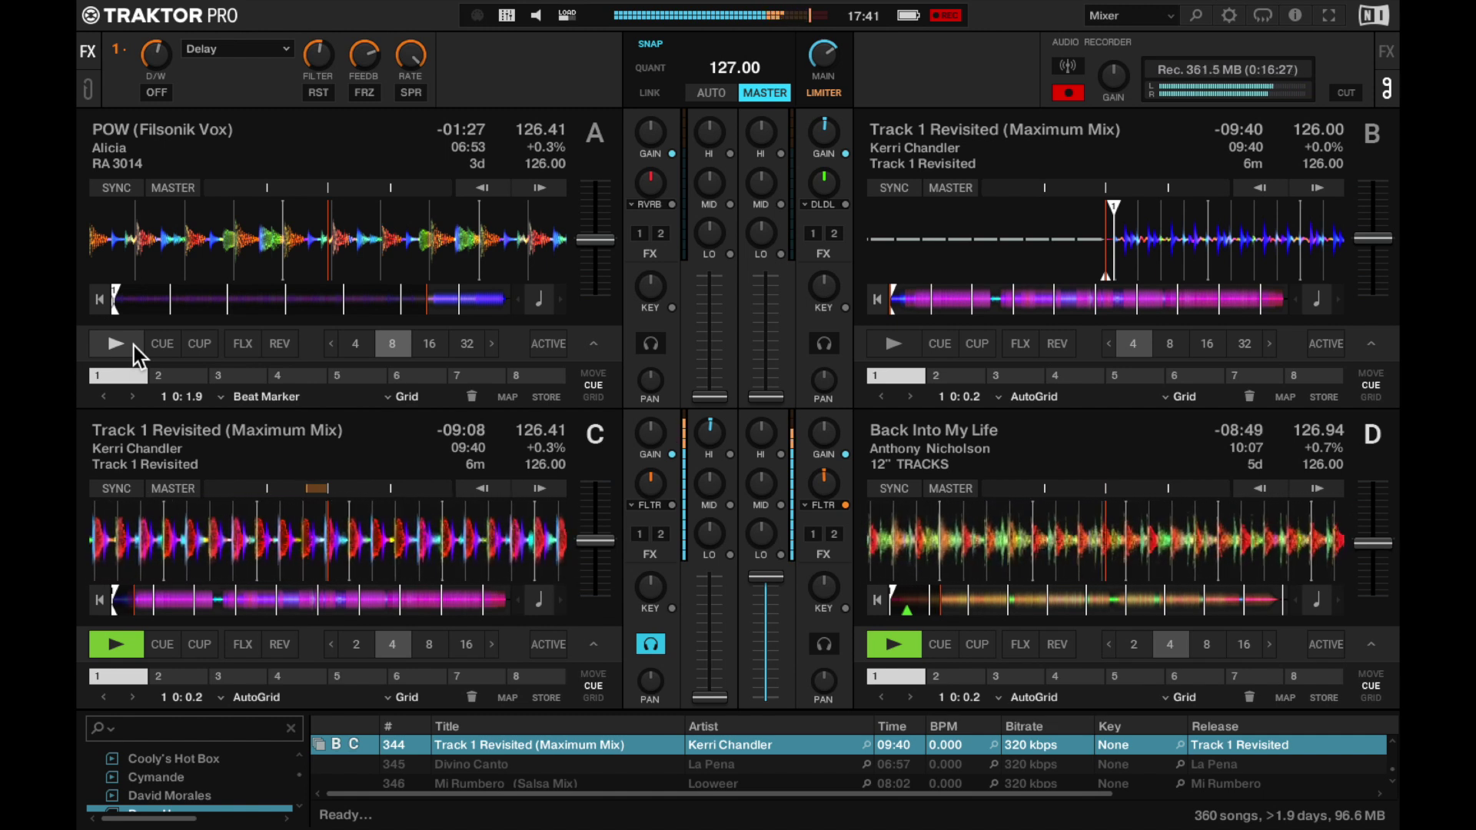
- Stop deck C and move its playback position back to just before the first beat marker of Track 1 Revisited
{"action": "left_click_drag", "start_coordinate": [316, 547], "coordinate": [502, 551]}
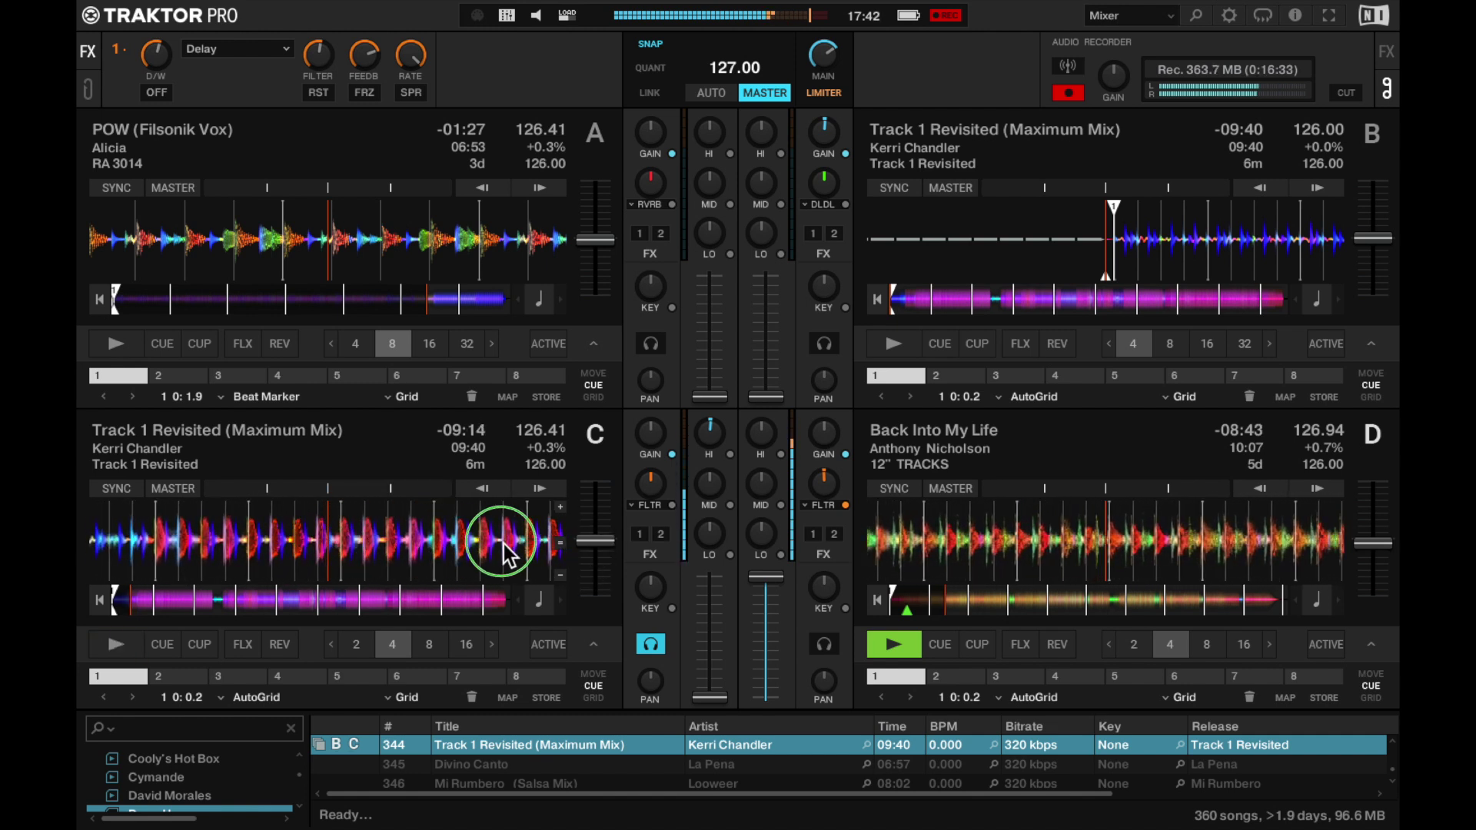
{"action": "left_click_drag", "start_coordinate": [240, 552], "coordinate": [414, 558]}
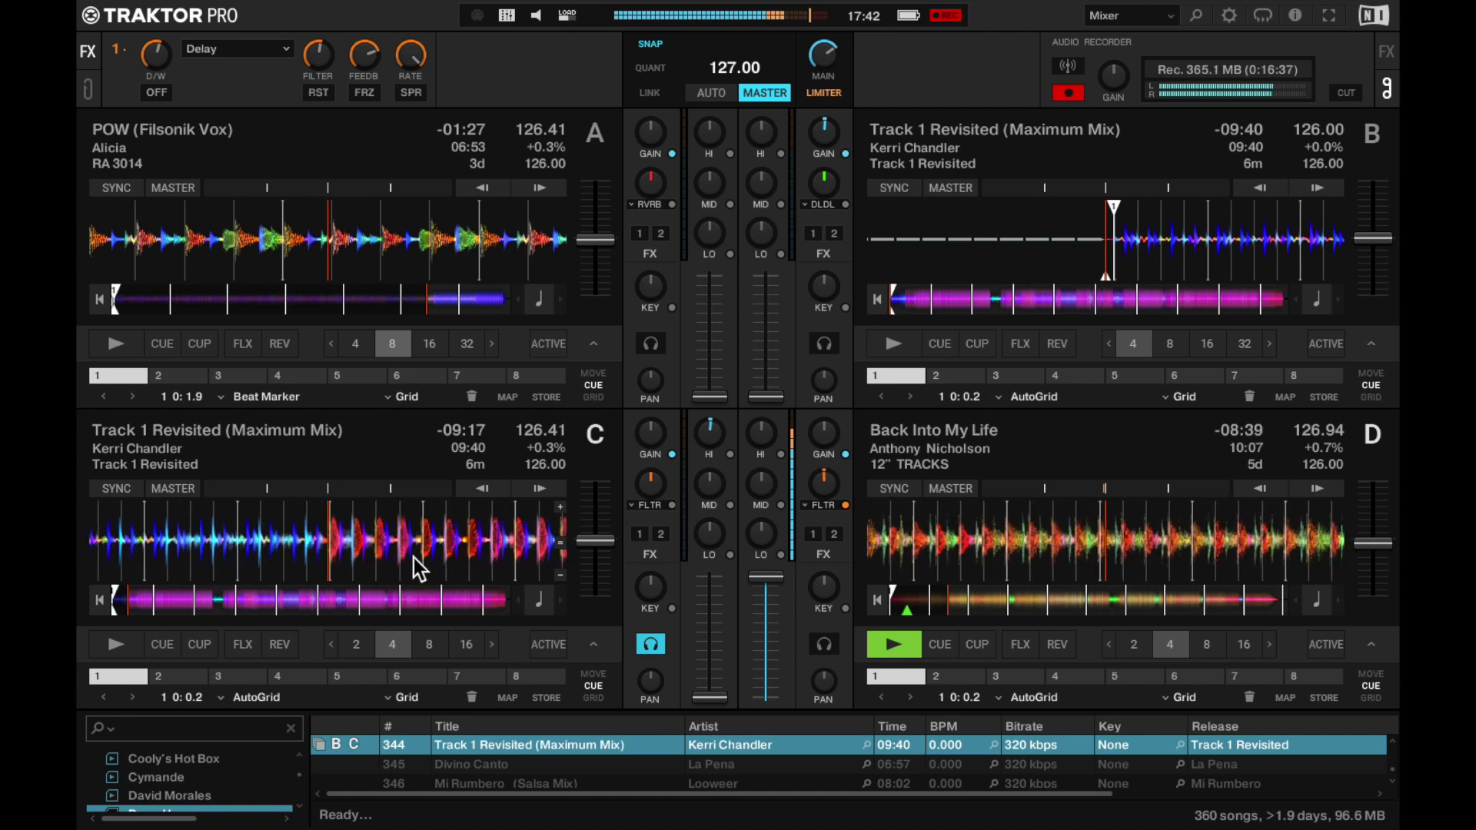
{"action": "key", "text": "Home"}
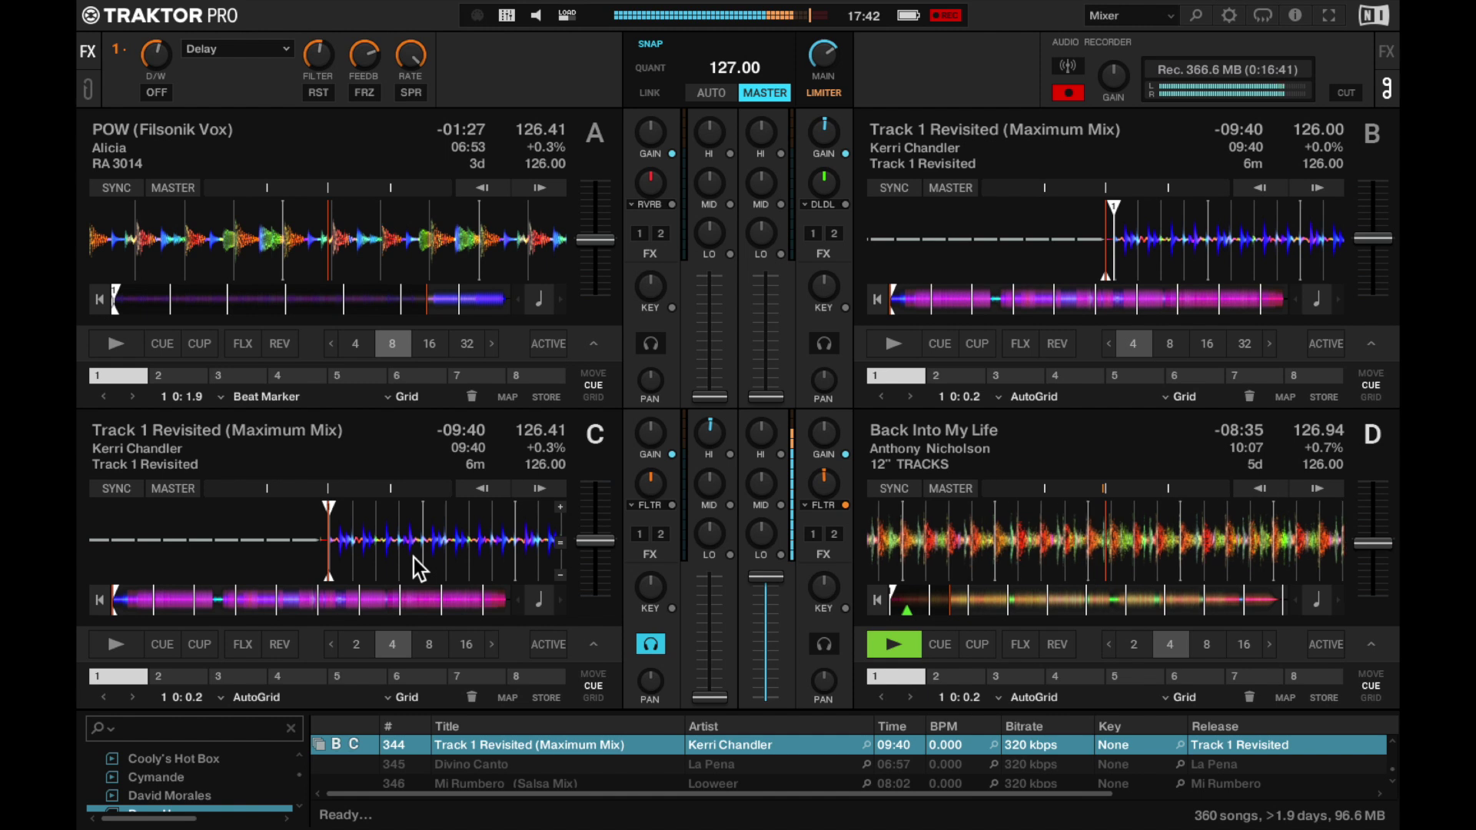
{"action": "left_click_drag", "start_coordinate": [199, 548], "coordinate": [358, 551]}
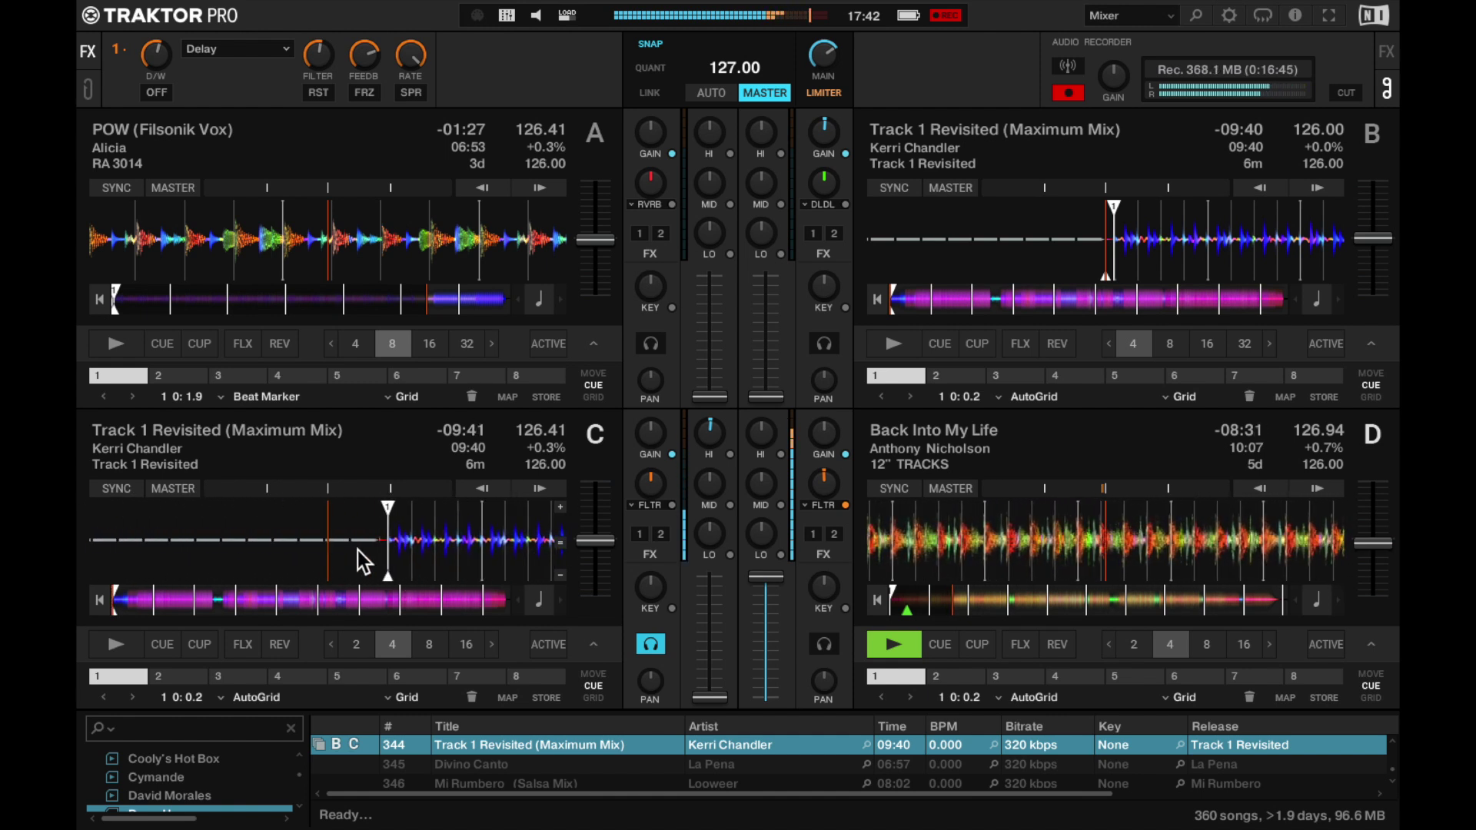